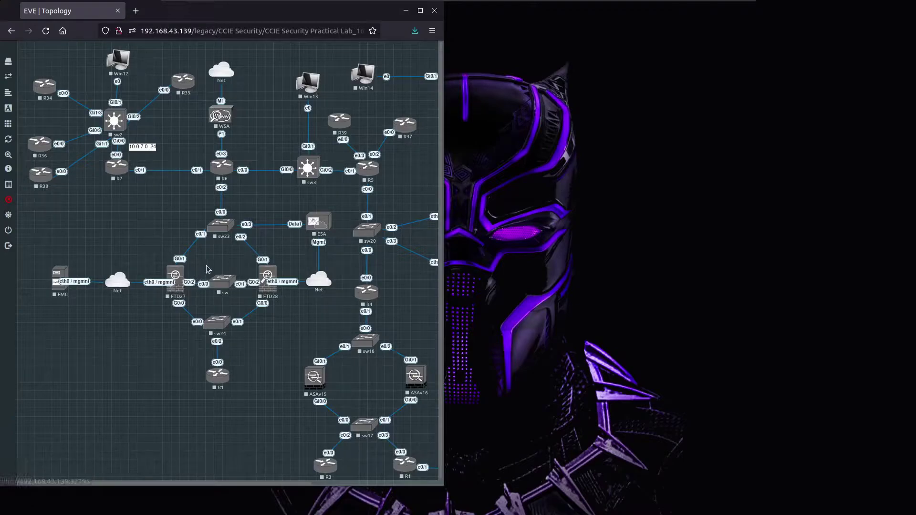
Start the FTD27 and FMC nodes, then open the FTD27 console to watch it boot.
{"action": "right_click", "coordinate": [181, 284]}
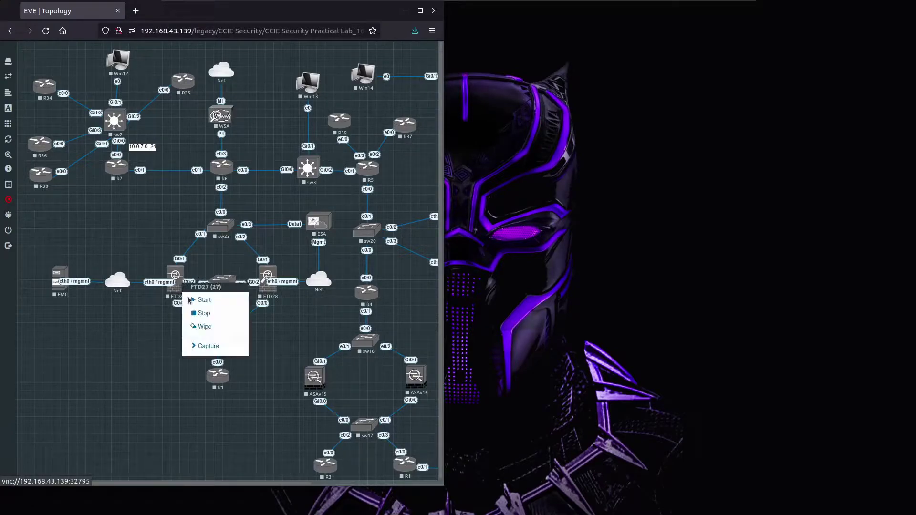
{"action": "left_click", "coordinate": [204, 301]}
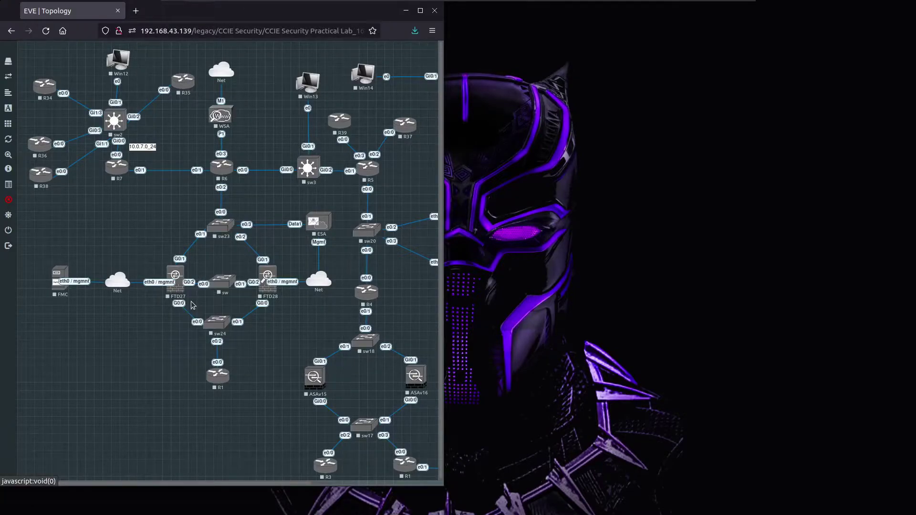
{"action": "right_click", "coordinate": [62, 276]}
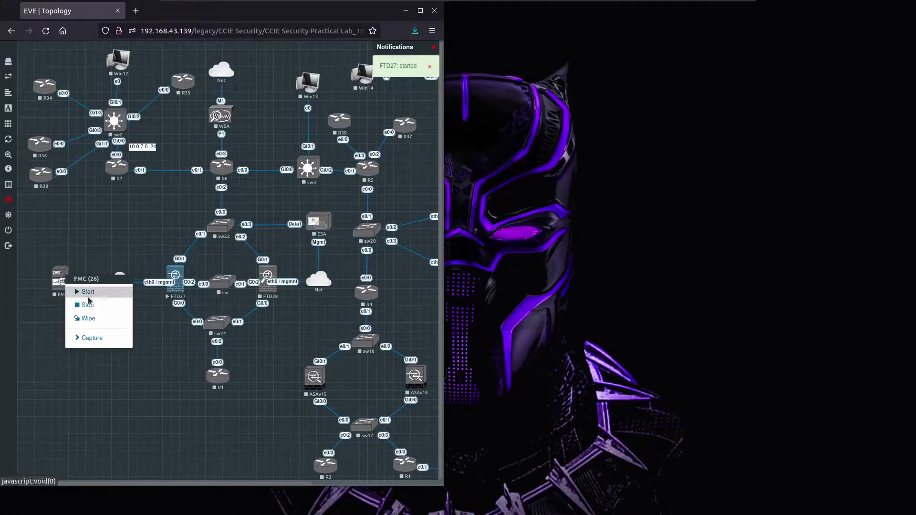
{"action": "left_click", "coordinate": [88, 301]}
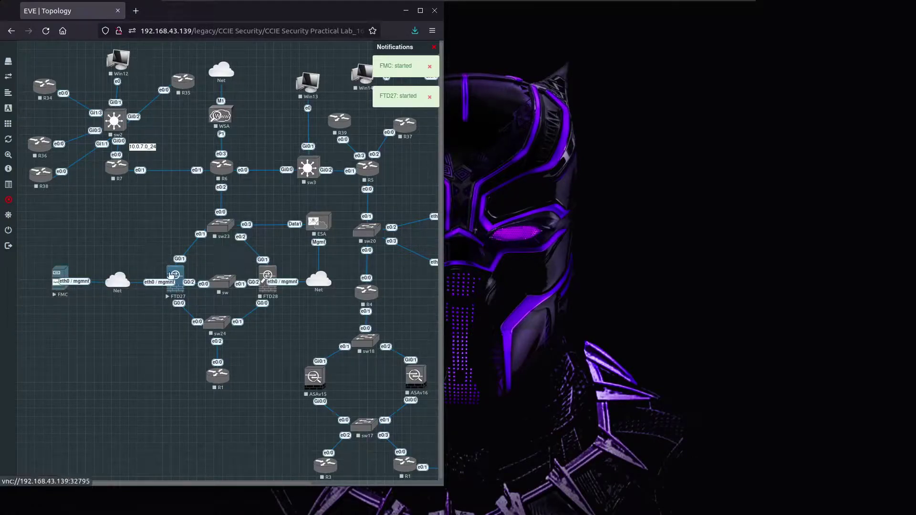
{"action": "left_click", "coordinate": [178, 282]}
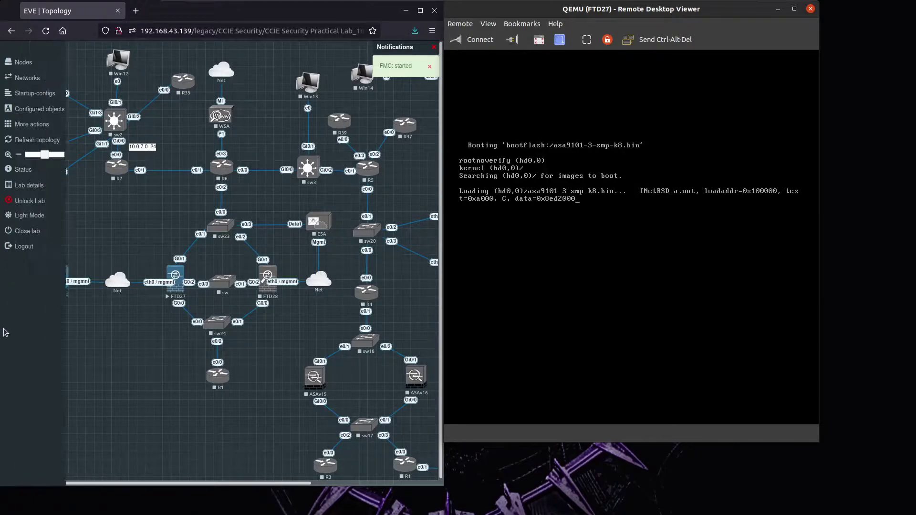
Open the FMC console alongside FTD27's and compare both boot logs.
{"action": "left_click", "coordinate": [58, 274]}
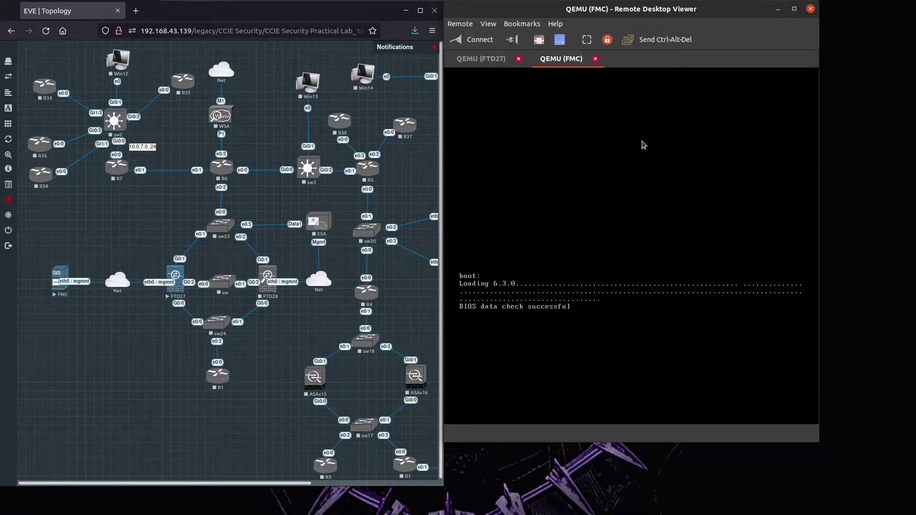
{"action": "left_click", "coordinate": [505, 59]}
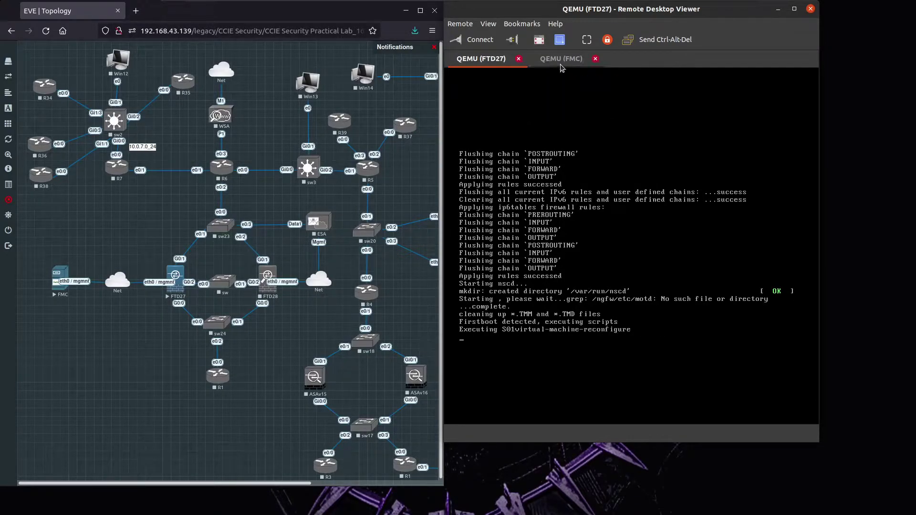
{"action": "left_click", "coordinate": [562, 61]}
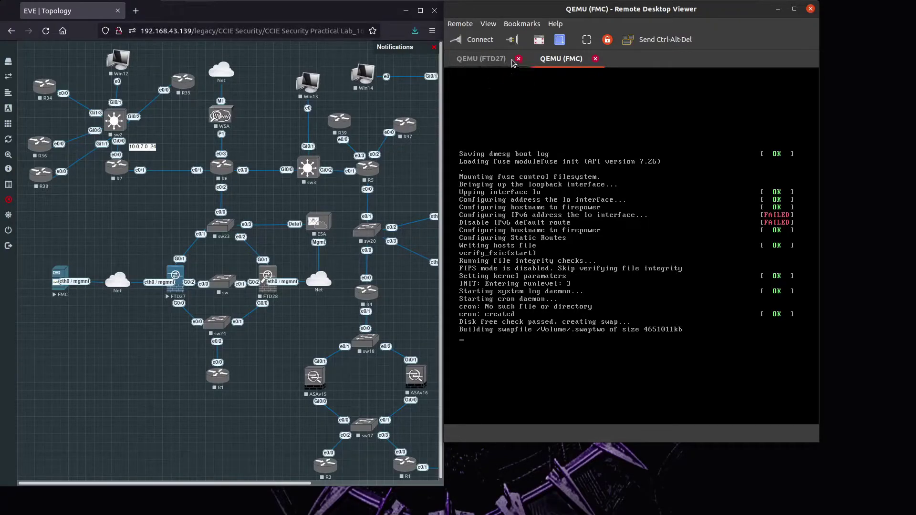
{"action": "left_click", "coordinate": [482, 59]}
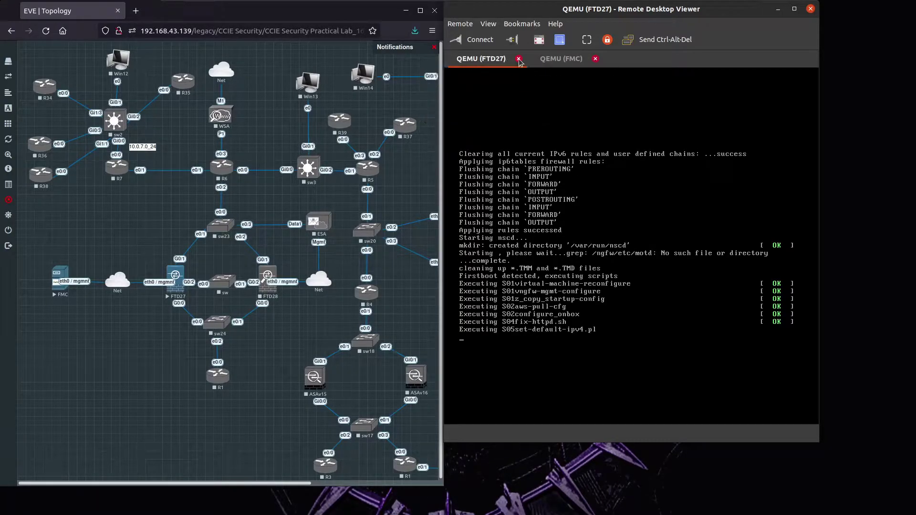
Check FMC and FTD27 boot progress until FMC reaches its login prompt.
{"action": "left_click", "coordinate": [564, 61]}
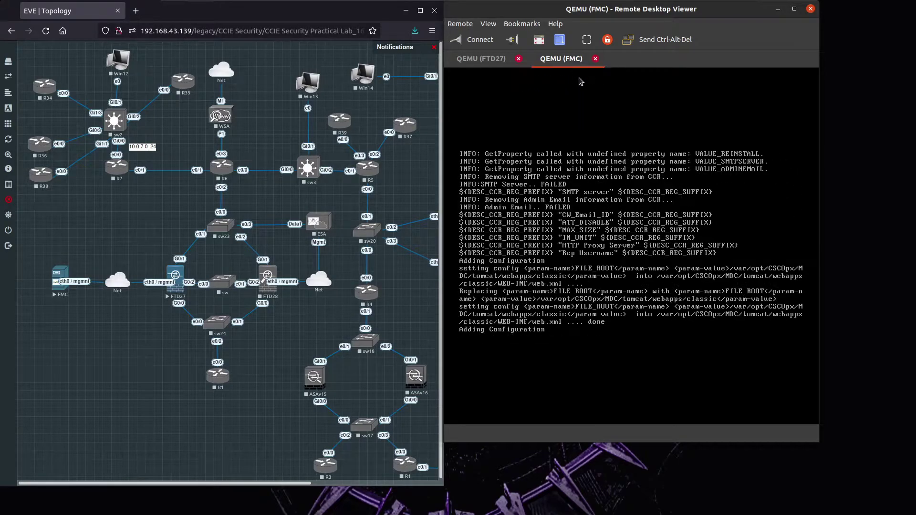
{"action": "left_click", "coordinate": [475, 62]}
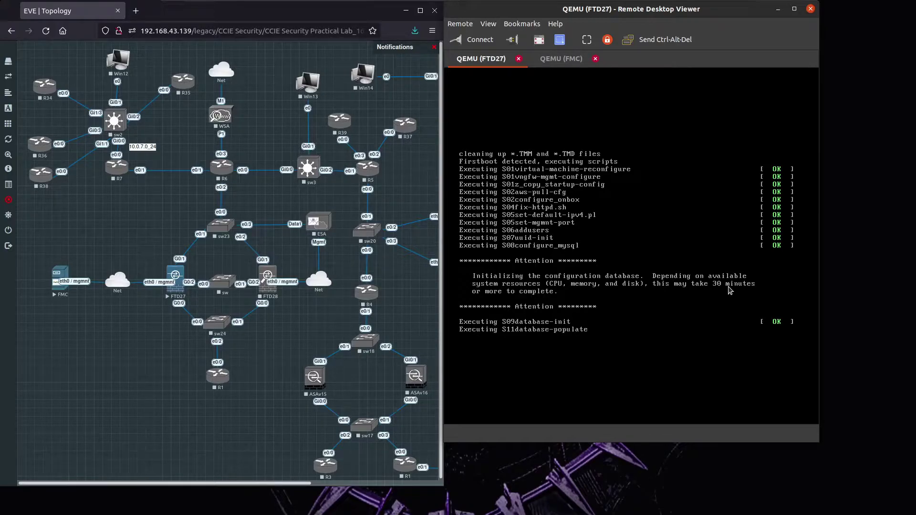
{"action": "left_click", "coordinate": [560, 59]}
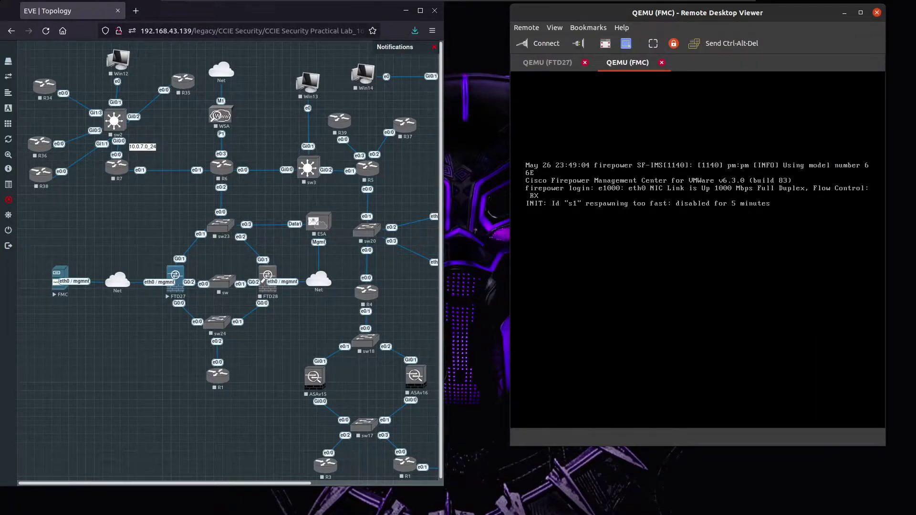
Log in to the FMC console as admin, retrying once, and run sudo configure-network.
{"action": "key", "text": "Return"}
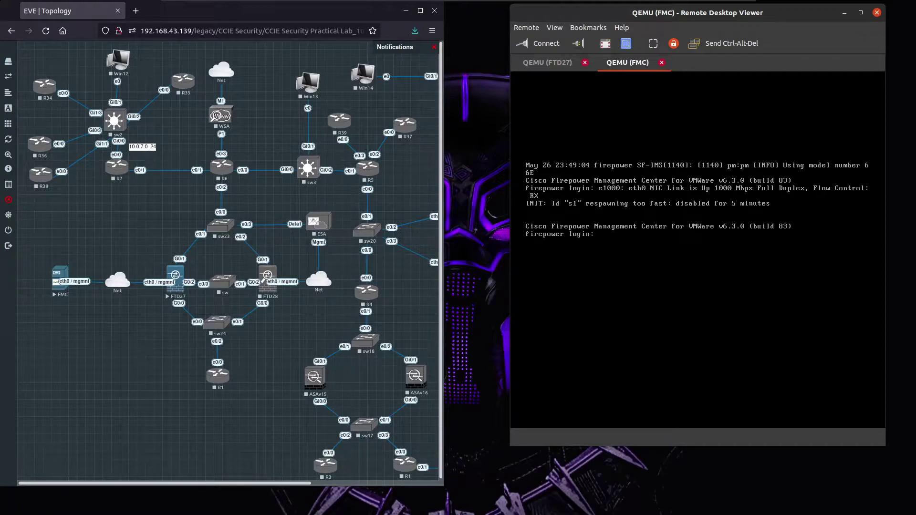
{"action": "type", "text": "admin"}
{"action": "key", "text": "Return"}
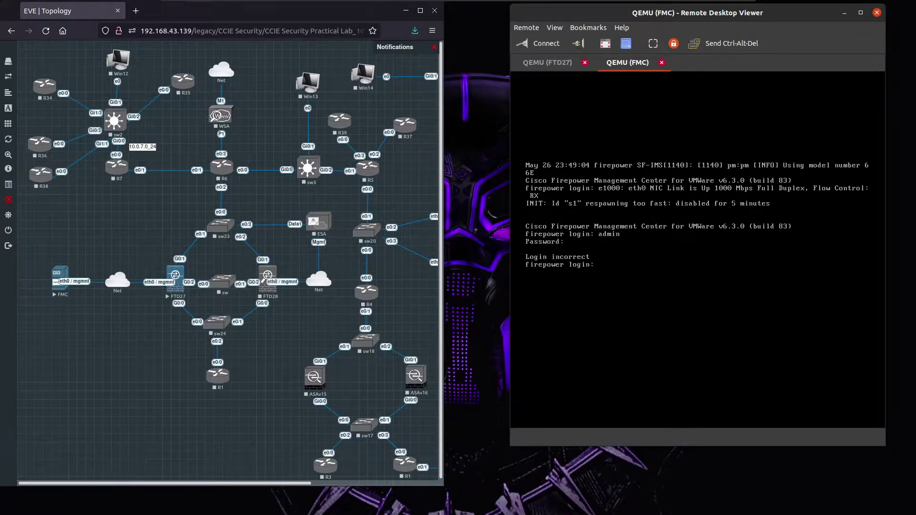
{"action": "type", "text": "Admin"}
{"action": "key", "text": "Return"}
{"action": "key", "text": "Return"}
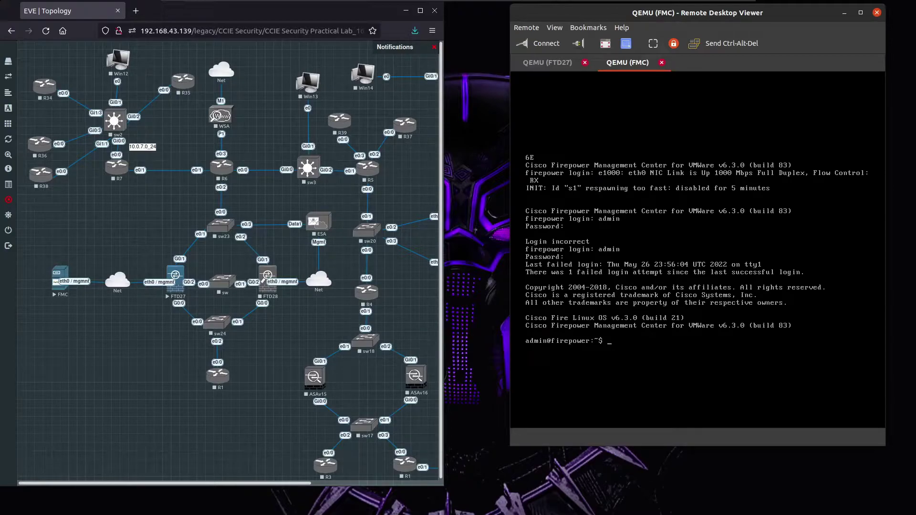
{"action": "type", "text": "sudo configure-network"}
{"action": "key", "text": "Return"}
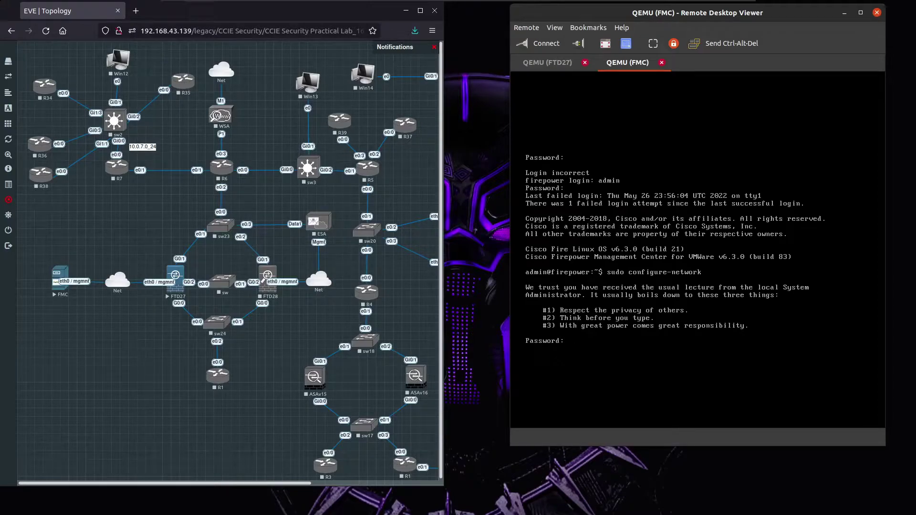
Give FMC management IP 192.168.43.112/255.255.255.0 with gateway 192.168.43.2, declining IPv6.
{"action": "key", "text": "Return"}
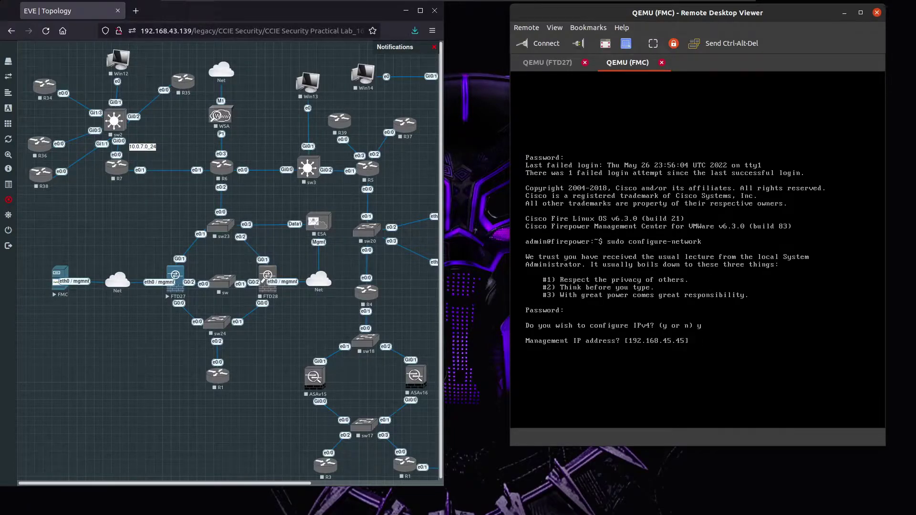
{"action": "type", "text": "192.168.43.112"}
{"action": "key", "text": "Return"}
{"action": "key", "text": "Return"}
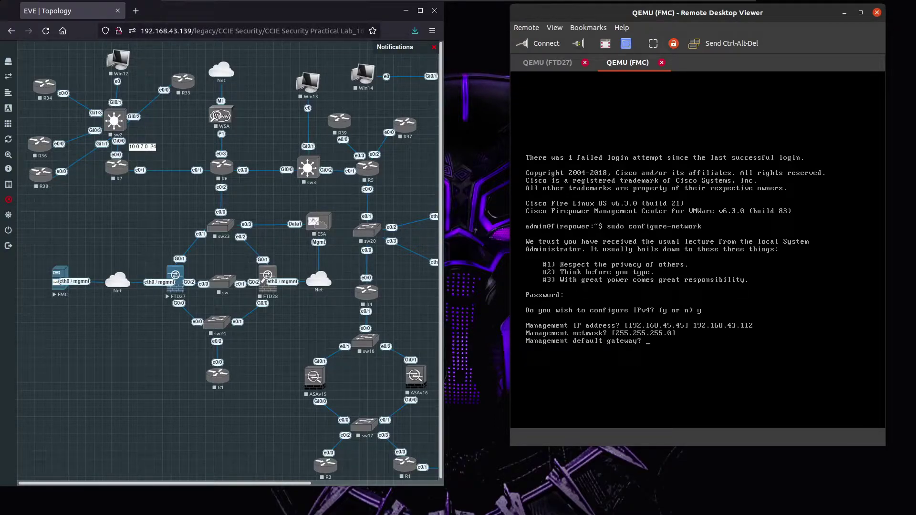
{"action": "type", "text": "192.168.43.2"}
{"action": "key", "text": "Return"}
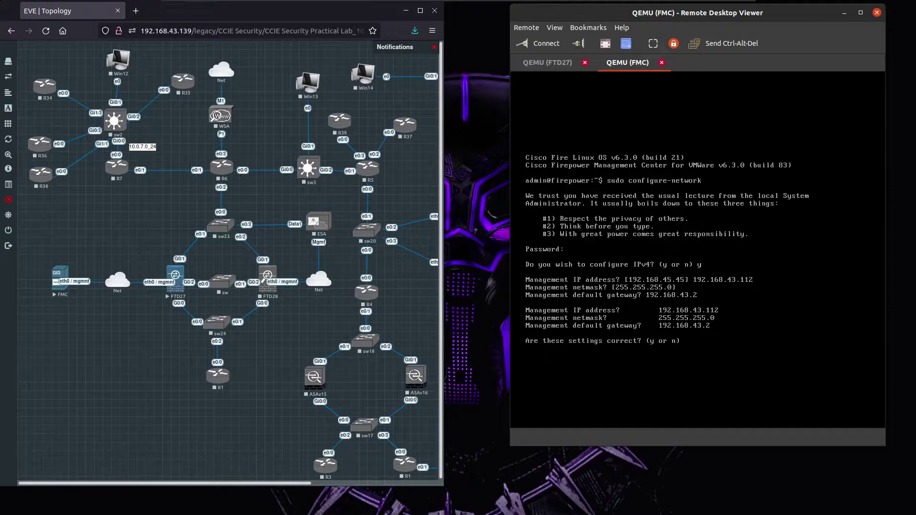
{"action": "type", "text": "y"}
{"action": "key", "text": "Return"}
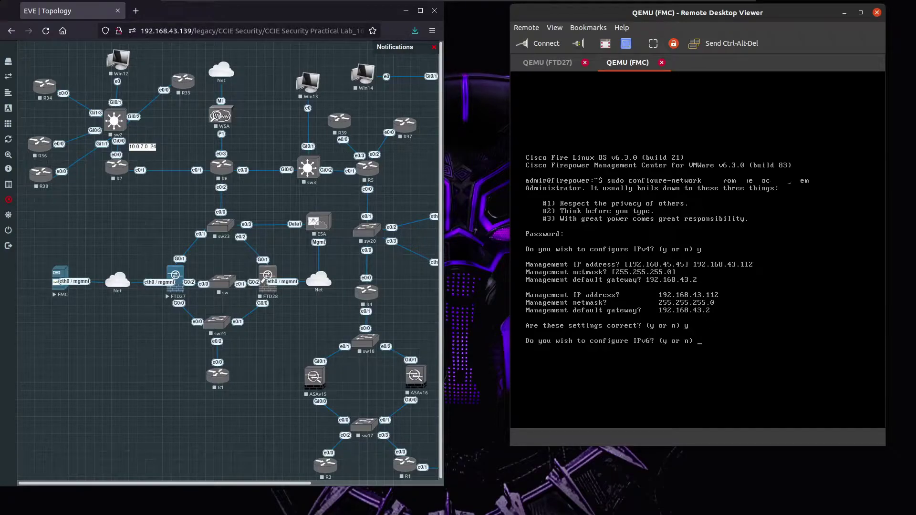
{"action": "key", "text": "Return"}
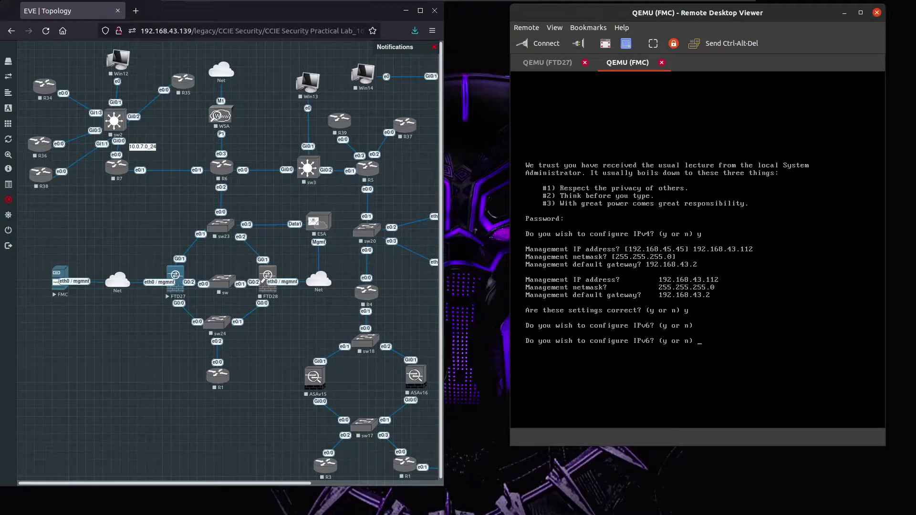
{"action": "type", "text": "n"}
{"action": "key", "text": "Return"}
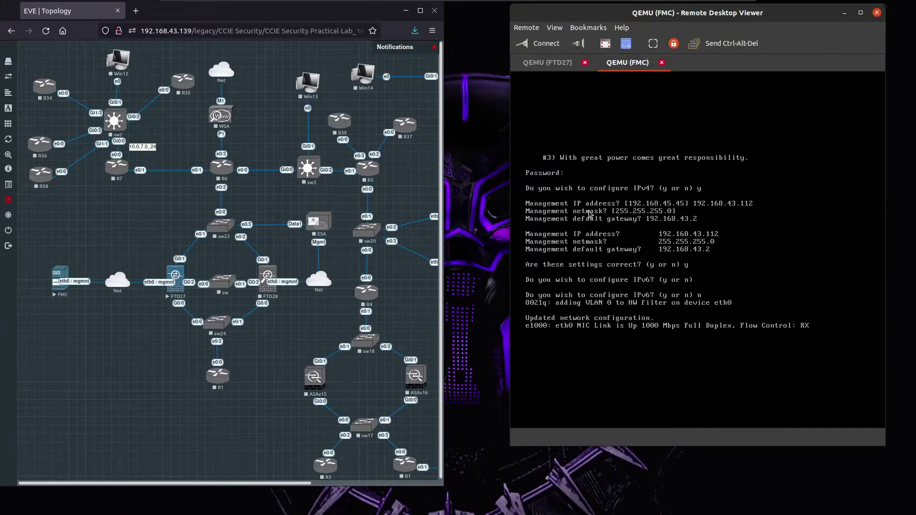
{"action": "left_click", "coordinate": [547, 63]}
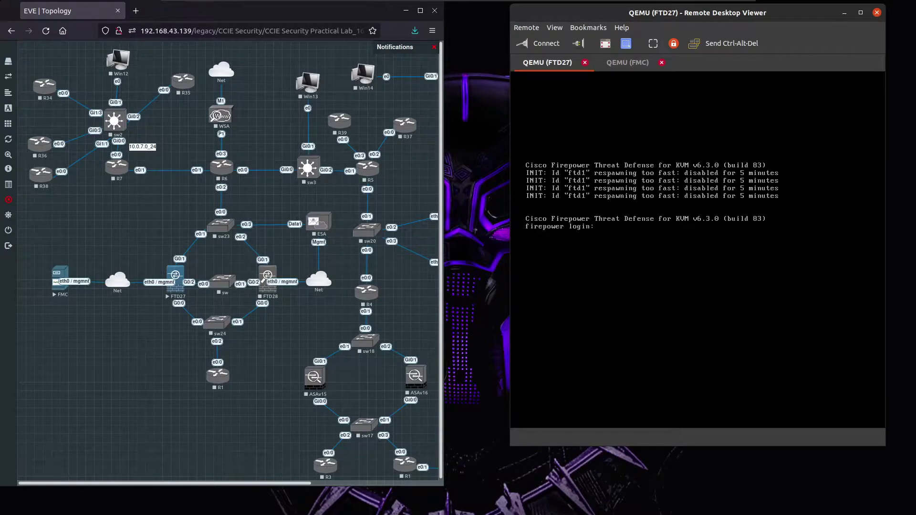
Log in to FTD27 as admin, accept the EULA, and set a new admin password.
{"action": "type", "text": "admin"}
{"action": "key", "text": "Return"}
{"action": "key", "text": "Return"}
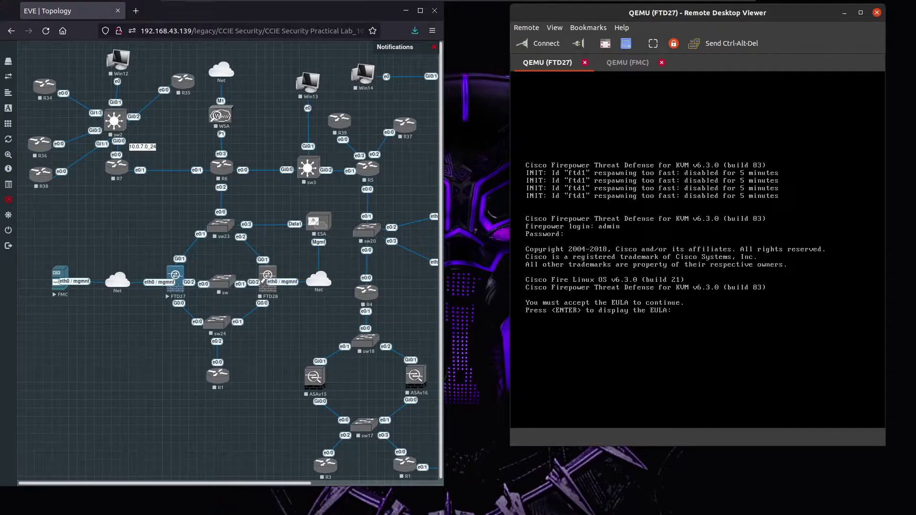
{"action": "key", "text": "Return"}
{"action": "key", "text": "space"}
{"action": "key", "text": "space"}
{"action": "key", "text": "space"}
{"action": "key", "text": "space"}
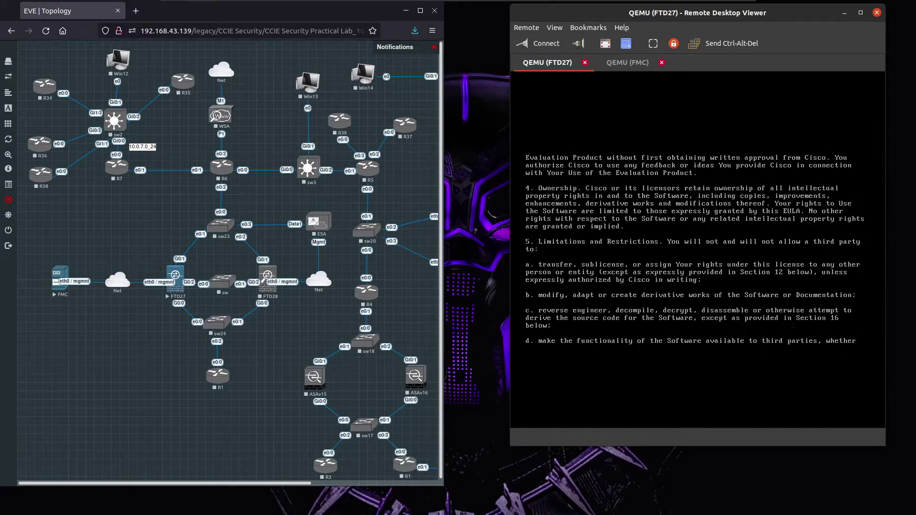
{"action": "key", "text": "space"}
{"action": "key", "text": "space"}
{"action": "key", "text": "space"}
{"action": "key", "text": "space"}
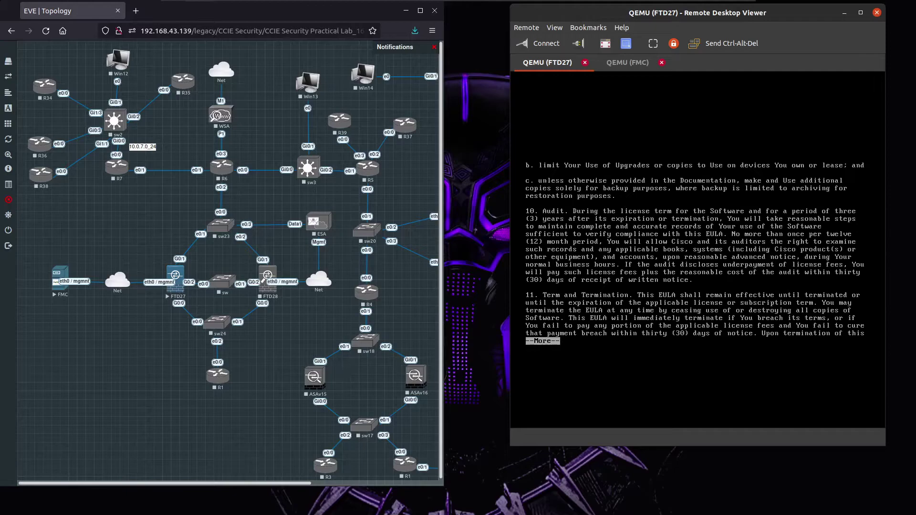
{"action": "key", "text": "space"}
{"action": "key", "text": "space"}
{"action": "key", "text": "space"}
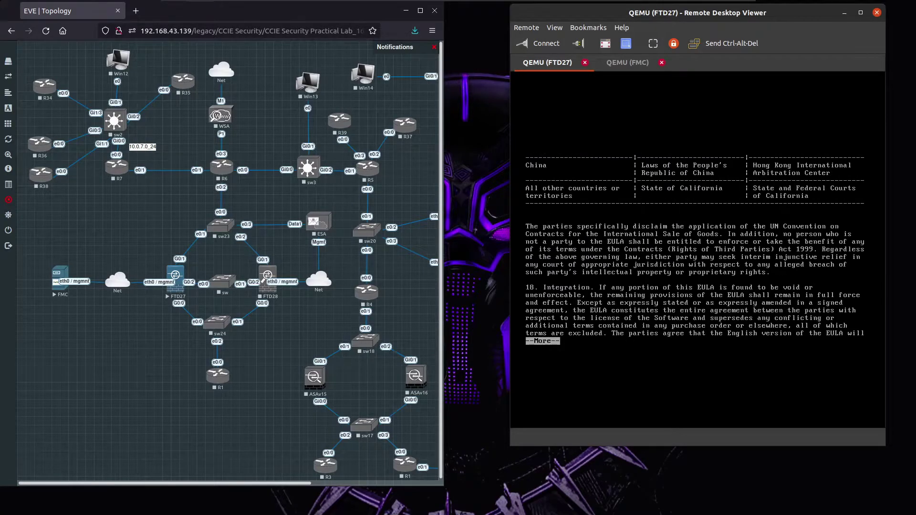
{"action": "key", "text": "Return"}
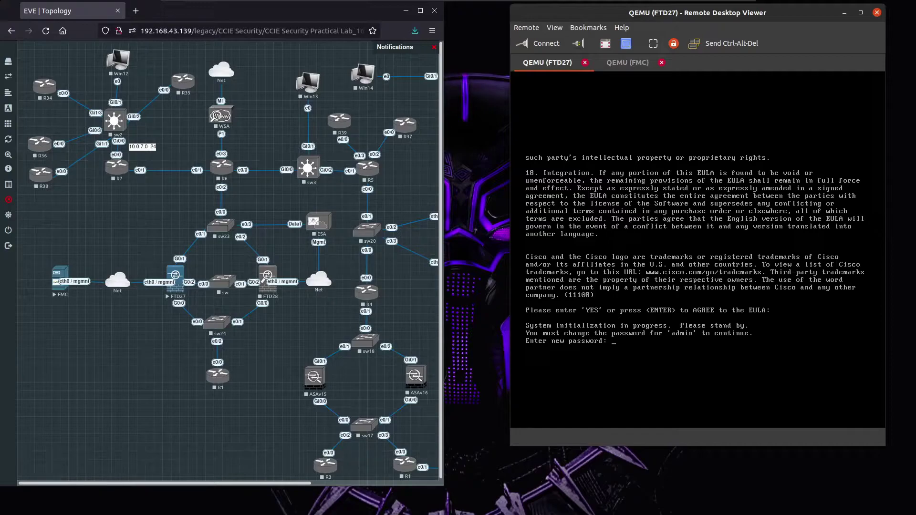
{"action": "key", "text": "Return"}
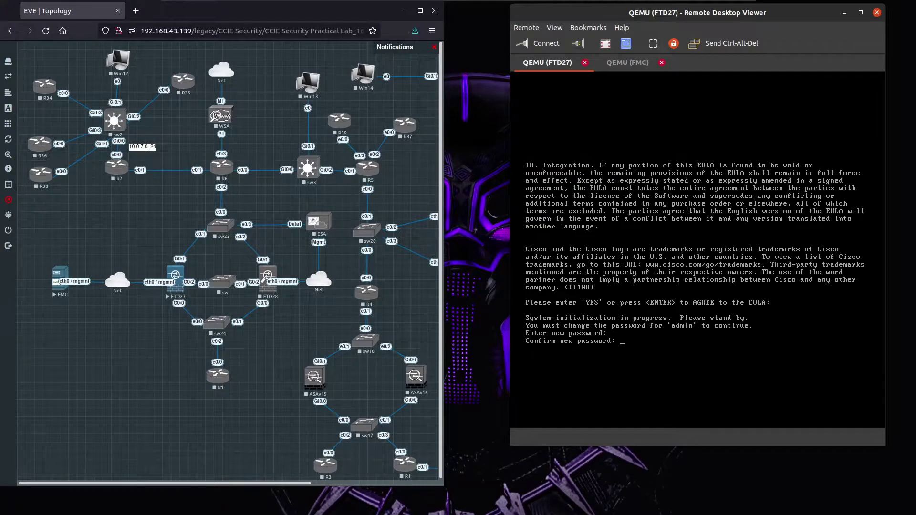
{"action": "key", "text": "Return"}
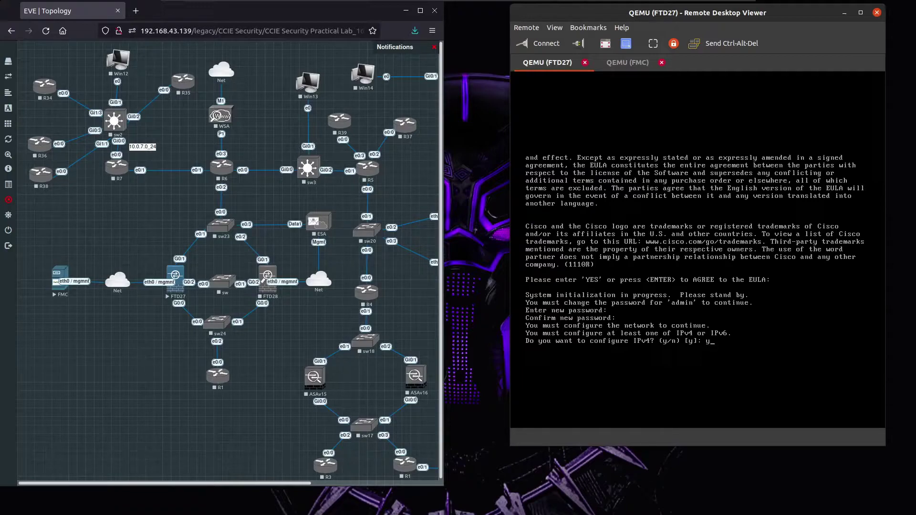
Configure FTD27 for IPv4 only with management address 192.168.43.113 and netmask 255.255.255.0.
{"action": "key", "text": "Return"}
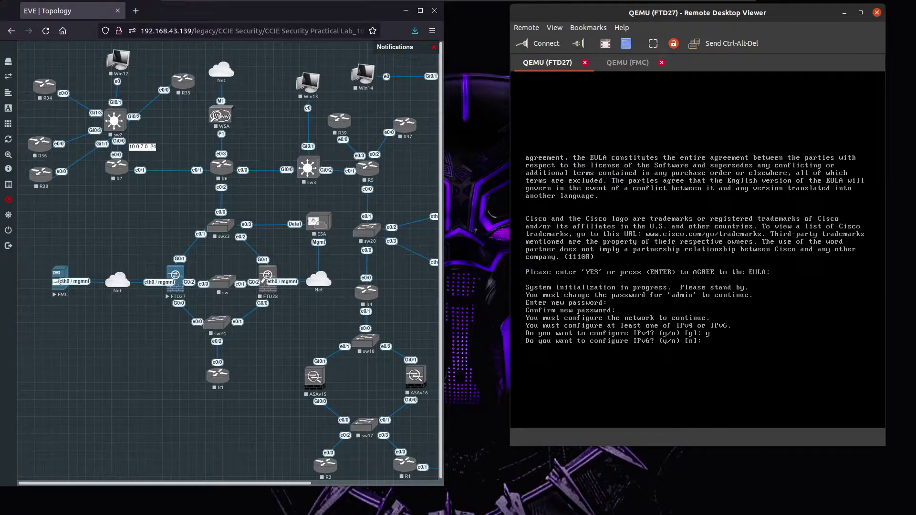
{"action": "type", "text": "n"}
{"action": "key", "text": "Return"}
{"action": "key", "text": "Return"}
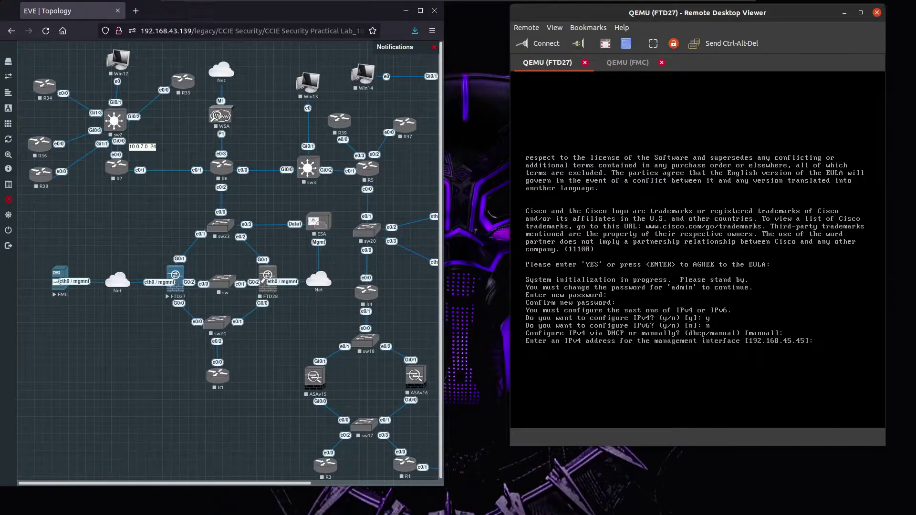
{"action": "type", "text": "192"}
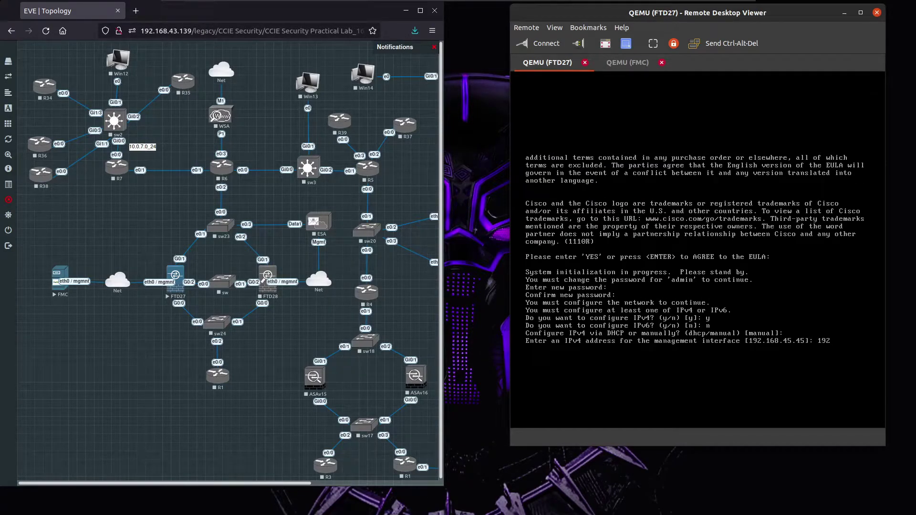
{"action": "type", "text": ".168.43"}
{"action": "left_click", "coordinate": [614, 64]}
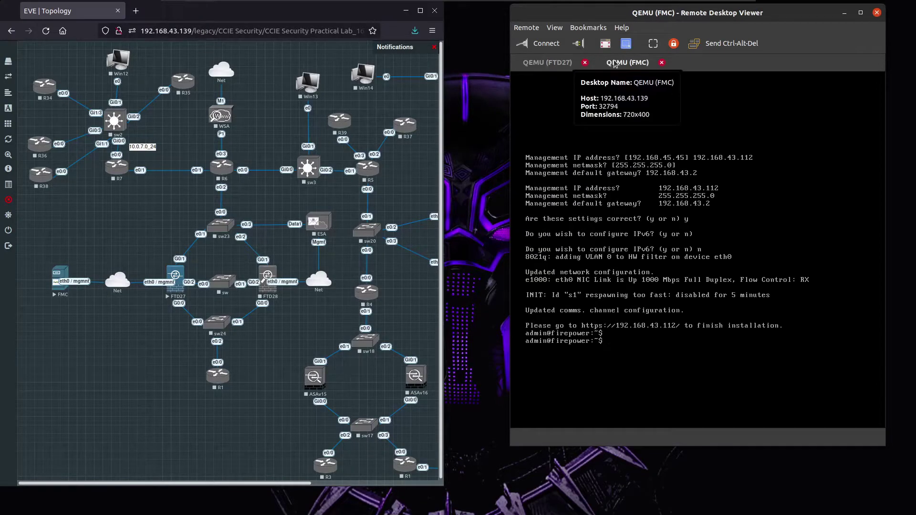
{"action": "left_click", "coordinate": [552, 65]}
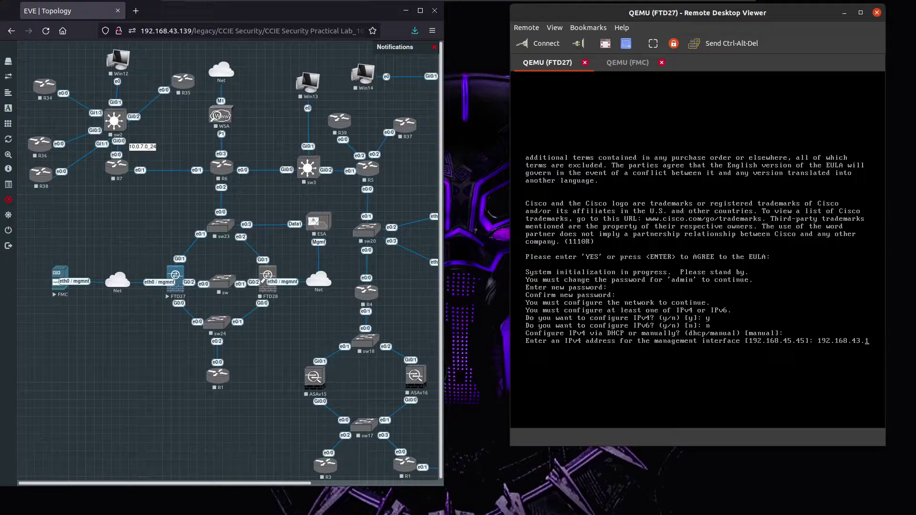
{"action": "type", "text": "13"}
{"action": "key", "text": "Return"}
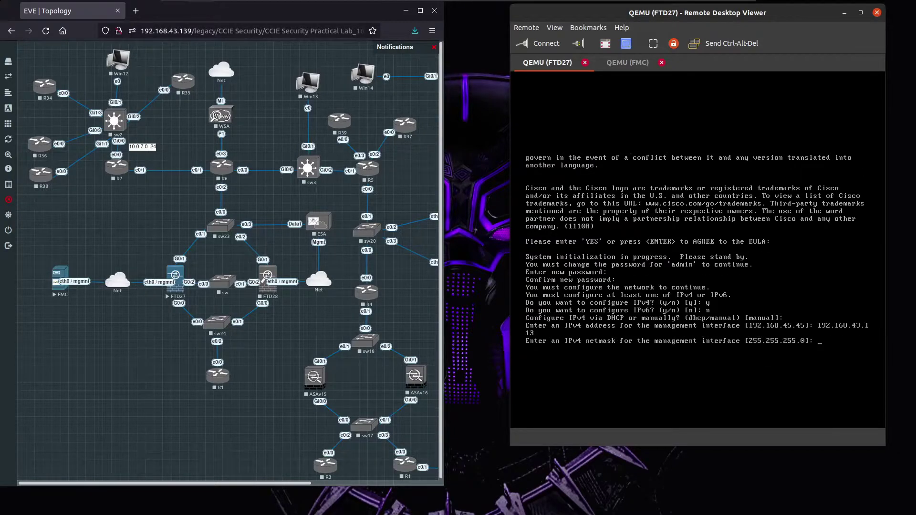
{"action": "key", "text": "Return"}
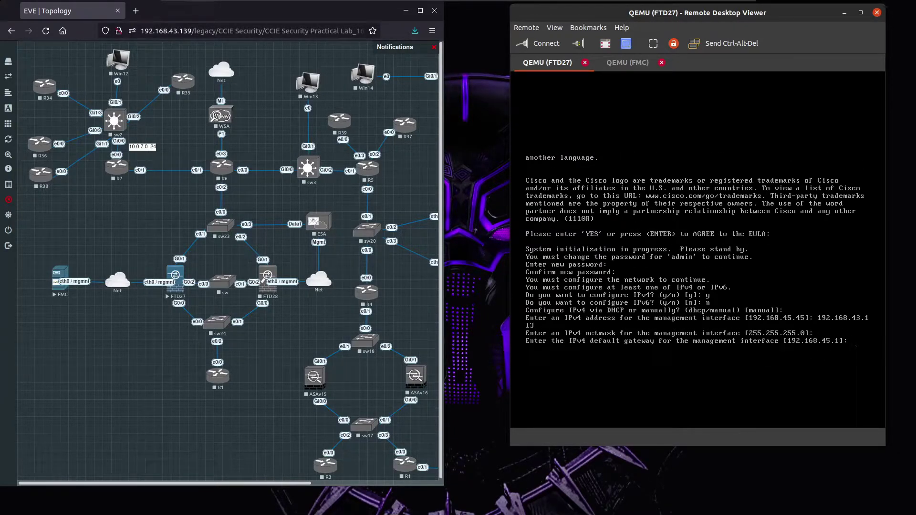
Set FTD27 gateway 192.168.43.2 and hostname ftd1.bulltech.com, keeping default DNS and search domains.
{"action": "type", "text": "1902"}
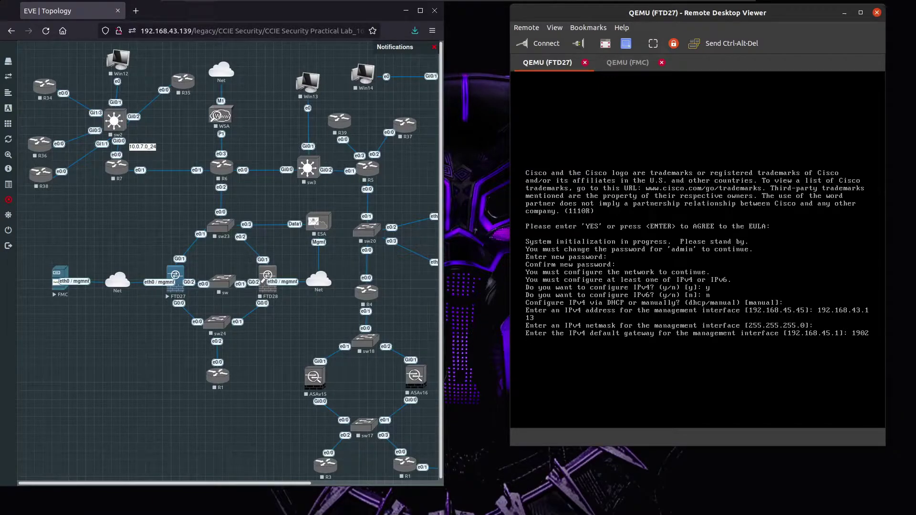
{"action": "type", "text": "192.168.43.113"}
{"action": "key", "text": "Return"}
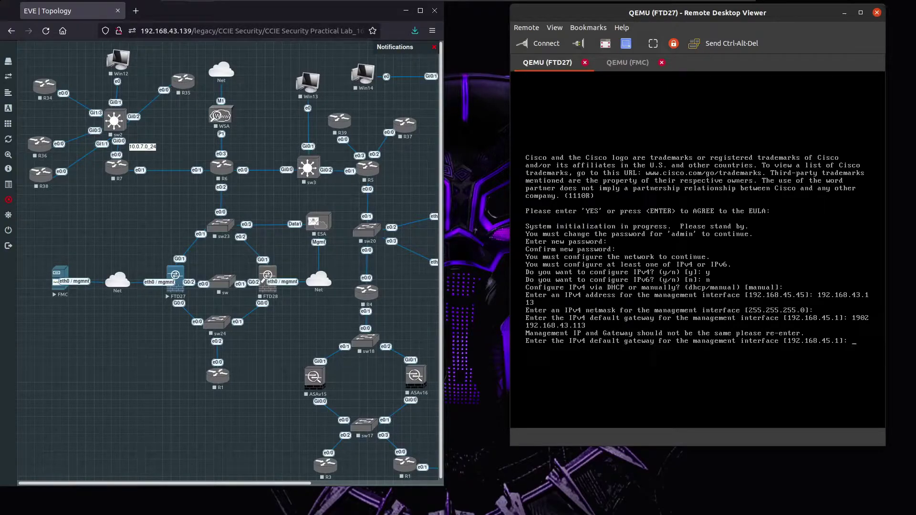
{"action": "type", "text": "192.168.43.2"}
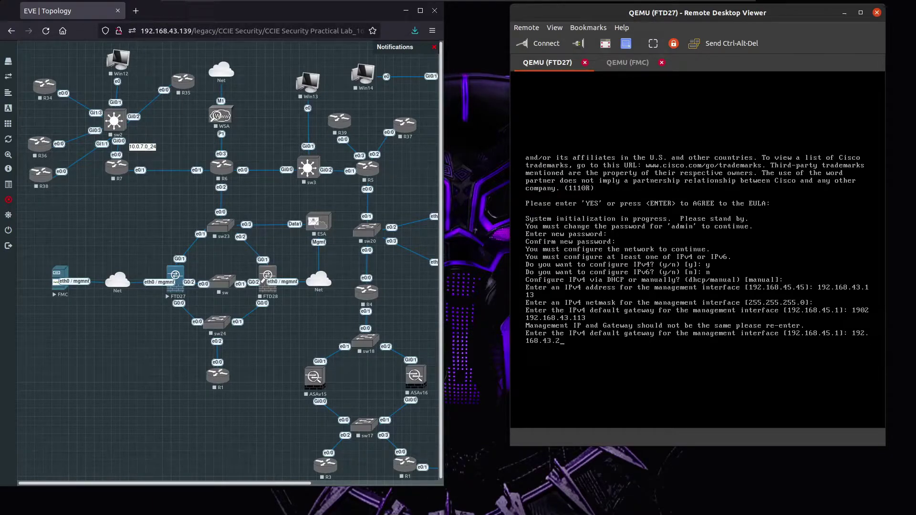
{"action": "key", "text": "Return"}
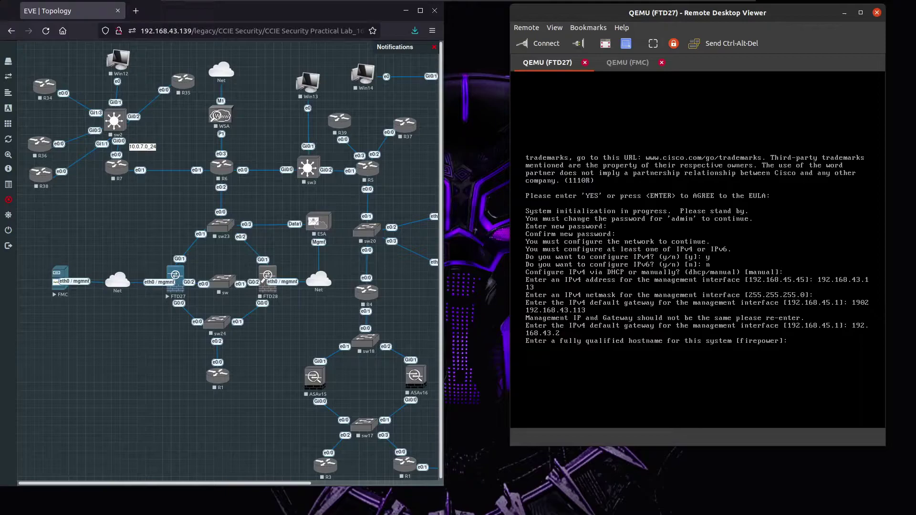
{"action": "type", "text": "ftd1.bulltech.com"}
{"action": "key", "text": "Return"}
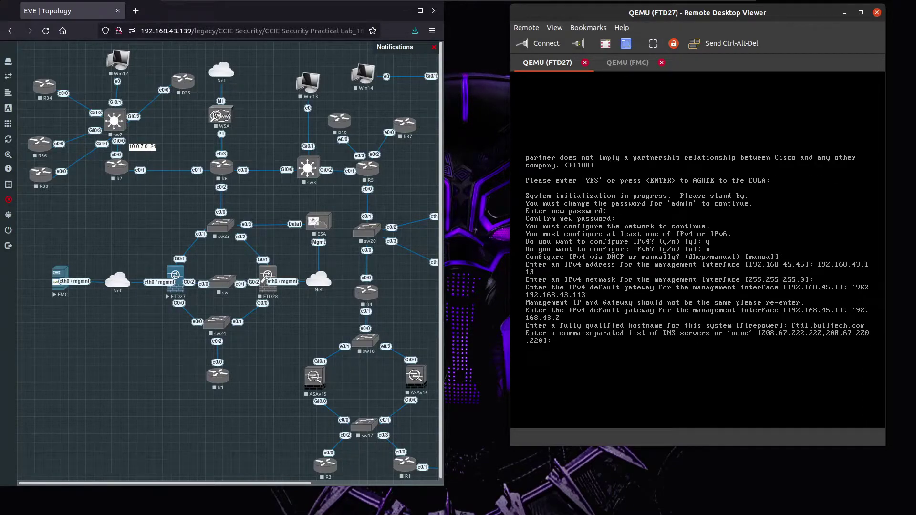
{"action": "key", "text": "Return"}
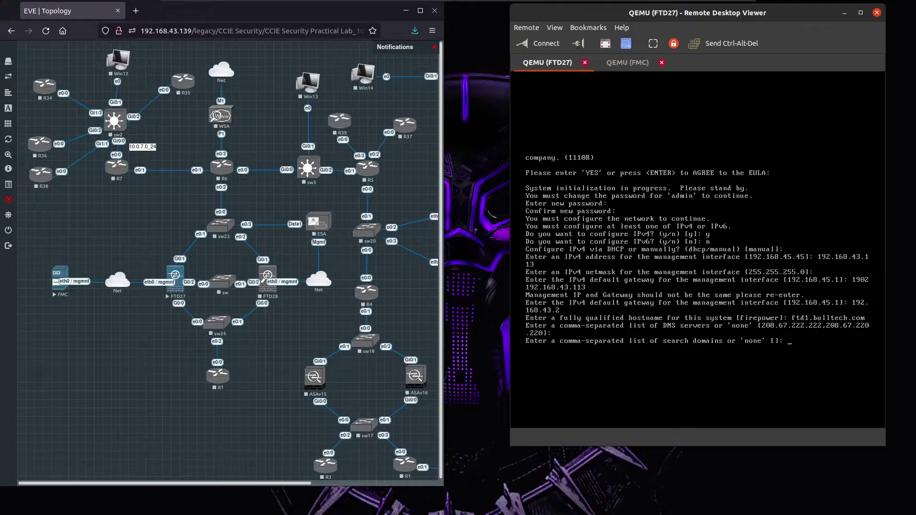
{"action": "key", "text": "Return"}
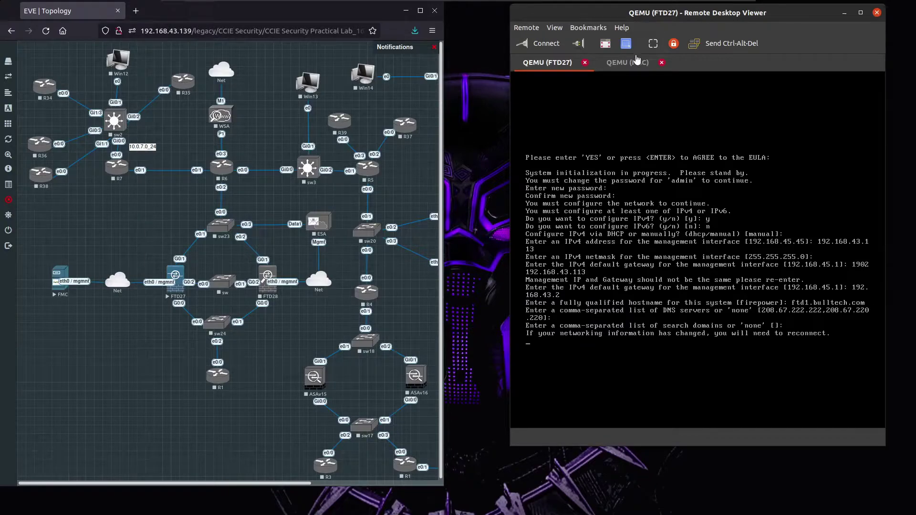
{"action": "left_click", "coordinate": [628, 67]}
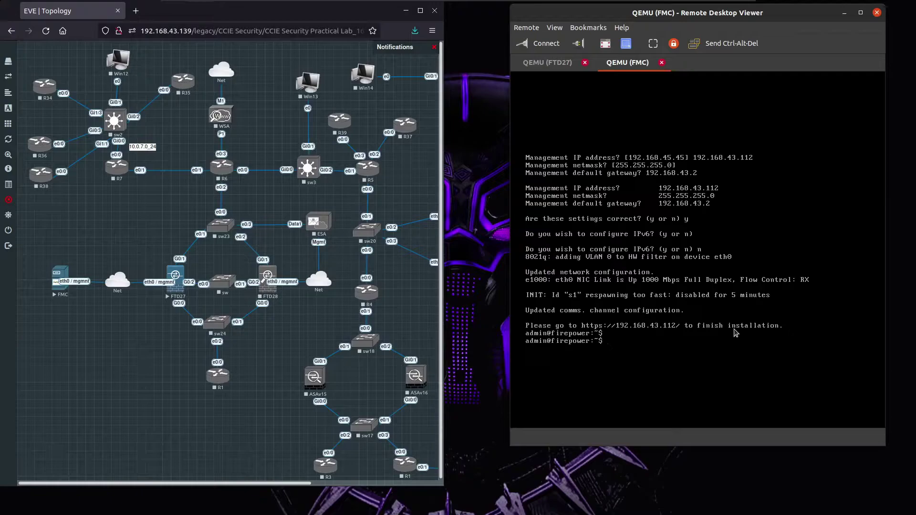
{"action": "left_click", "coordinate": [136, 11]}
{"action": "type", "text": "http;"}
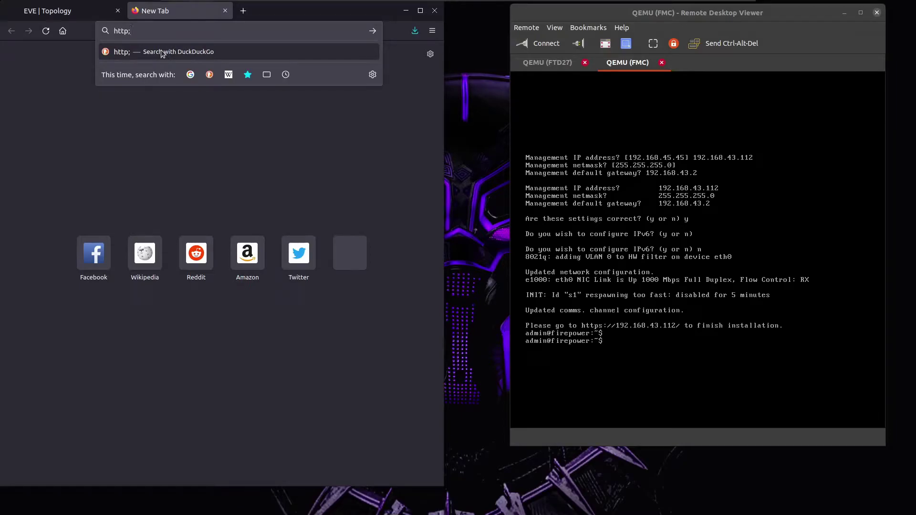
{"action": "key", "text": "BackSpace"}
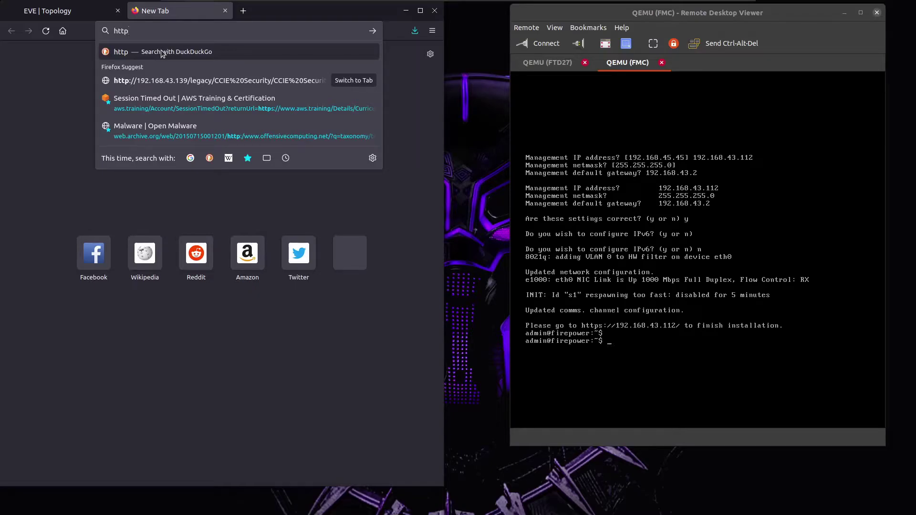
{"action": "type", "text": "s:"}
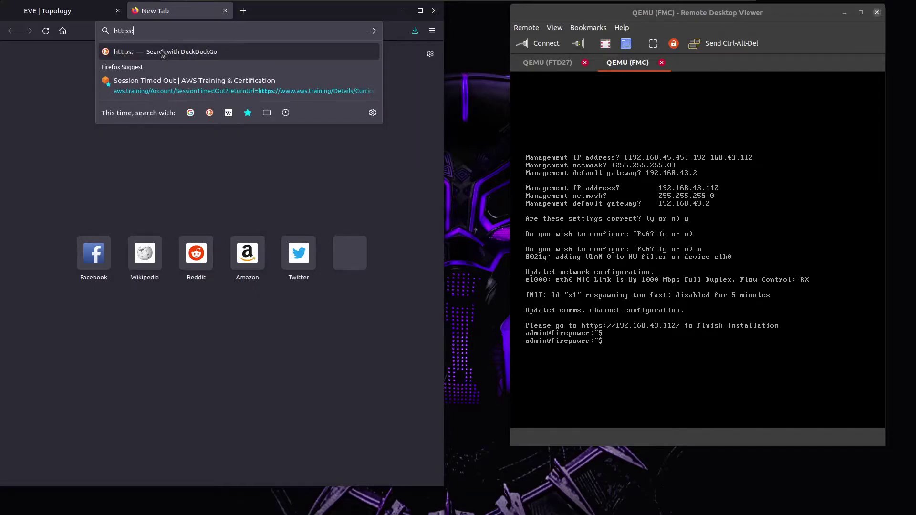
{"action": "type", "text": "//192.1"}
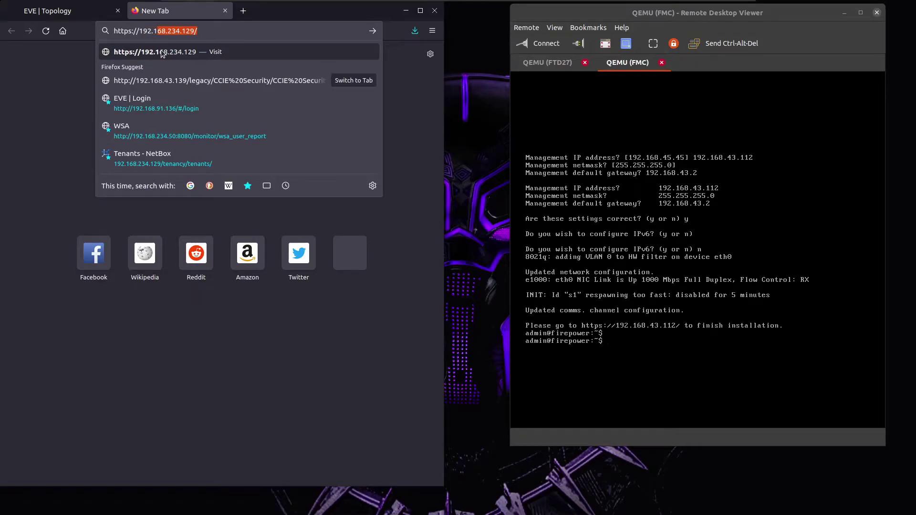
{"action": "type", "text": "68.43.112"}
{"action": "key", "text": "Return"}
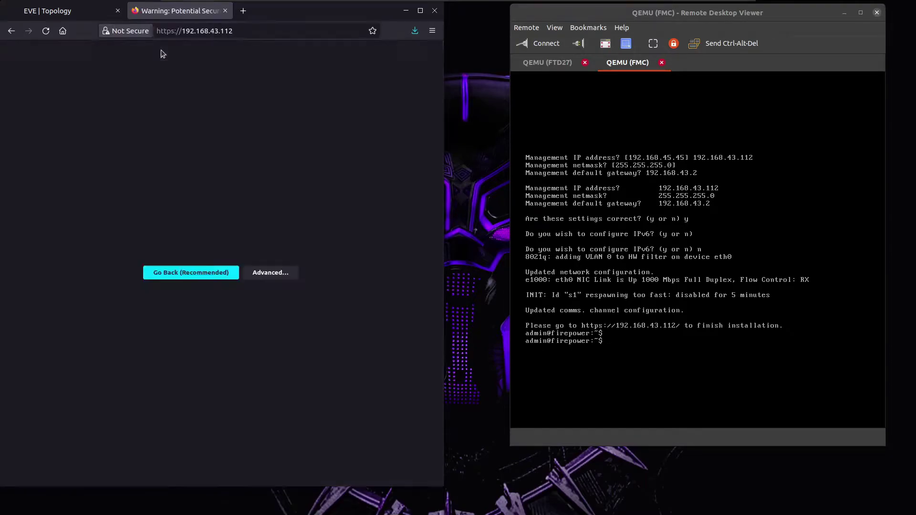
{"action": "left_click", "coordinate": [356, 301]}
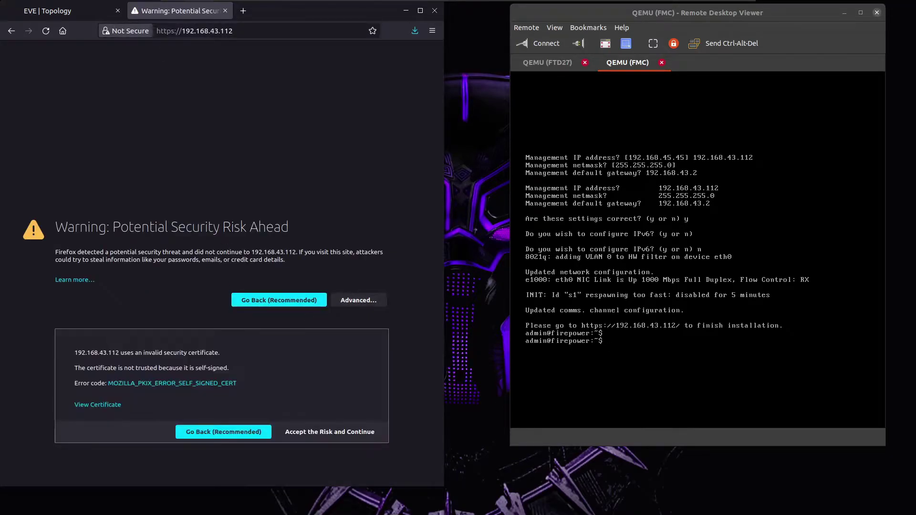
{"action": "left_click", "coordinate": [334, 432]}
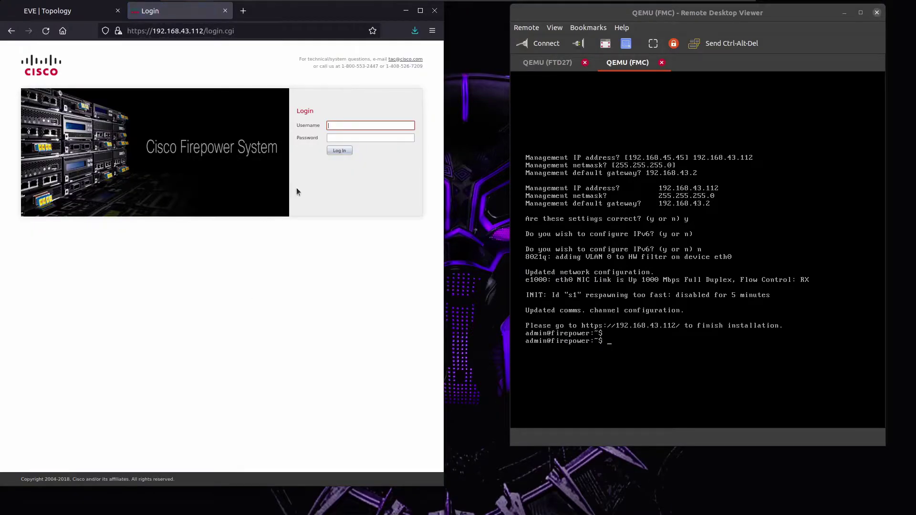
Log in to the FMC web interface as admin and decline local management on FTD27.
{"action": "type", "text": "admin"}
{"action": "key", "text": "Tab"}
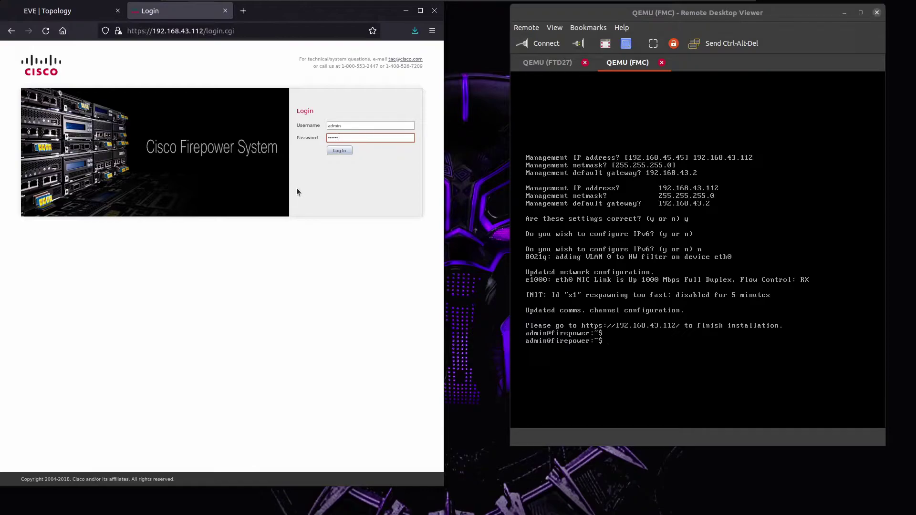
{"action": "key", "text": "Return"}
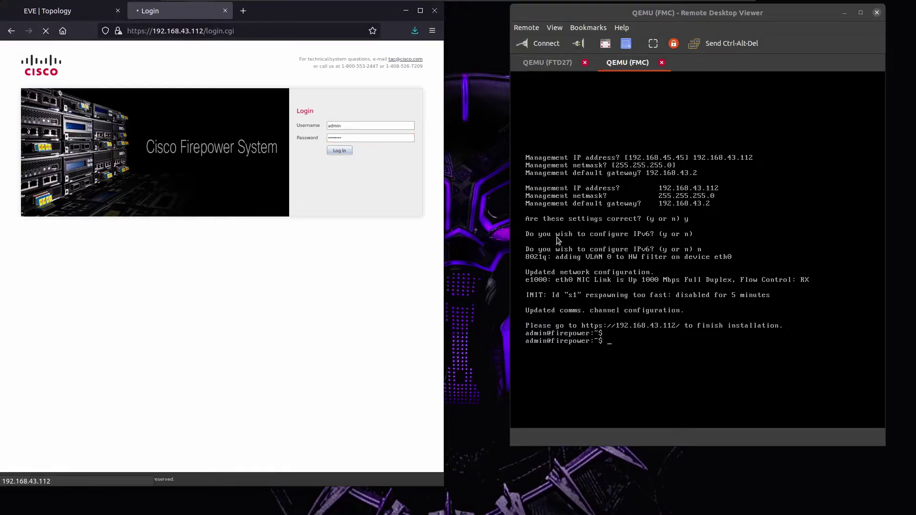
{"action": "left_click", "coordinate": [562, 67]}
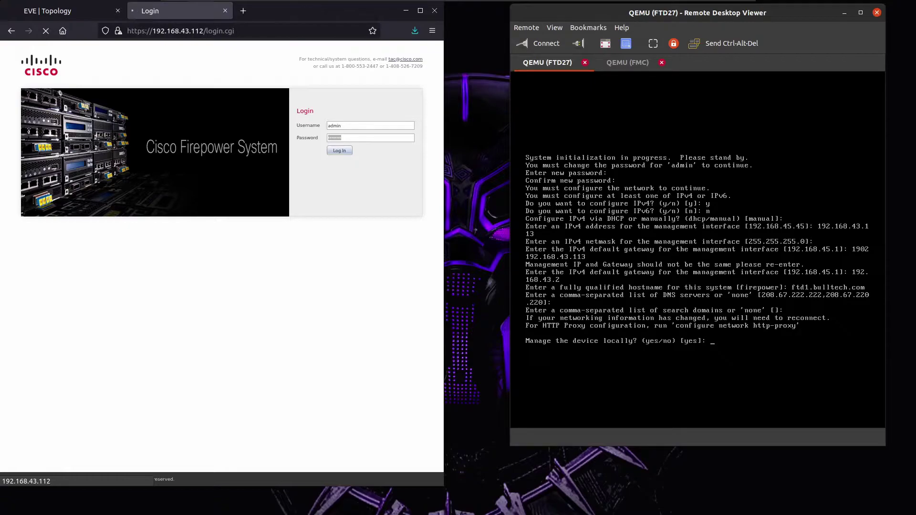
{"action": "key", "text": "Return"}
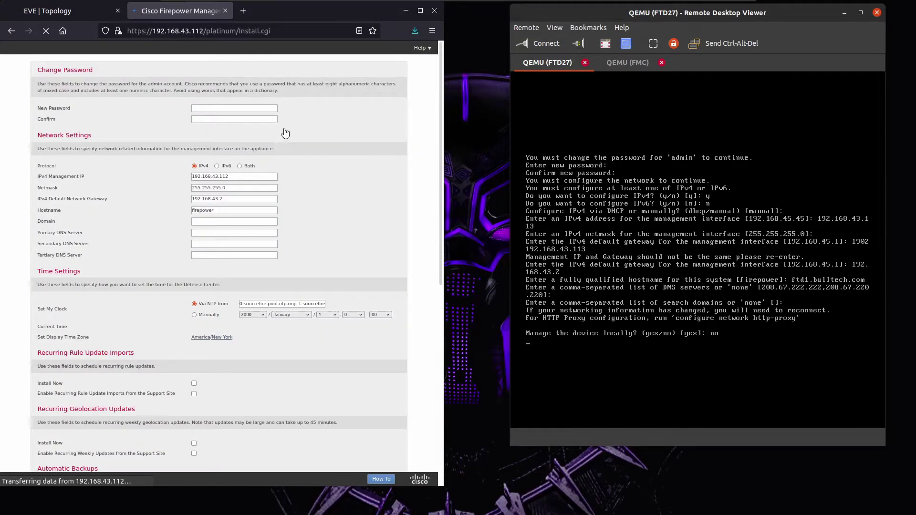
Enter and confirm a new FMC admin password on the setup page.
{"action": "left_click", "coordinate": [230, 108]}
{"action": "type", "text": "***"}
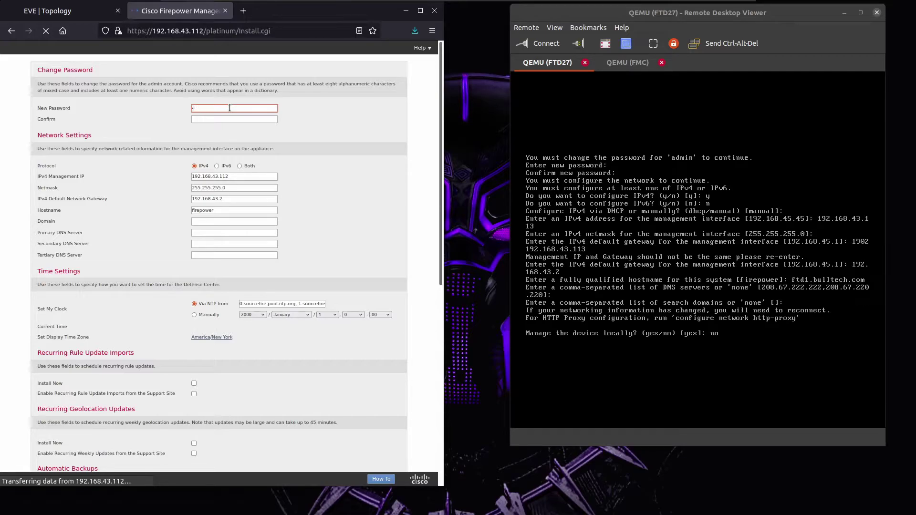
{"action": "type", "text": "***"}
{"action": "key", "text": "Tab"}
{"action": "type", "text": "********"}
Set the FMC hostname to FMC, domain bul.co, and begin the primary DNS as 192.168.43.
{"action": "left_click_drag", "start_coordinate": [223, 211], "coordinate": [135, 205]}
{"action": "type", "text": "FMC"}
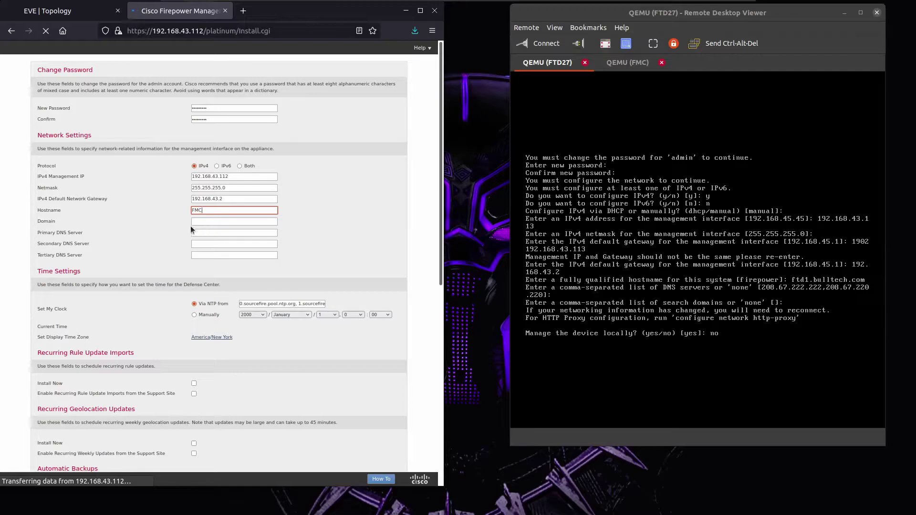
{"action": "left_click", "coordinate": [200, 219]}
{"action": "type", "text": "bulltech"}
{"action": "type", "text": ".com"}
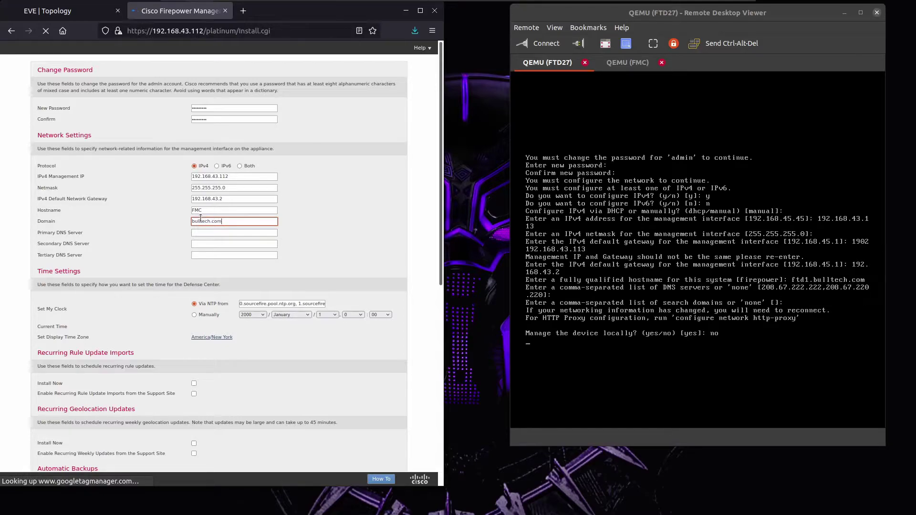
{"action": "key", "text": "Tab"}
{"action": "type", "text": "192.168.43.2"}
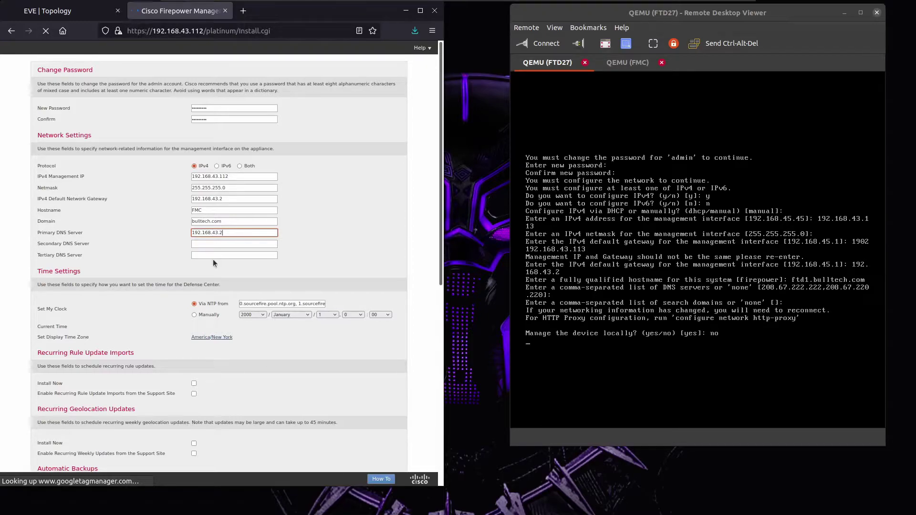
Open the display time zone chooser under Time Settings, still on America/New York.
{"action": "scroll", "coordinate": [159, 265], "scroll_direction": "down", "scroll_amount": 4}
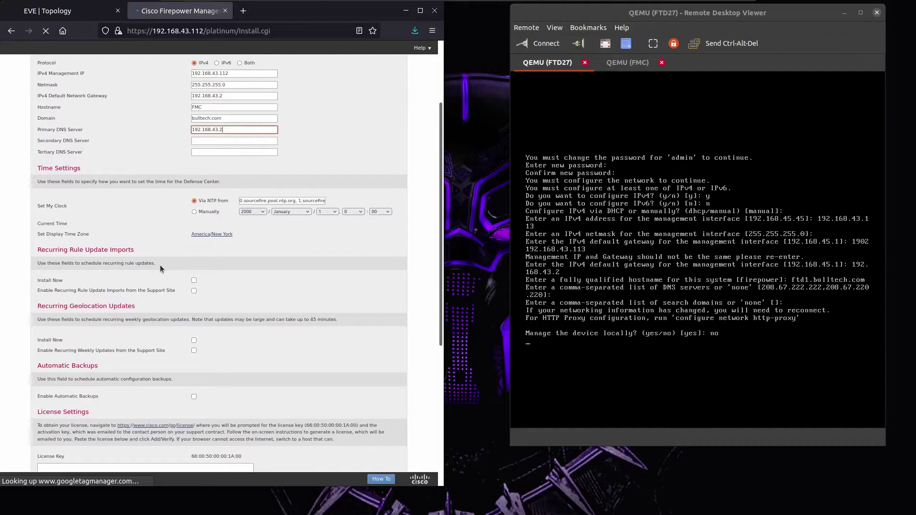
{"action": "scroll", "coordinate": [160, 267], "scroll_direction": "down", "scroll_amount": 2}
{"action": "scroll", "coordinate": [159, 265], "scroll_direction": "down", "scroll_amount": 2}
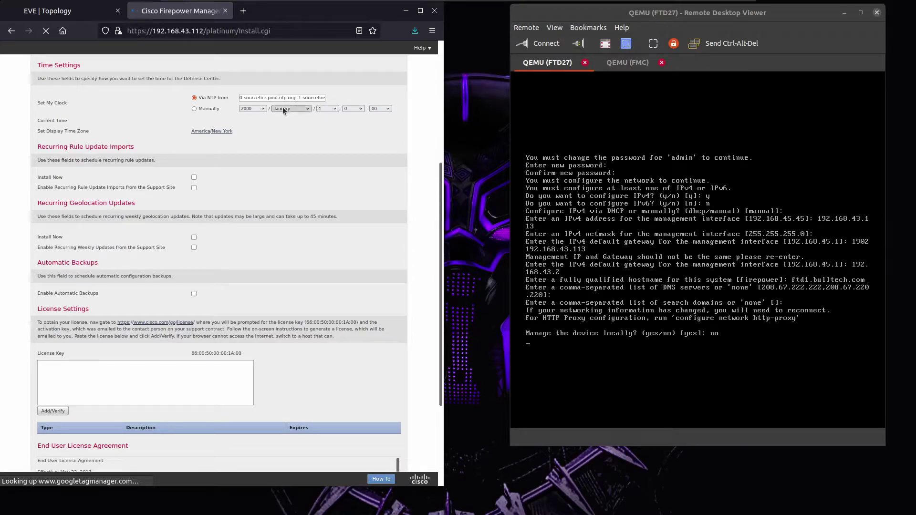
{"action": "left_click", "coordinate": [206, 131]}
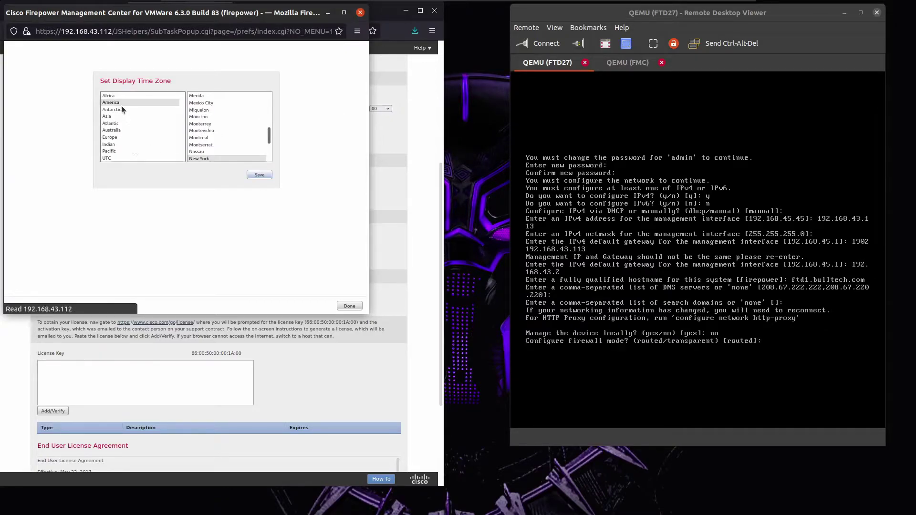
Set the display time zone to Europe/Dublin and save it.
{"action": "left_click", "coordinate": [123, 136]}
{"action": "scroll", "coordinate": [248, 142], "scroll_direction": "down", "scroll_amount": 10}
{"action": "scroll", "coordinate": [248, 139], "scroll_direction": "up", "scroll_amount": 6}
{"action": "scroll", "coordinate": [247, 142], "scroll_direction": "down", "scroll_amount": 4}
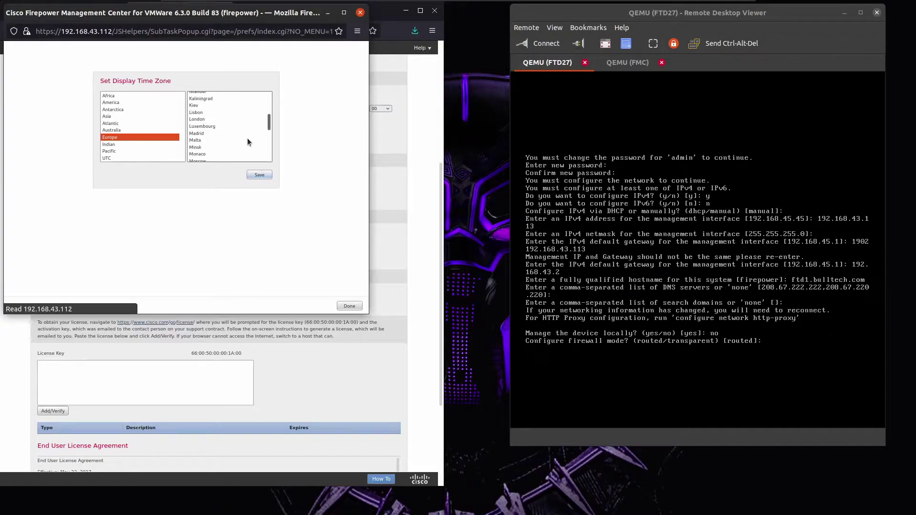
{"action": "scroll", "coordinate": [247, 142], "scroll_direction": "down", "scroll_amount": 3}
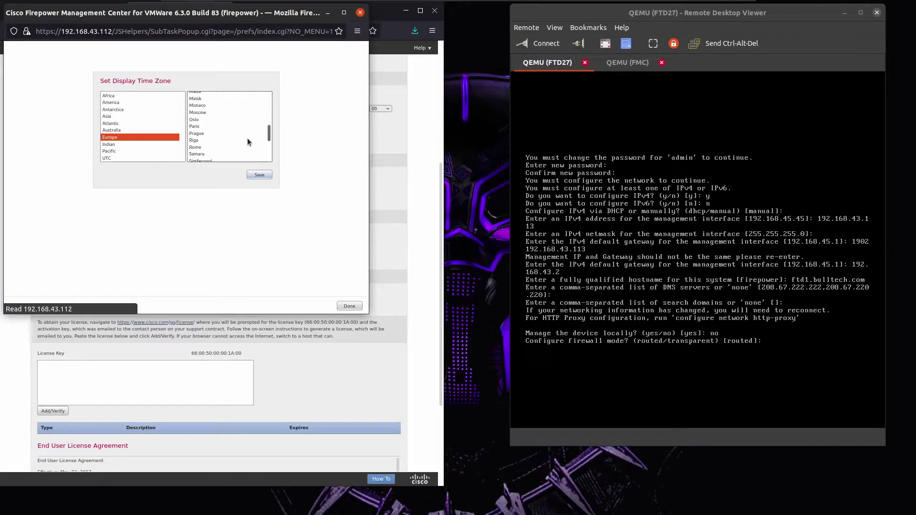
{"action": "scroll", "coordinate": [247, 138], "scroll_direction": "up", "scroll_amount": 3}
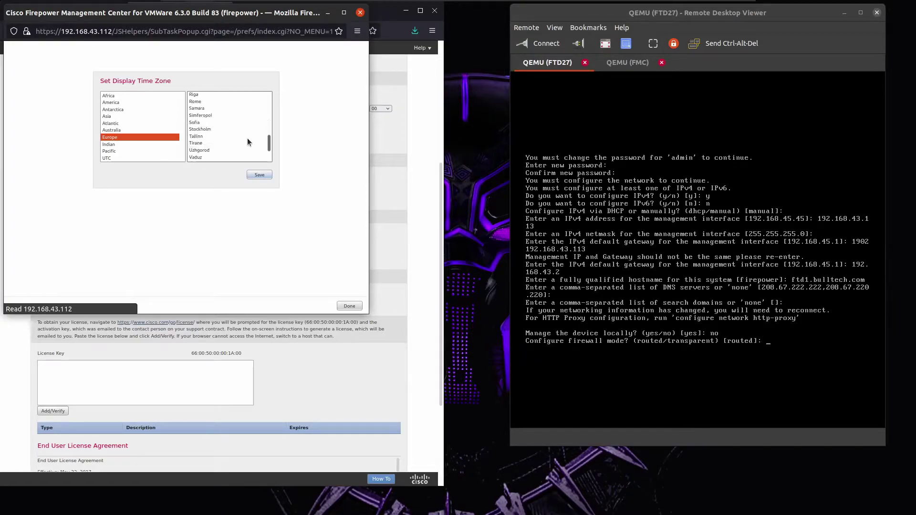
{"action": "left_click", "coordinate": [245, 135]}
{"action": "left_click", "coordinate": [259, 175]}
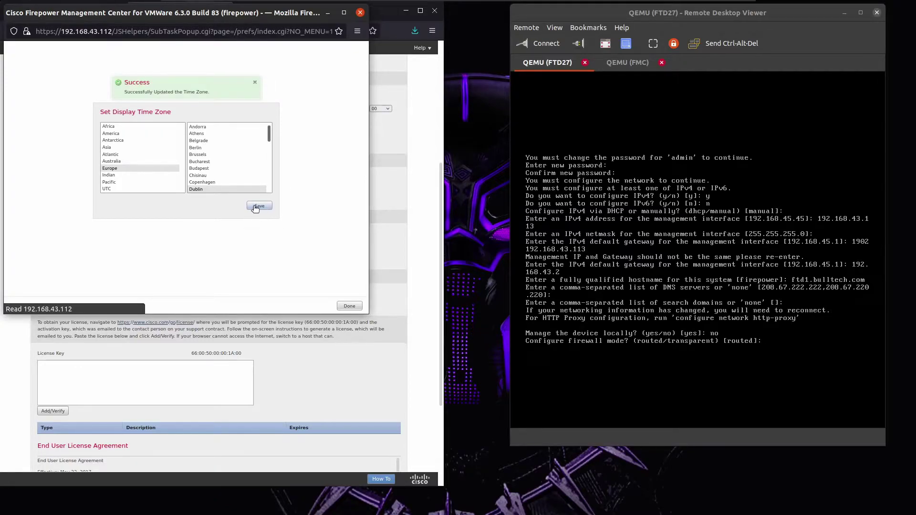
{"action": "left_click", "coordinate": [349, 306]}
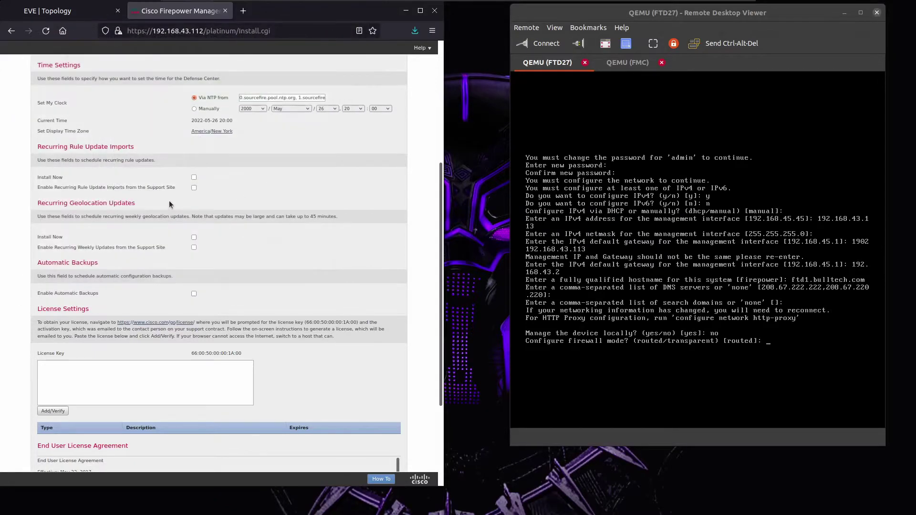
Accept the End User License Agreement and apply the initial setup.
{"action": "scroll", "coordinate": [211, 178], "scroll_direction": "up", "scroll_amount": 2}
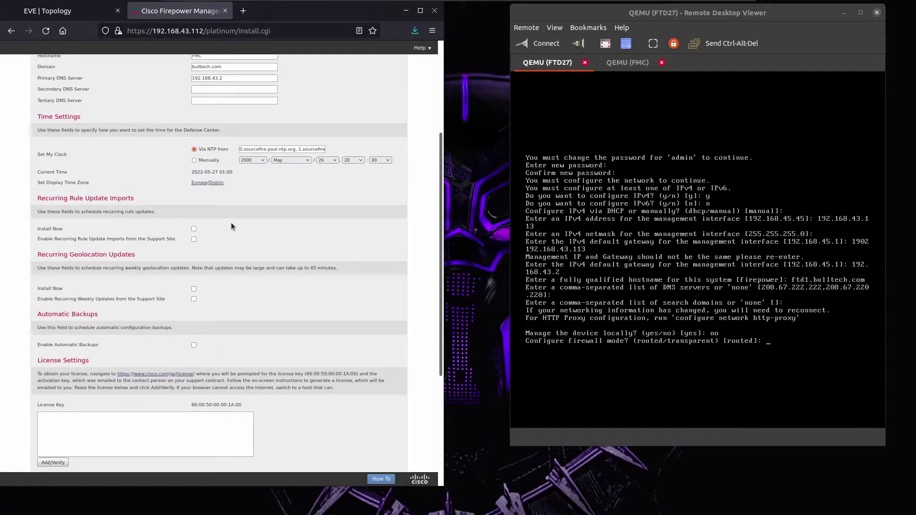
{"action": "scroll", "coordinate": [231, 223], "scroll_direction": "down", "scroll_amount": 2}
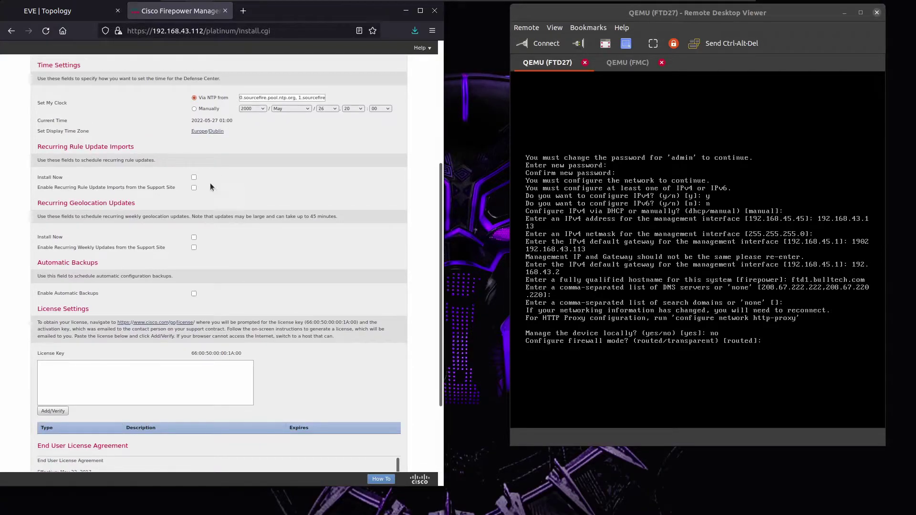
{"action": "scroll", "coordinate": [207, 233], "scroll_direction": "down", "scroll_amount": 5}
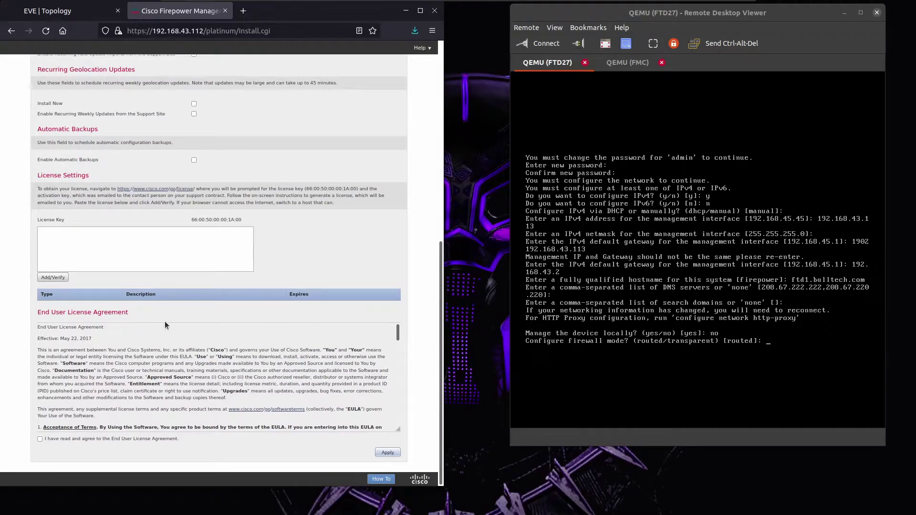
{"action": "scroll", "coordinate": [105, 381], "scroll_direction": "down", "scroll_amount": 2}
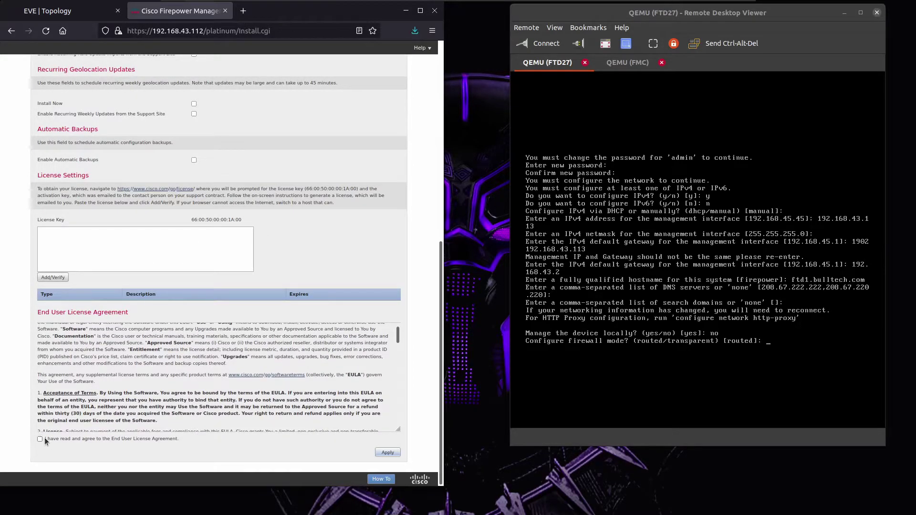
{"action": "left_click", "coordinate": [41, 439]}
{"action": "left_click", "coordinate": [387, 453]}
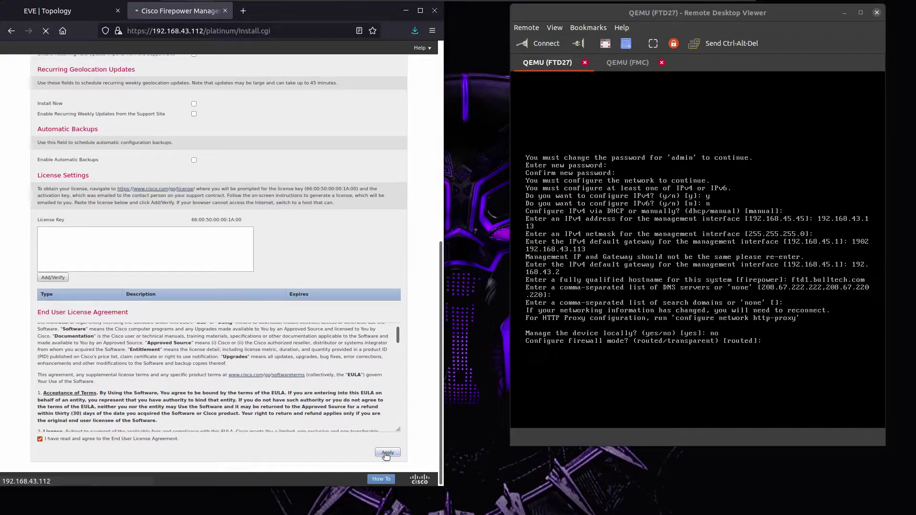
{"action": "left_click", "coordinate": [758, 307]}
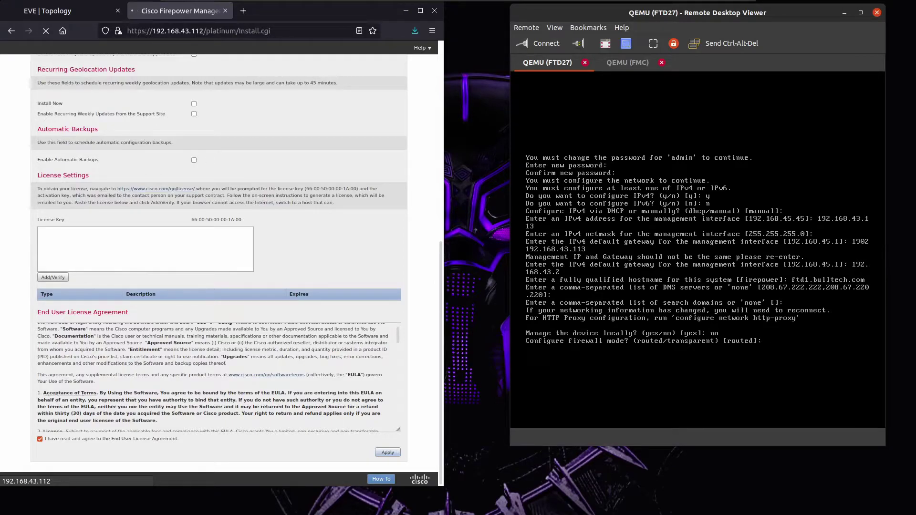
Keep routed mode, add manager 192.168.43.112 with the registration key, and verify with show managers.
{"action": "key", "text": "Return"}
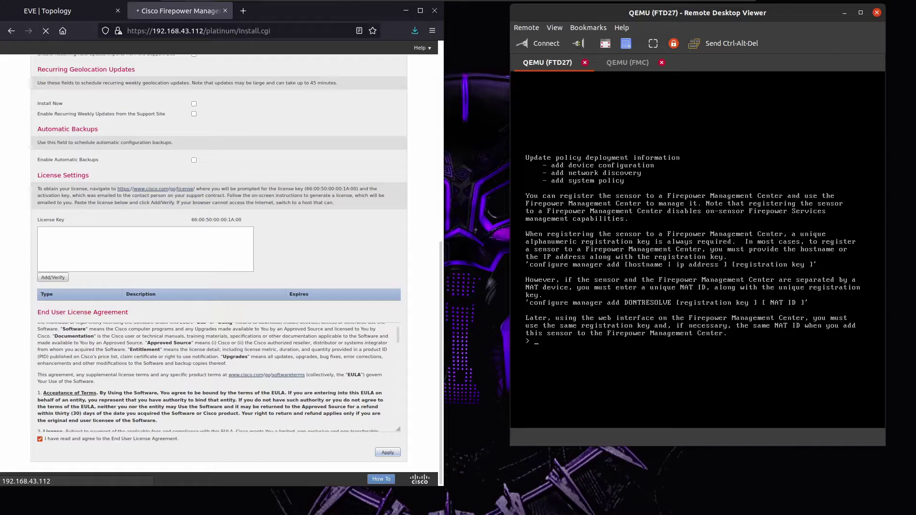
{"action": "type", "text": "configure"}
{"action": "type", "text": "manan"}
{"action": "key", "text": "BackSpace"}
{"action": "type", "text": "gert"}
{"action": "key", "text": "BackSpace"}
{"action": "type", "text": "add 192.168.43.112"}
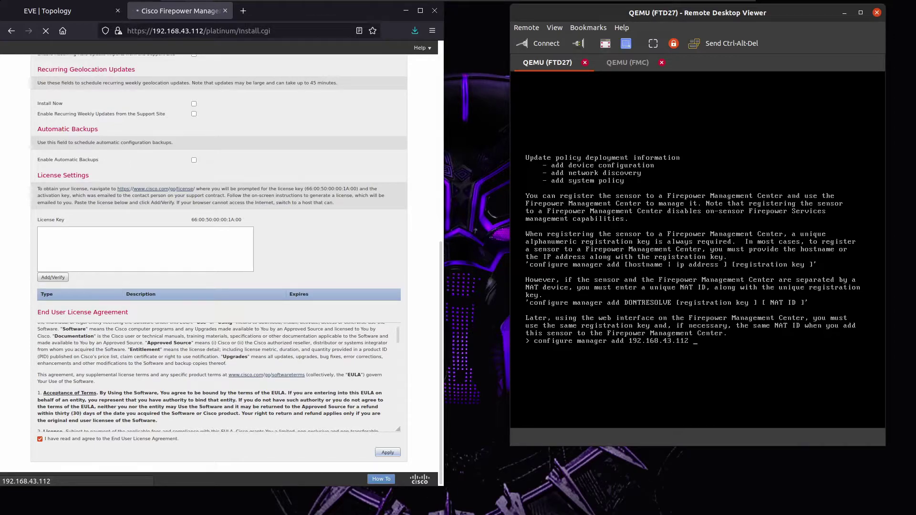
{"action": "type", "text": " ccie65745"}
{"action": "key", "text": "Return"}
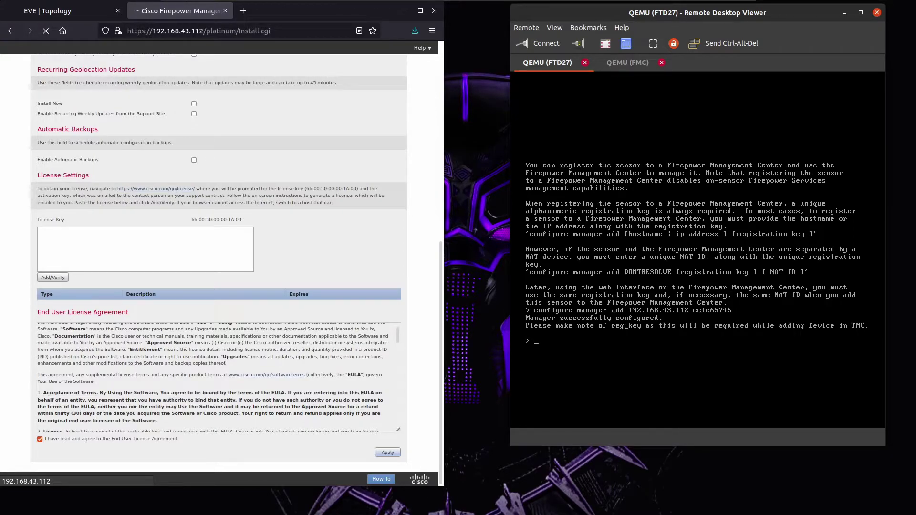
{"action": "type", "text": "show managers"}
{"action": "key", "text": "Return"}
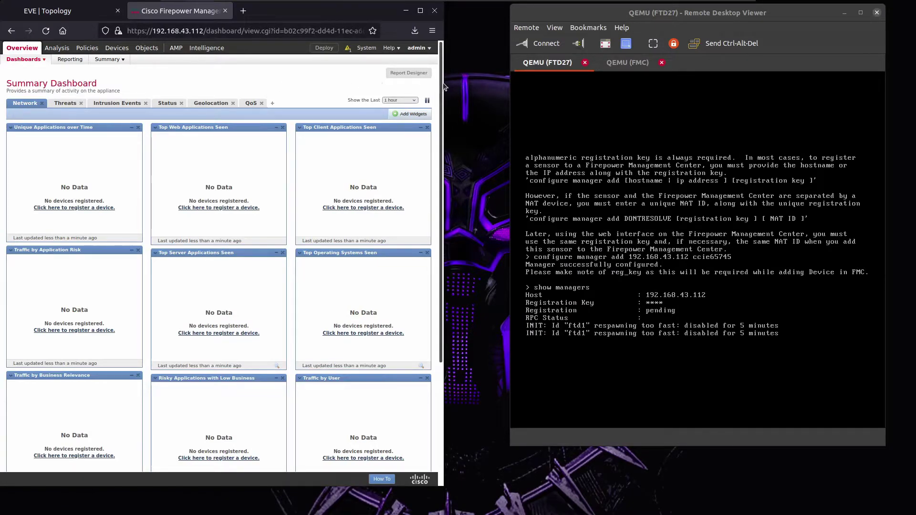
Switch Smart Licenses to the 90-day Evaluation Mode.
{"action": "left_click_drag", "start_coordinate": [444, 82], "coordinate": [500, 81]}
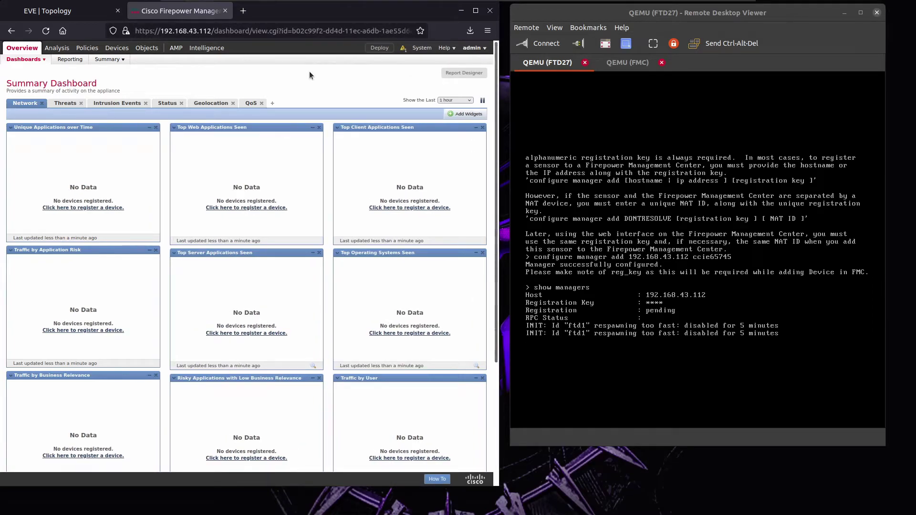
{"action": "mouse_move", "coordinate": [206, 48]}
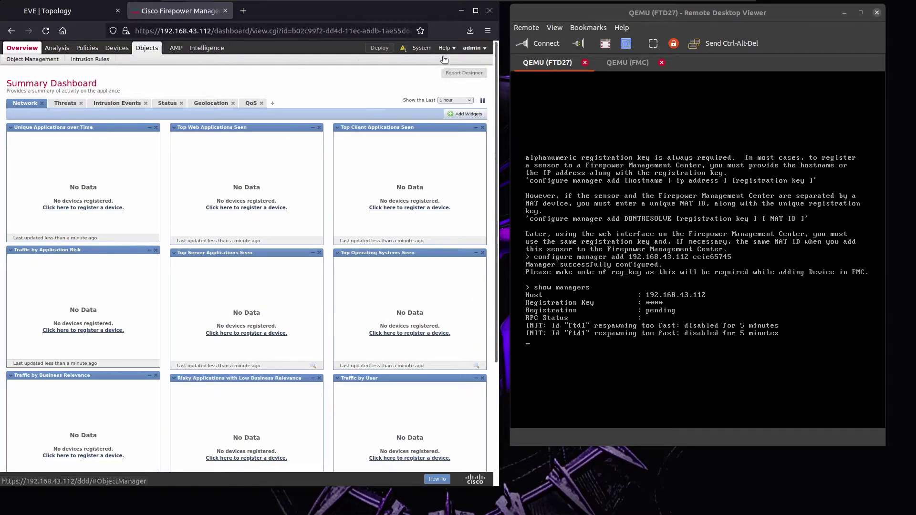
{"action": "mouse_move", "coordinate": [422, 47]}
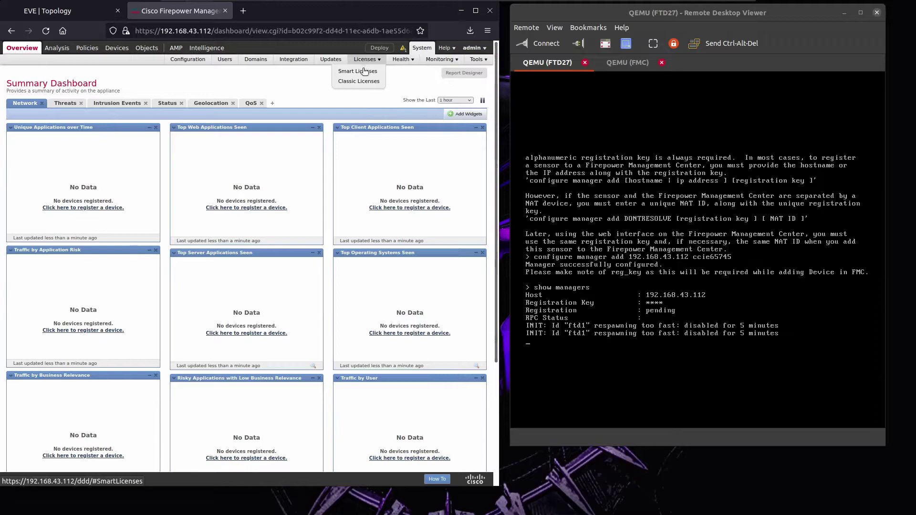
{"action": "left_click", "coordinate": [364, 72]}
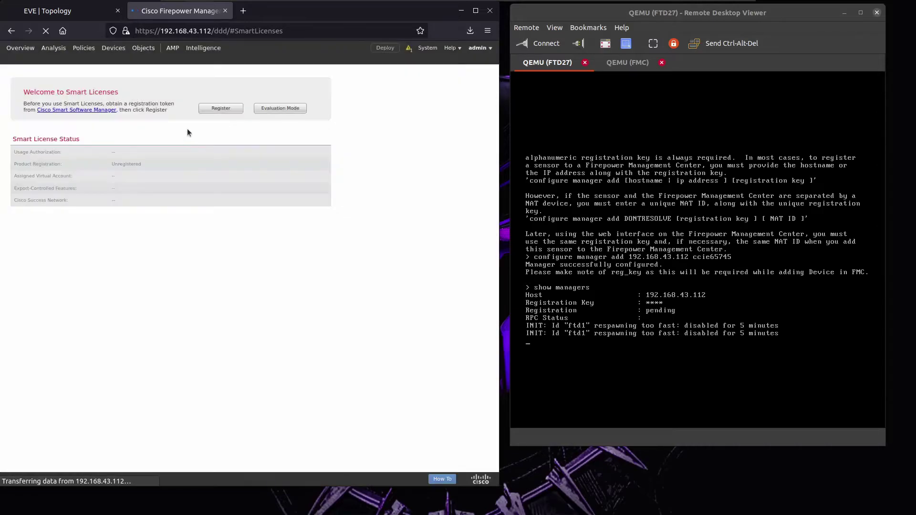
{"action": "left_click", "coordinate": [282, 110]}
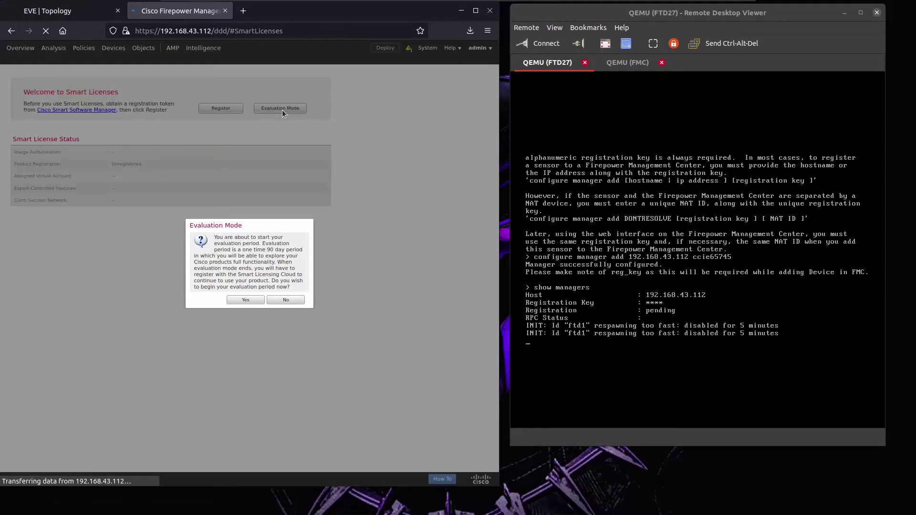
{"action": "left_click", "coordinate": [259, 300]}
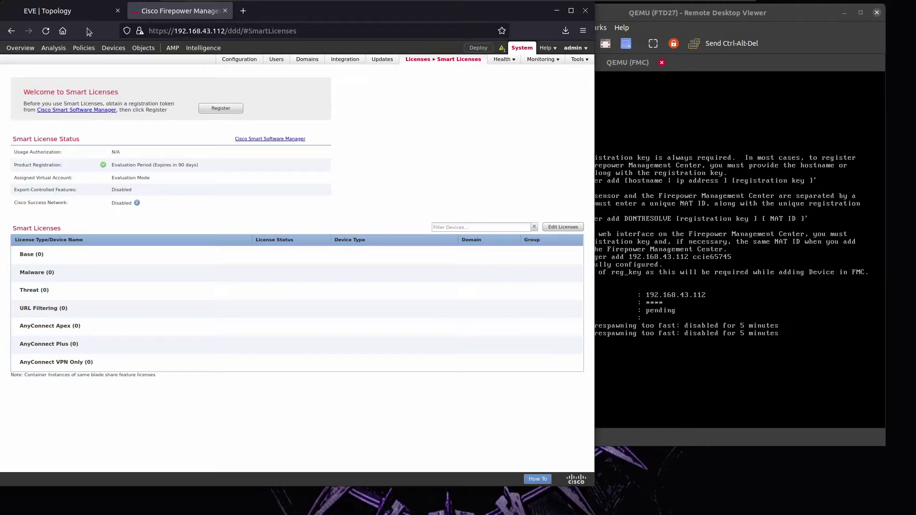
Add device FTD1 with host 192.168.43.113 and the registration key in Device Management.
{"action": "left_click", "coordinate": [113, 52]}
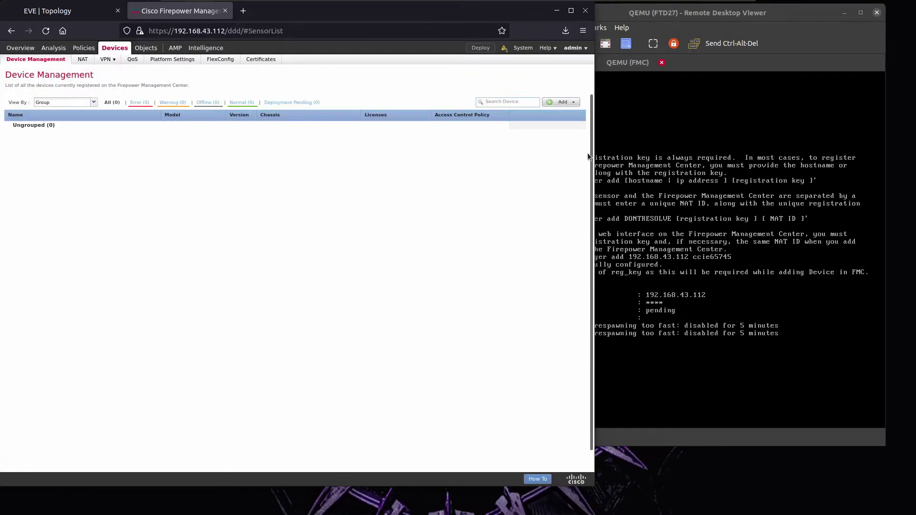
{"action": "left_click", "coordinate": [566, 102]}
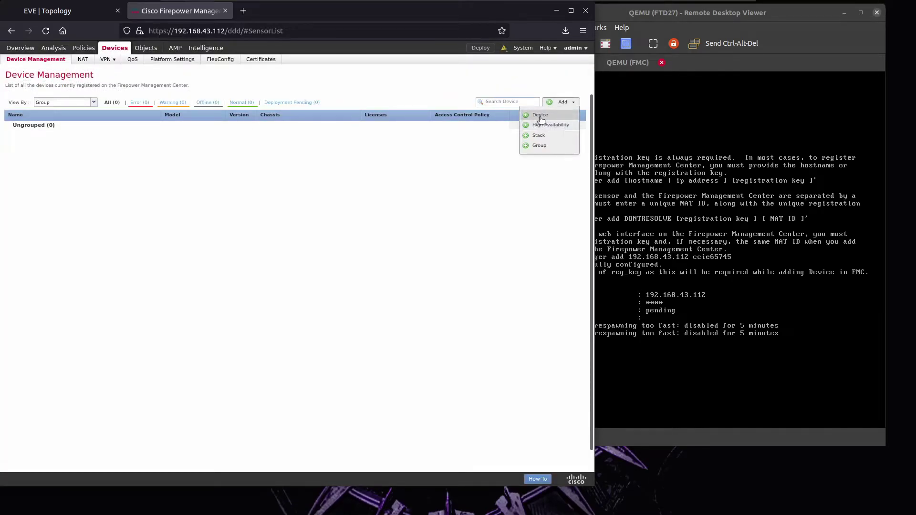
{"action": "left_click", "coordinate": [540, 116]}
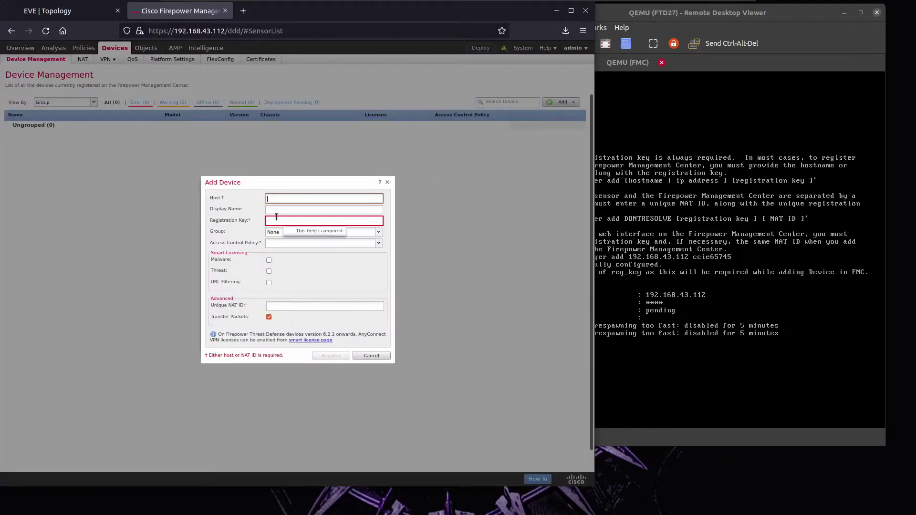
{"action": "type", "text": "192.16"}
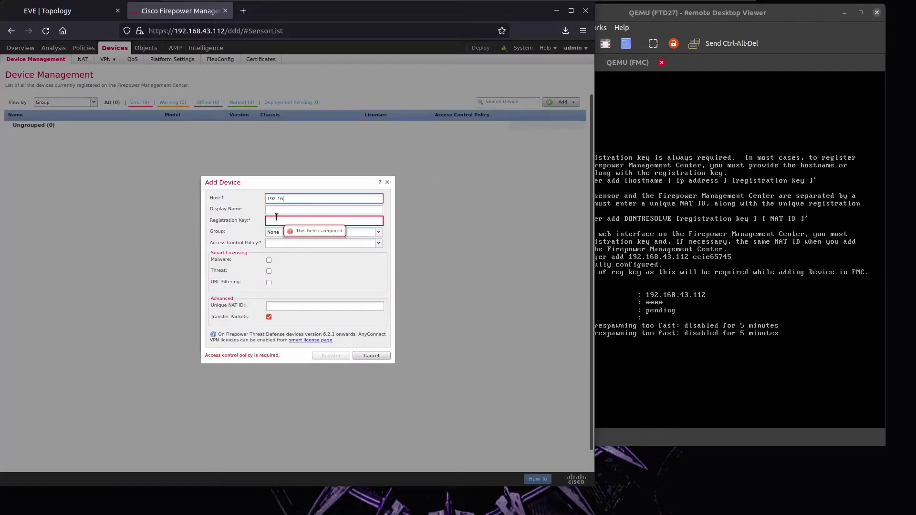
{"action": "type", "text": "8.43.113"}
{"action": "key", "text": "Tab"}
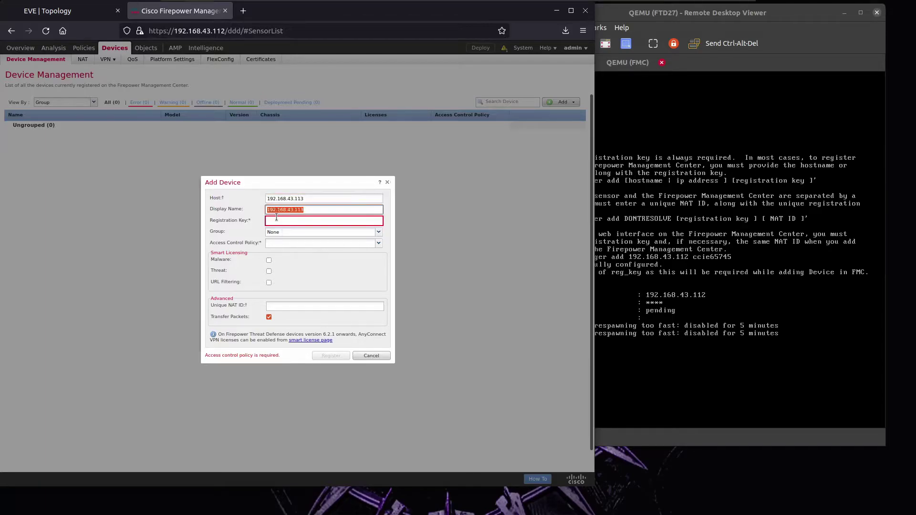
{"action": "type", "text": "FTD1"}
{"action": "left_click", "coordinate": [277, 219]}
{"action": "type", "text": "ccie65745"}
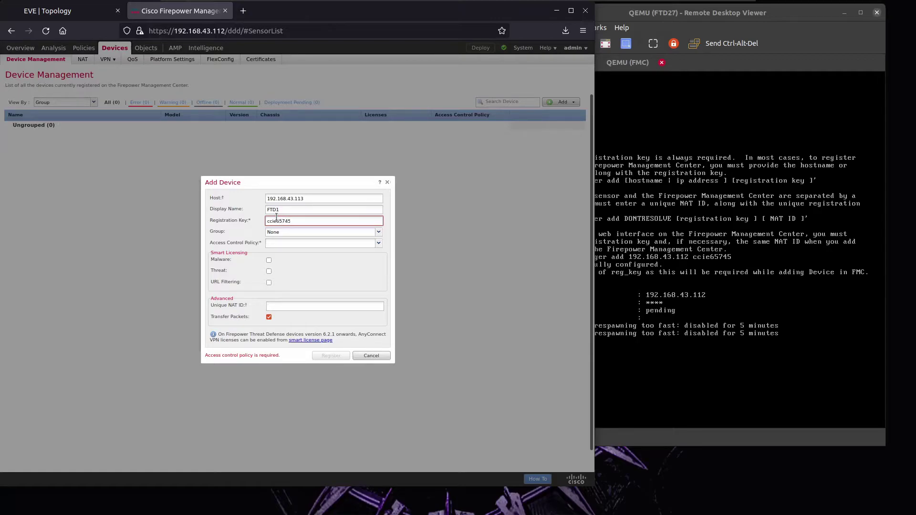
{"action": "left_click", "coordinate": [364, 236]}
{"action": "left_click", "coordinate": [319, 245]}
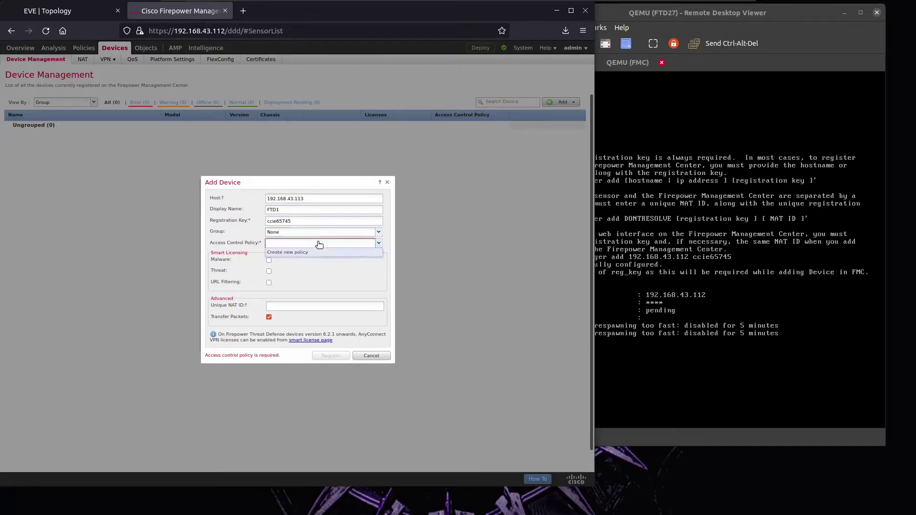
Create a block-all-traffic access control policy named FTD1_POLICY for the new device.
{"action": "left_click", "coordinate": [303, 252]}
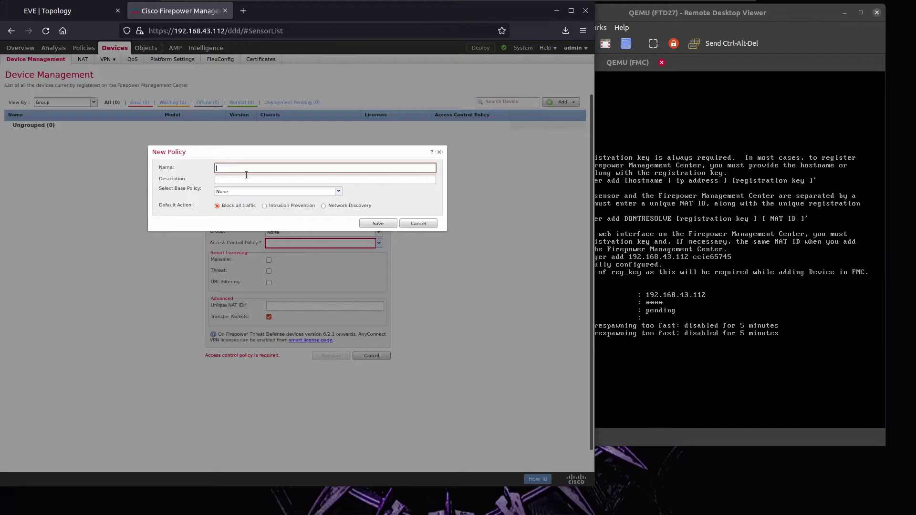
{"action": "type", "text": "FTD1_POLICY"}
{"action": "left_click", "coordinate": [262, 192]}
{"action": "left_click", "coordinate": [239, 202]}
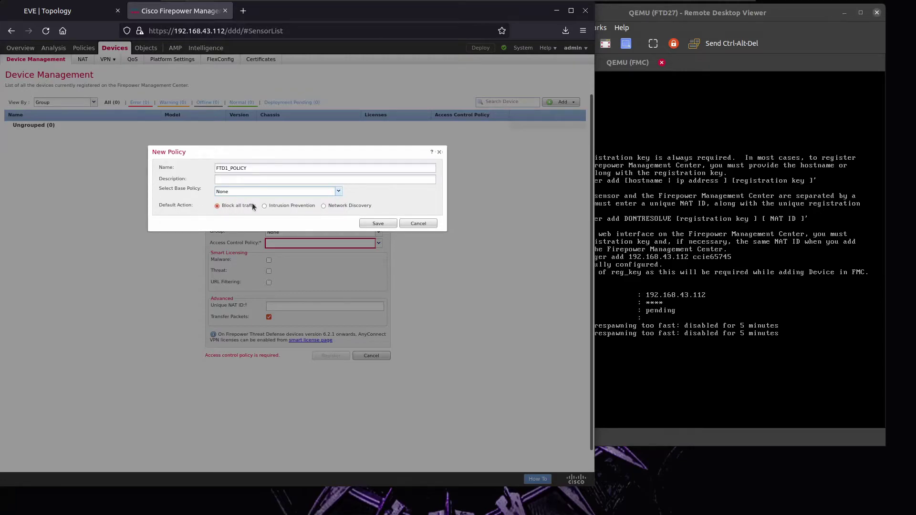
{"action": "left_click", "coordinate": [378, 224]}
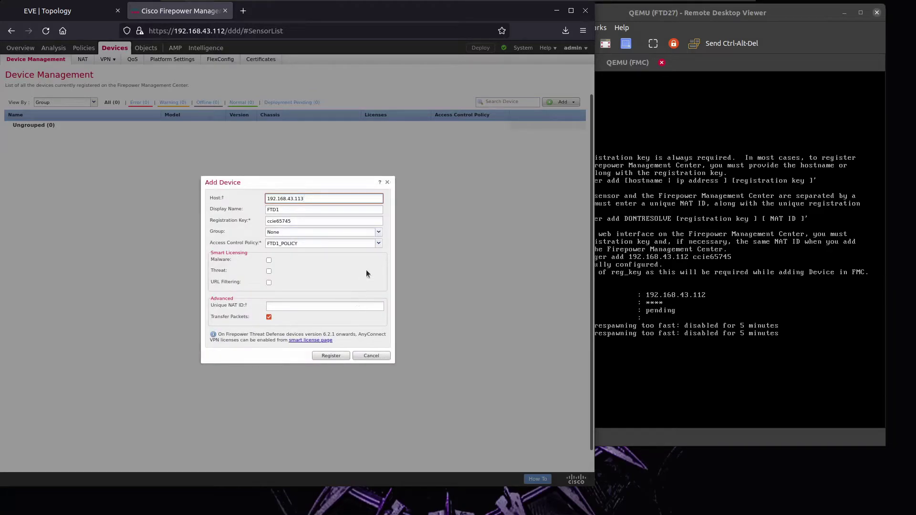
Enable Malware, URL Filtering and Threat licences and register FTD1.
{"action": "left_click", "coordinate": [270, 261]}
{"action": "left_click", "coordinate": [269, 283]}
{"action": "left_click", "coordinate": [269, 271]}
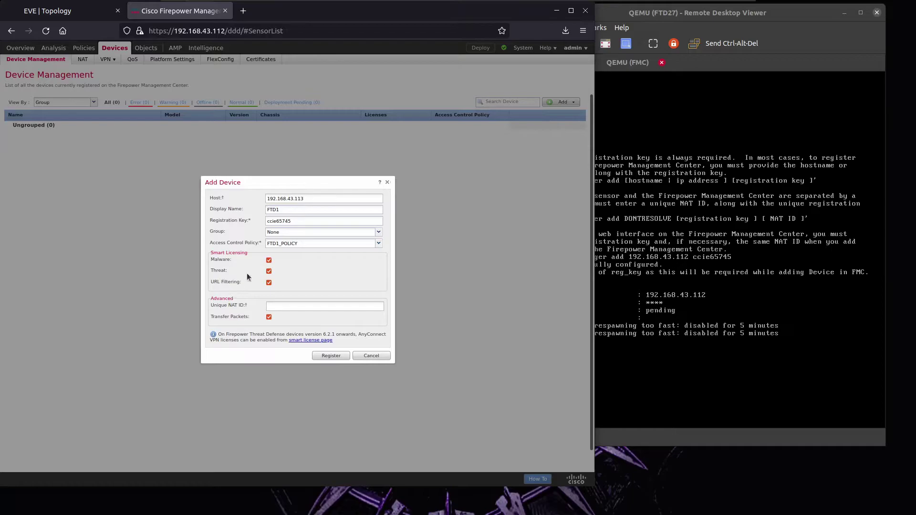
{"action": "left_click", "coordinate": [338, 356]}
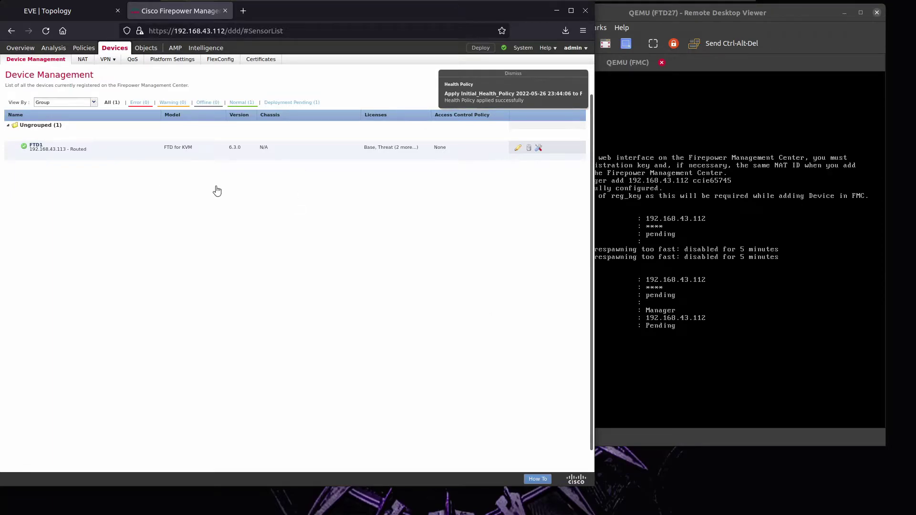
Rerun show managers on the FTD27 console to confirm registration is Completed.
{"action": "left_click", "coordinate": [650, 331]}
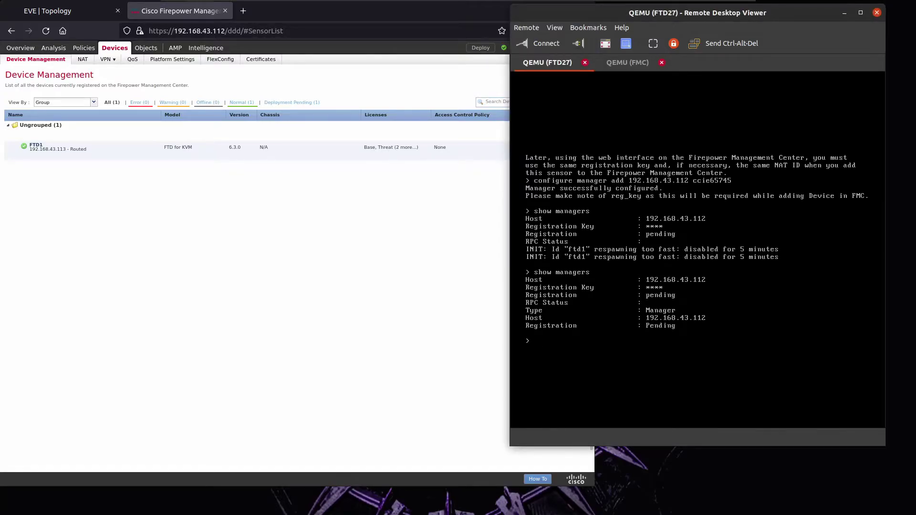
{"action": "key", "text": "Up"}
{"action": "key", "text": "Return"}
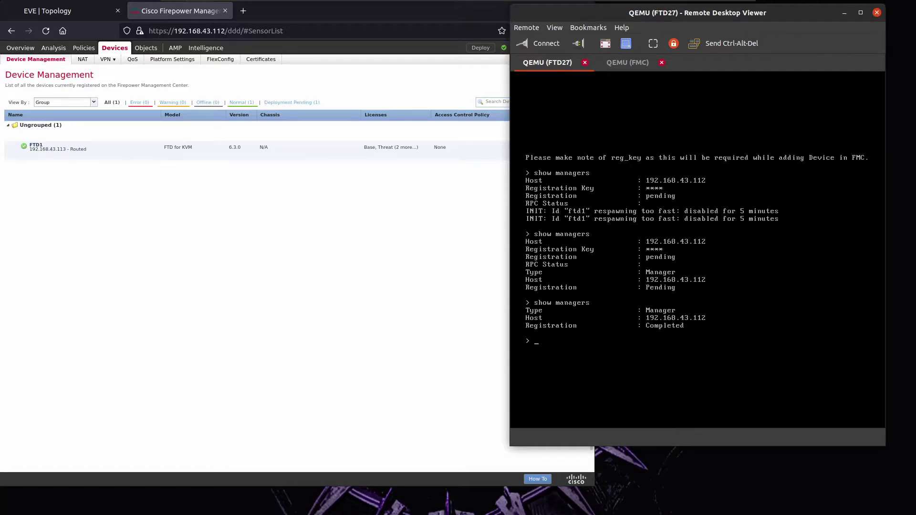
{"action": "left_click", "coordinate": [334, 318]}
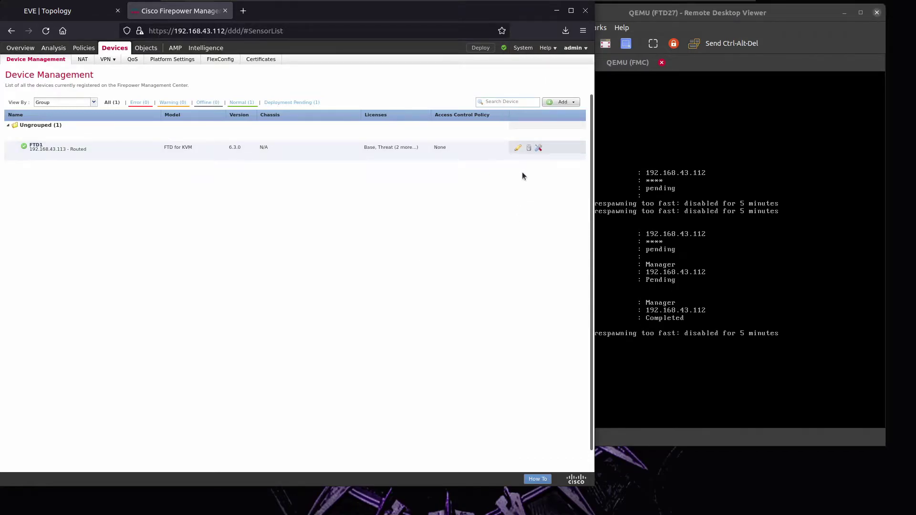
Open FTD1's Interfaces page, glancing at the EVE lab topology along the way.
{"action": "left_click", "coordinate": [518, 148]}
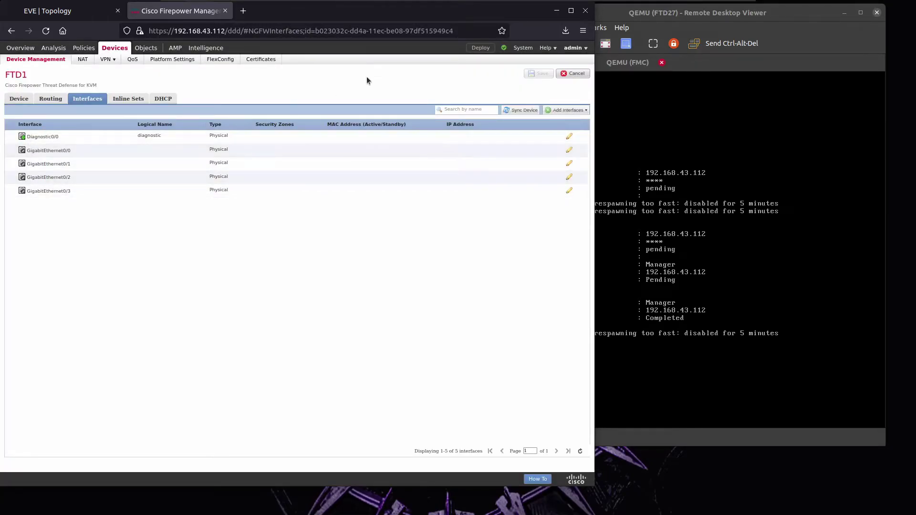
{"action": "left_click_drag", "start_coordinate": [291, 19], "coordinate": [297, 21]}
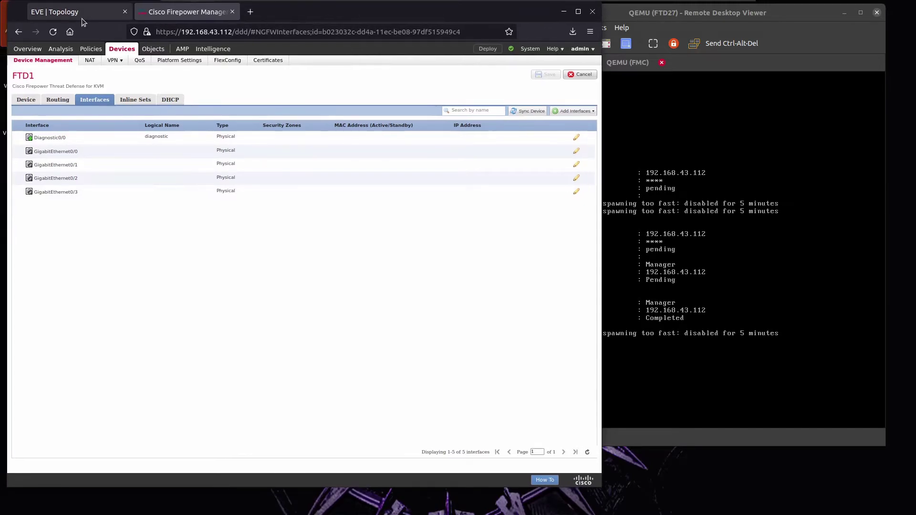
{"action": "left_click", "coordinate": [90, 21]}
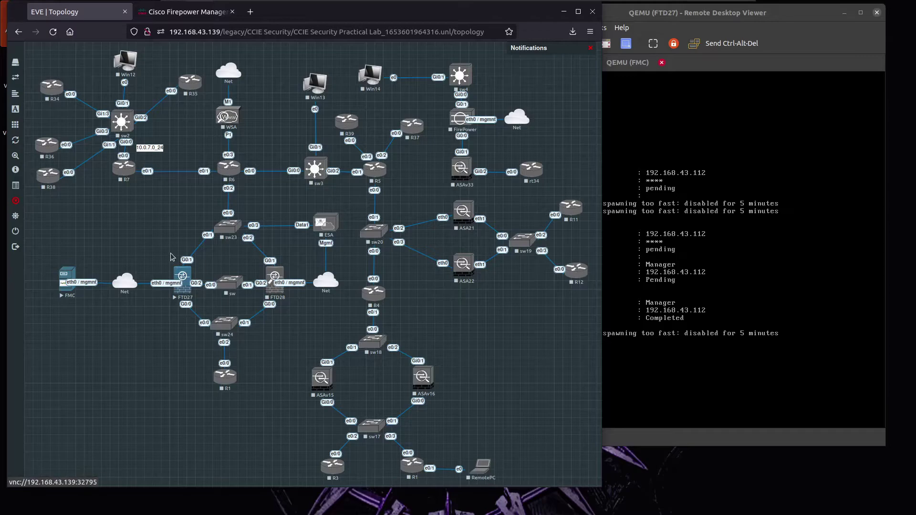
{"action": "left_click", "coordinate": [172, 13]}
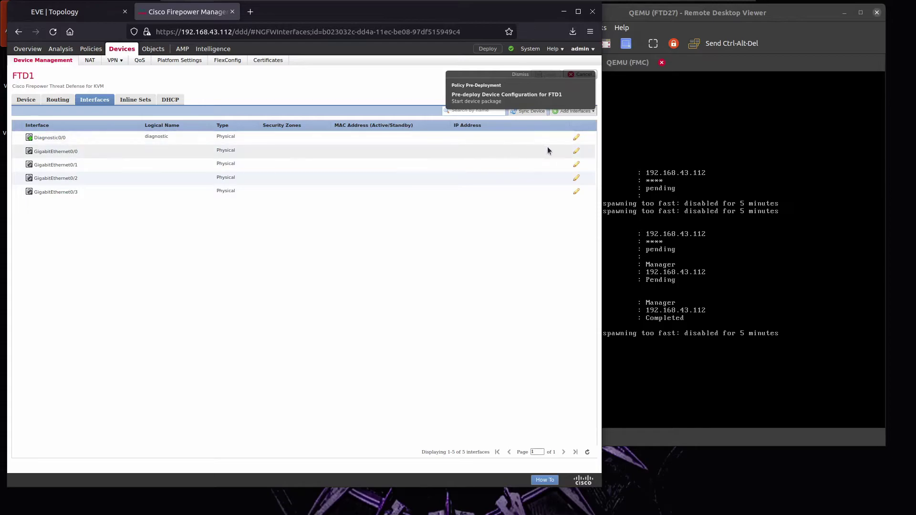
Name GigabitEthernet0/0 'outside', enable it, and place it in new security zone 'out'.
{"action": "left_click", "coordinate": [576, 152]}
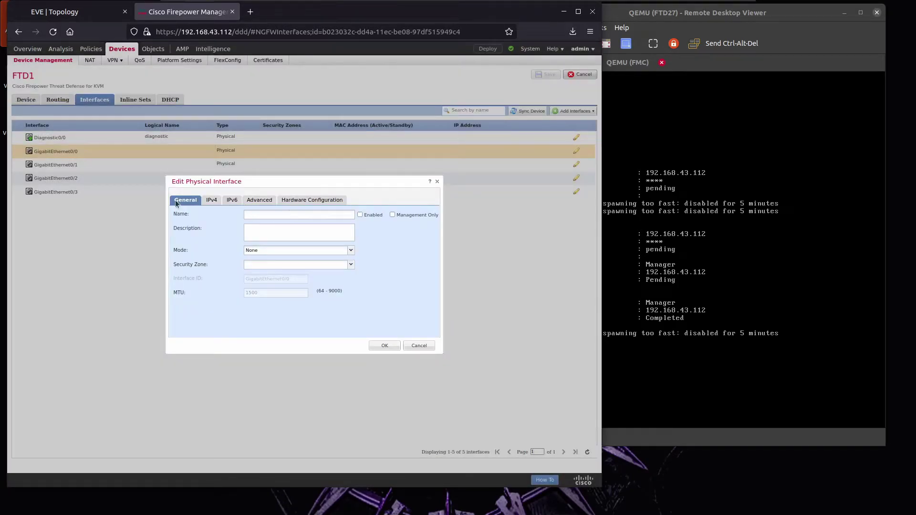
{"action": "left_click", "coordinate": [275, 215]}
{"action": "type", "text": "INS"}
{"action": "key", "text": "BackSpace"}
{"action": "key", "text": "BackSpace"}
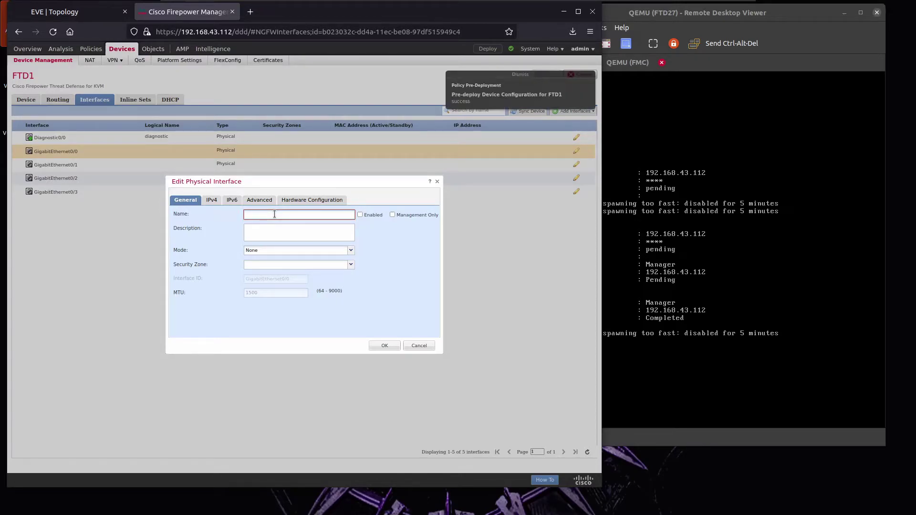
{"action": "type", "text": "outside"}
{"action": "left_click", "coordinate": [360, 214]}
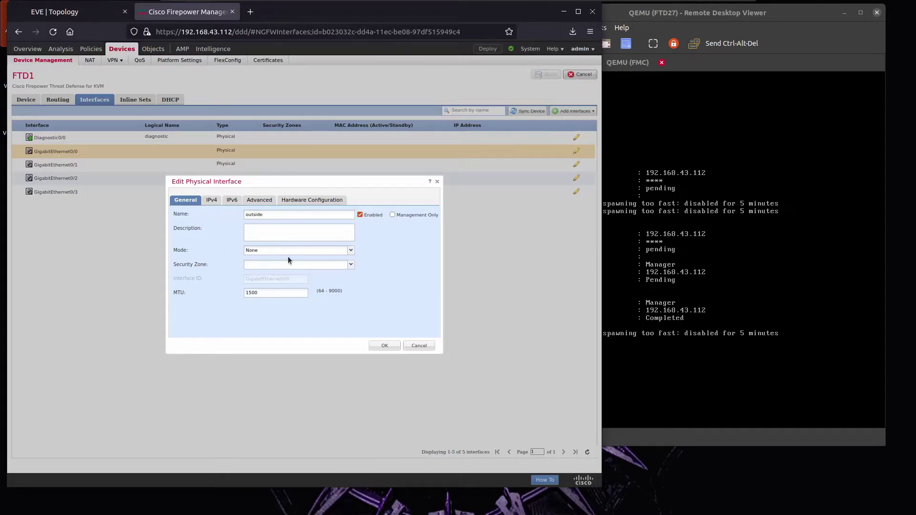
{"action": "left_click", "coordinate": [275, 265]}
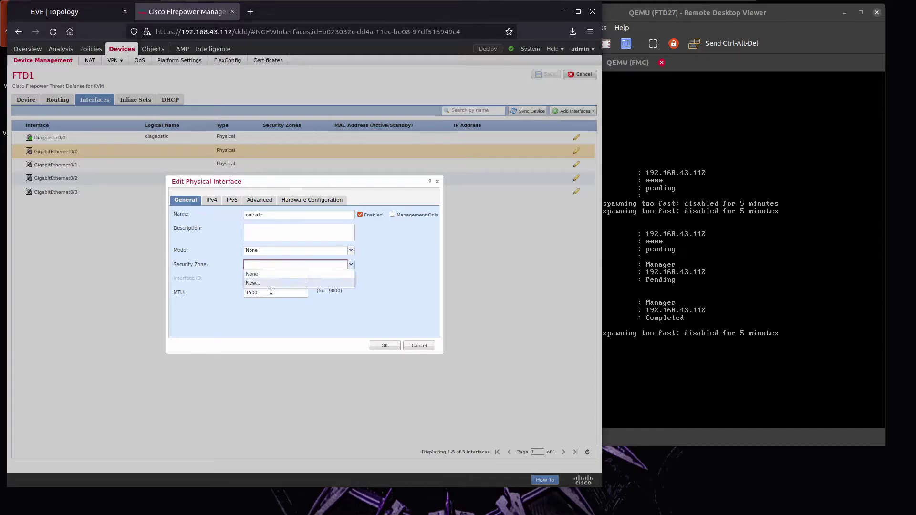
{"action": "left_click", "coordinate": [270, 283]}
{"action": "type", "text": "outs"}
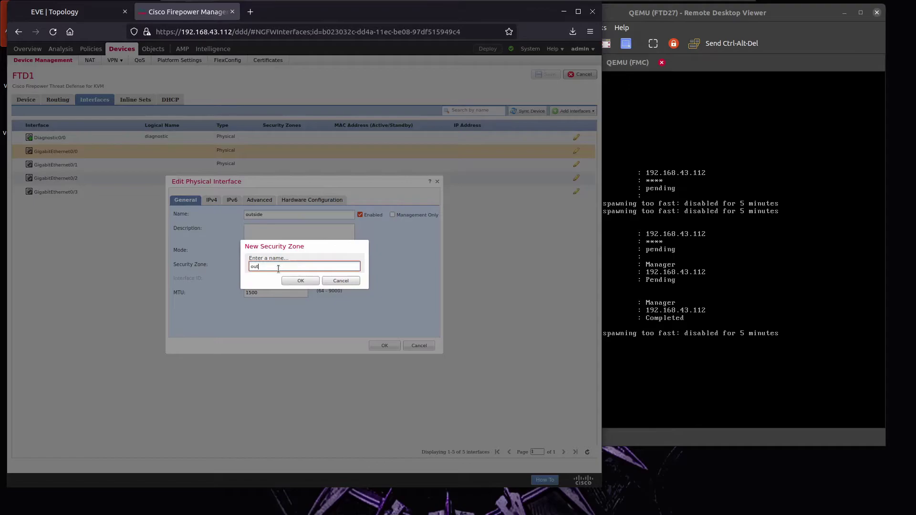
{"action": "left_click", "coordinate": [294, 281]}
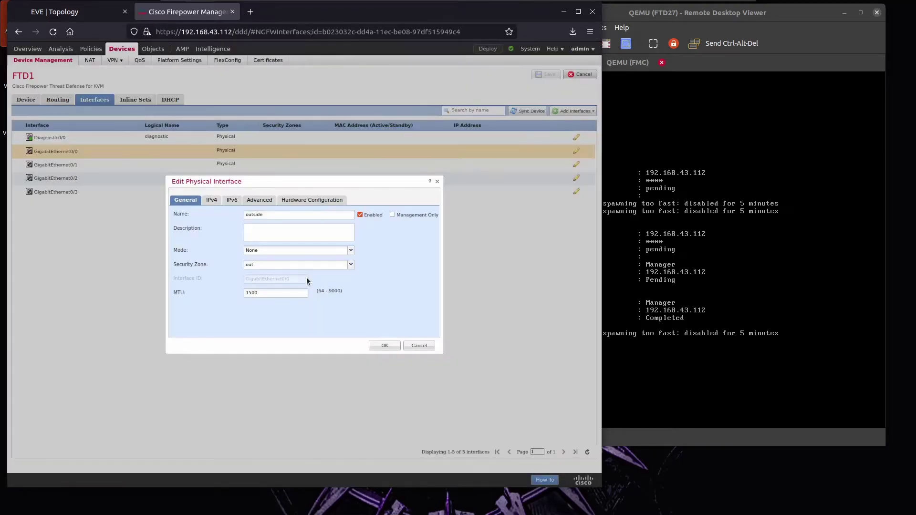
Give GigabitEthernet0/0 static IPv4 192.1.27.27/24 and apply the interface settings.
{"action": "left_click", "coordinate": [212, 200]}
{"action": "left_click", "coordinate": [256, 227]}
{"action": "type", "text": "192.1.27"}
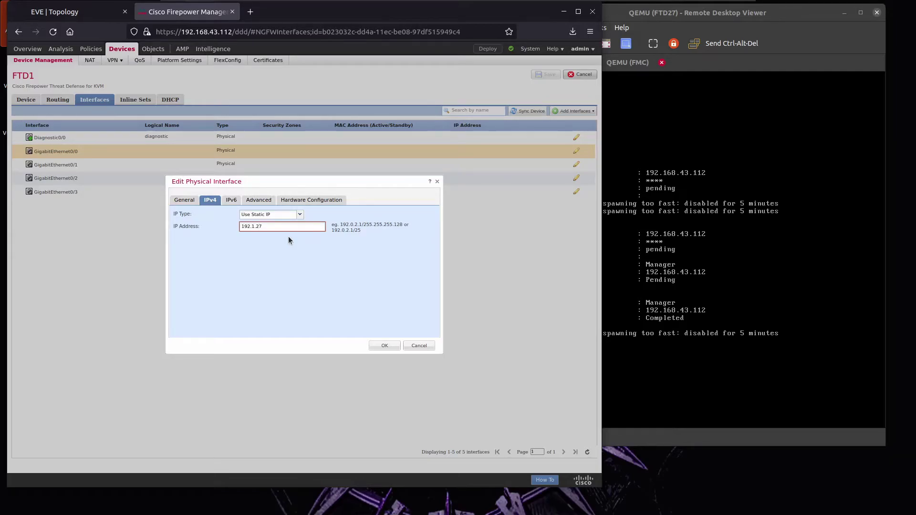
{"action": "key", "text": "BackSpace"}
{"action": "key", "text": "BackSpace"}
{"action": "left_click", "coordinate": [311, 200]}
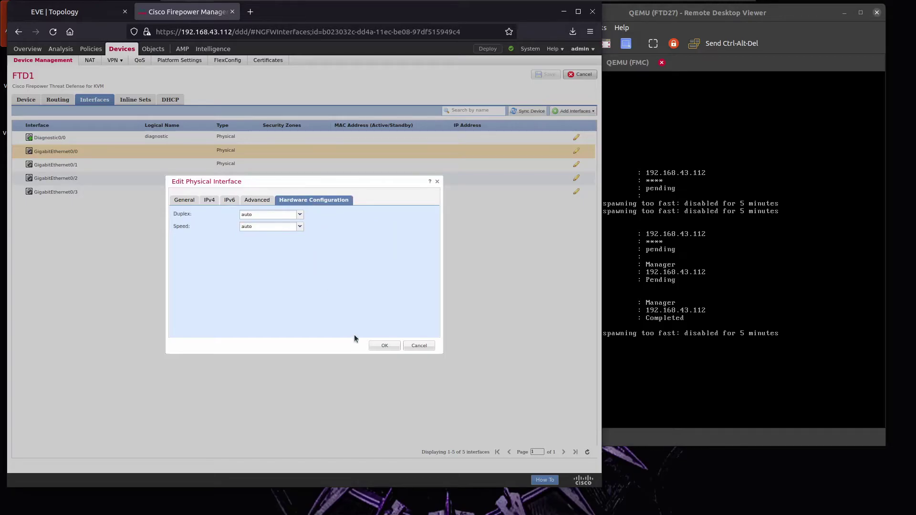
{"action": "left_click", "coordinate": [385, 346]}
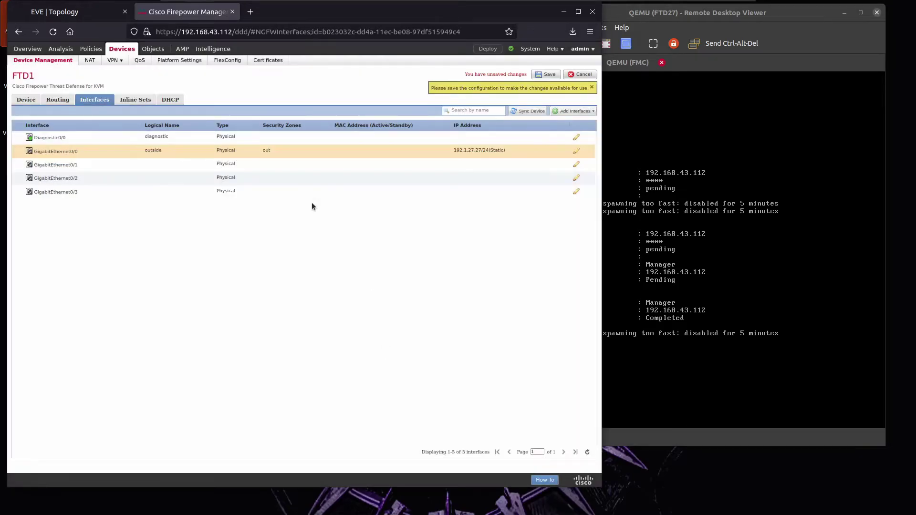
Name GigabitEthernet0/1 'inside', enable it, and place it in new security zone 'in'.
{"action": "left_click", "coordinate": [238, 165]}
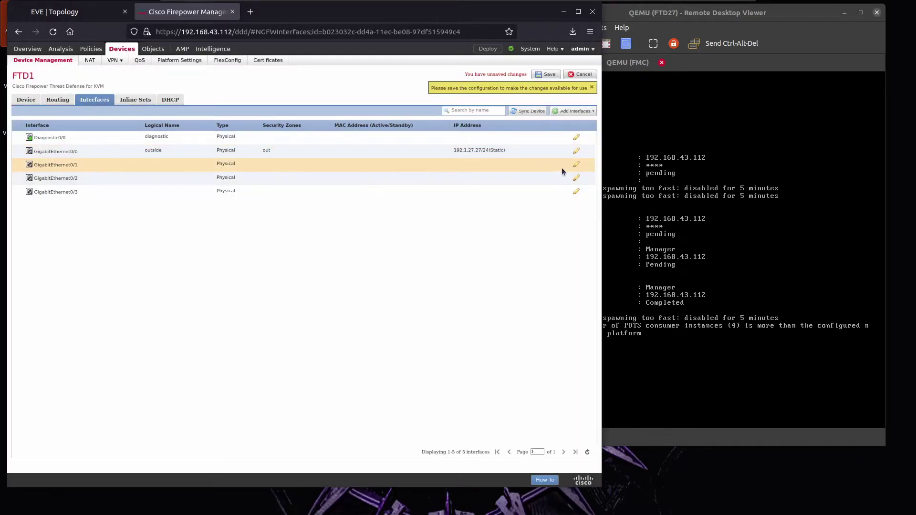
{"action": "left_click", "coordinate": [576, 165]}
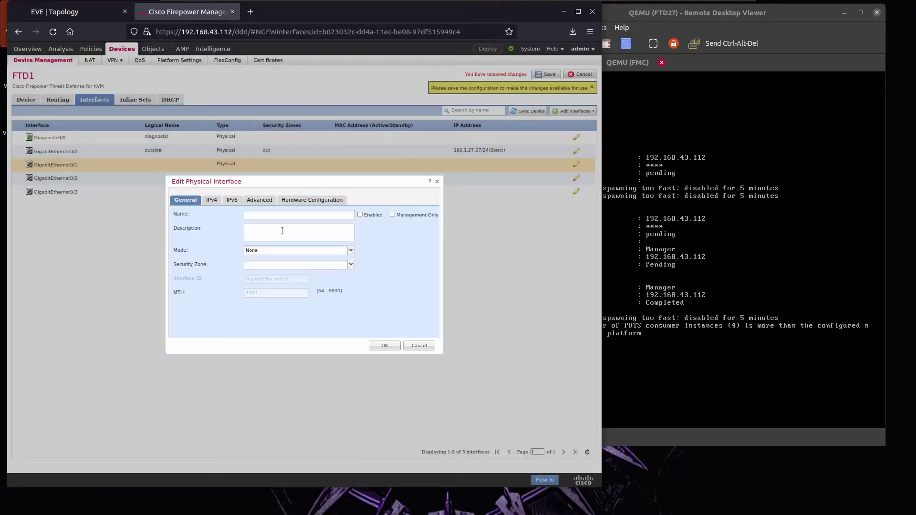
{"action": "left_click", "coordinate": [281, 215]}
{"action": "type", "text": "inside"}
{"action": "left_click", "coordinate": [360, 215]}
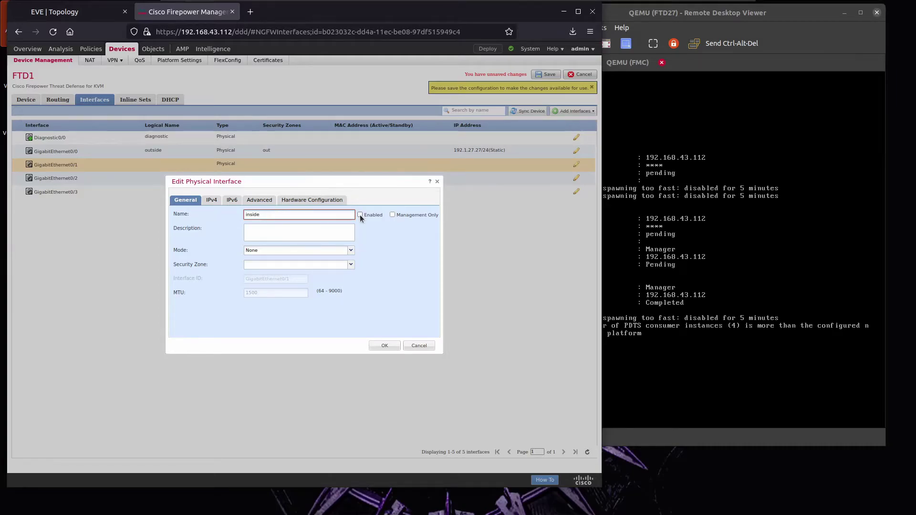
{"action": "left_click", "coordinate": [271, 266]}
{"action": "left_click", "coordinate": [255, 291]}
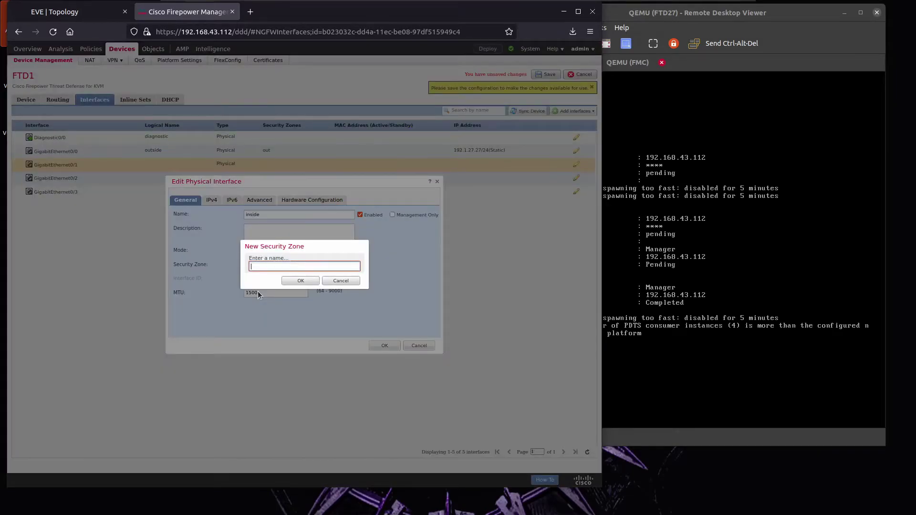
{"action": "left_click", "coordinate": [301, 280]}
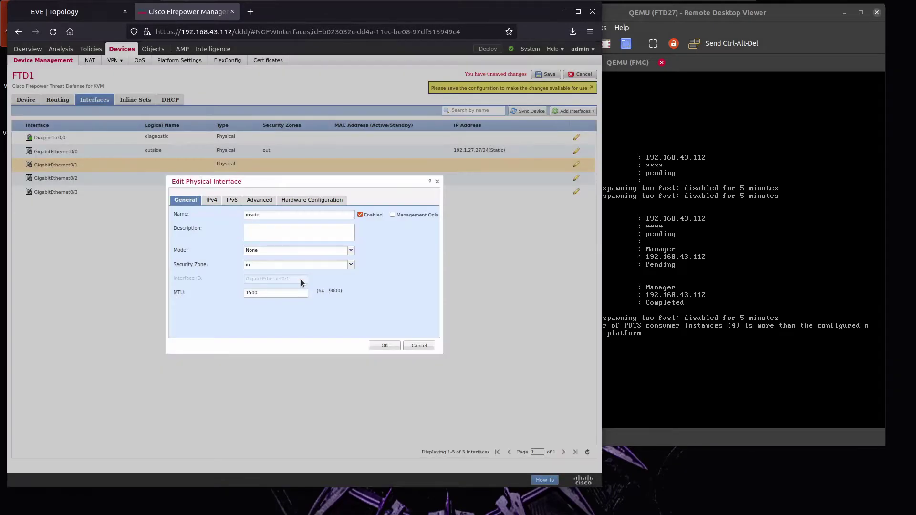
Give GigabitEthernet0/1 static IPv4 10.6.27.27/24 and apply the interface settings.
{"action": "left_click", "coordinate": [211, 201]}
{"action": "left_click", "coordinate": [277, 231]}
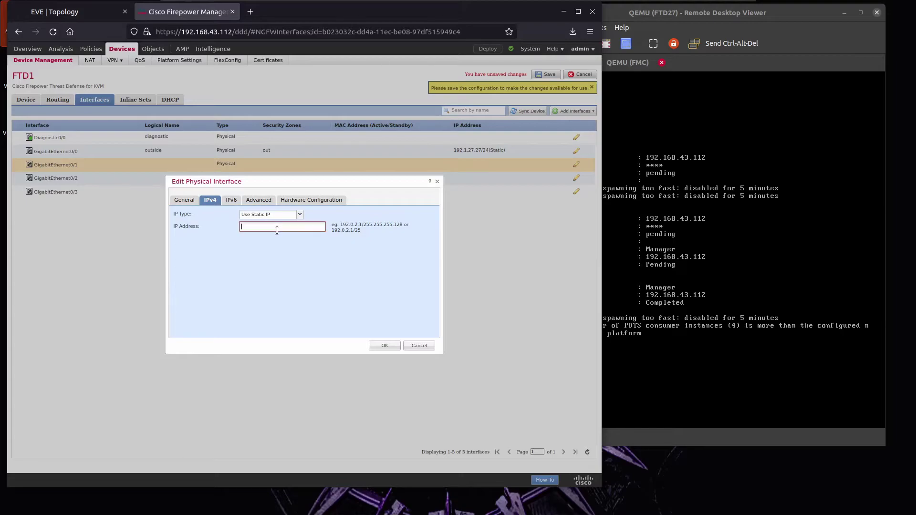
{"action": "left_click", "coordinate": [83, 17]}
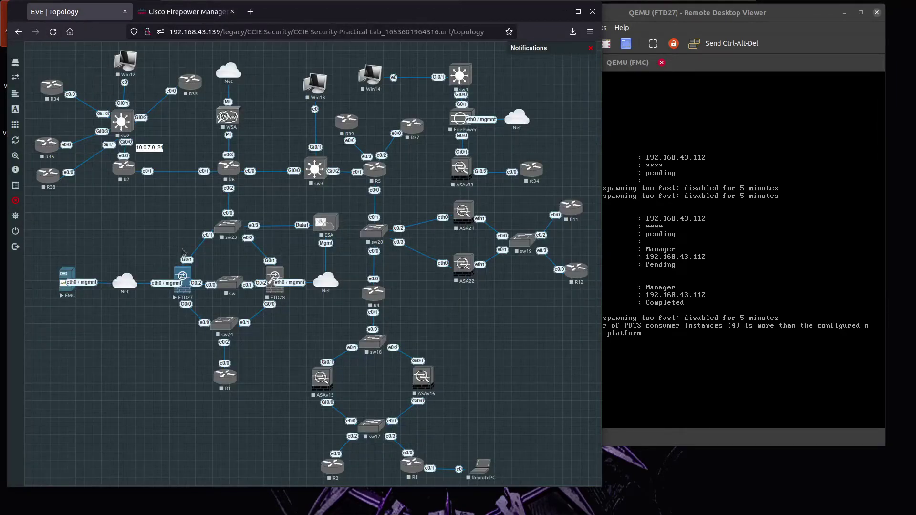
{"action": "left_click", "coordinate": [174, 13]}
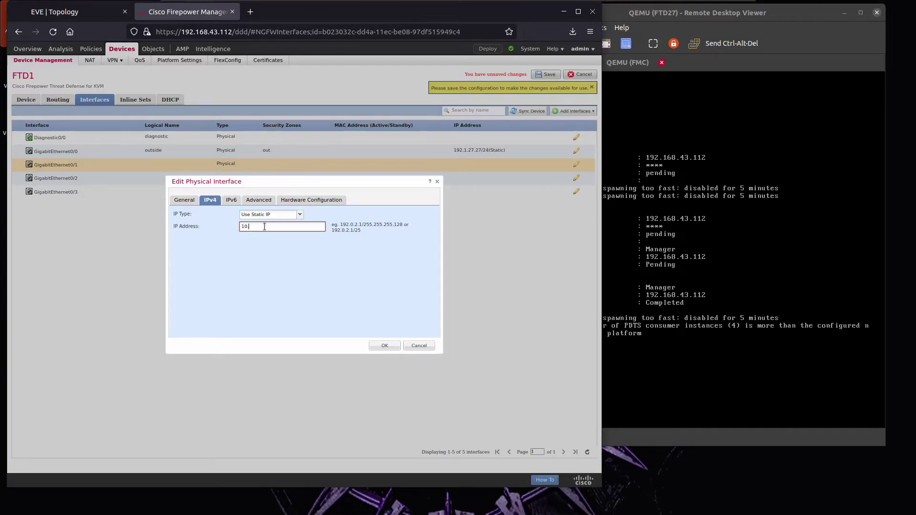
{"action": "type", "text": "10.6.2"}
{"action": "type", "text": "7.2/25"}
{"action": "type", "text": "4"}
{"action": "left_click", "coordinate": [385, 344]}
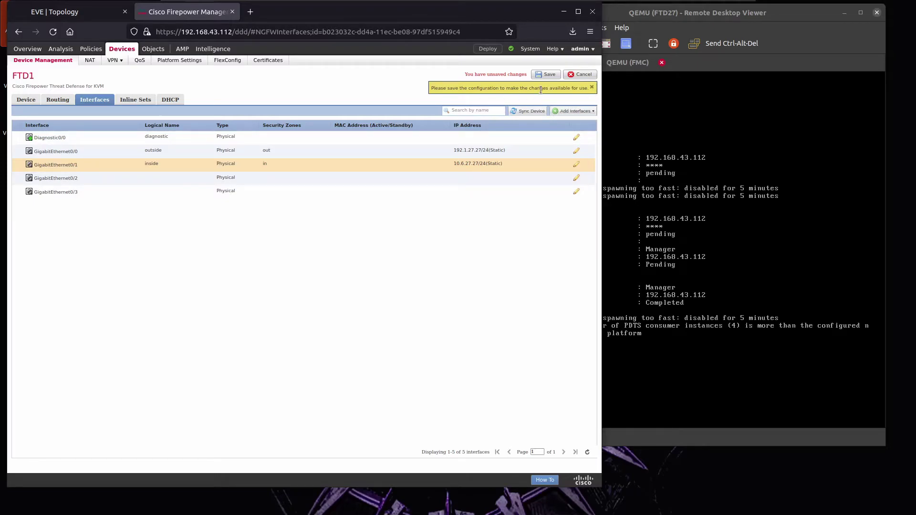
Save FTD1's interface configuration and deploy the pending changes to FTD1.
{"action": "left_click", "coordinate": [592, 87]}
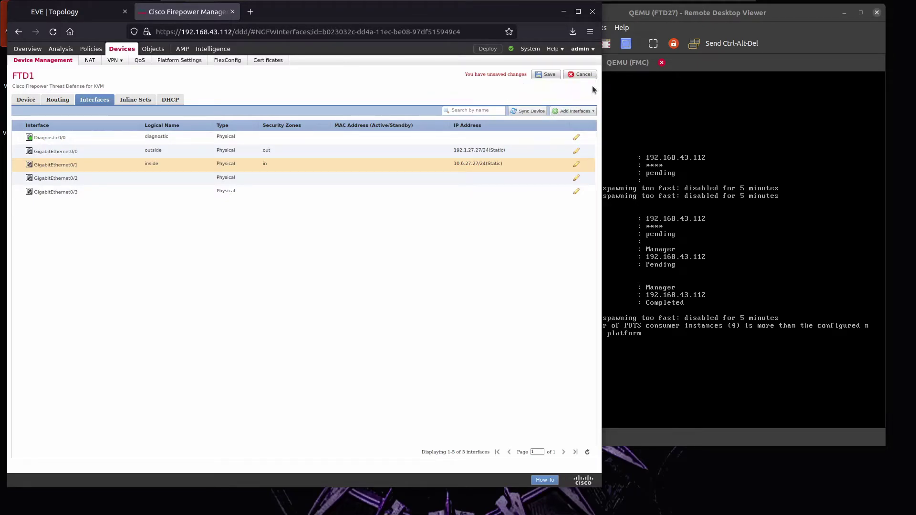
{"action": "left_click", "coordinate": [545, 75]}
{"action": "left_click", "coordinate": [494, 51]}
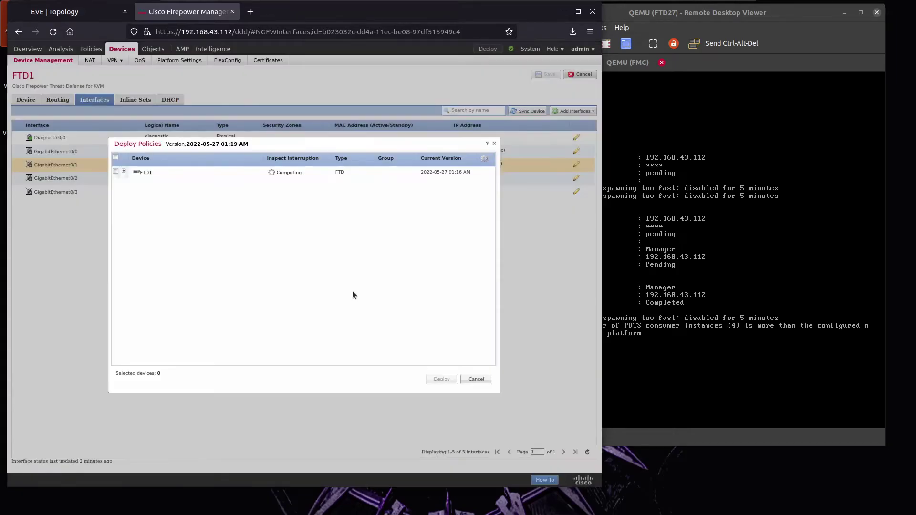
{"action": "left_click", "coordinate": [116, 172]}
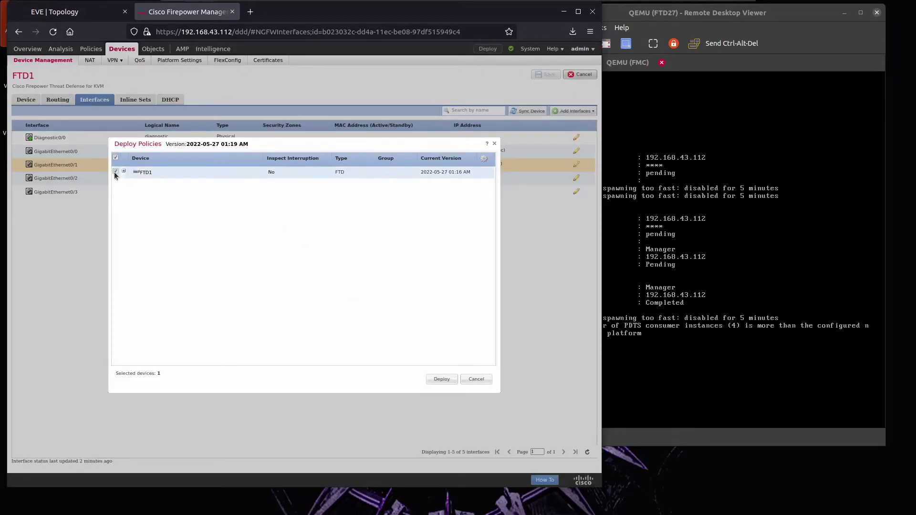
{"action": "left_click", "coordinate": [123, 171]}
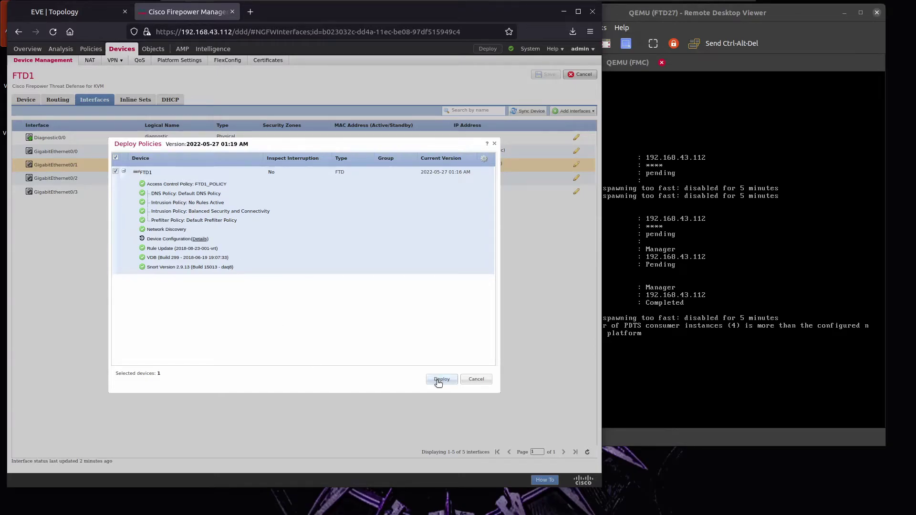
{"action": "left_click", "coordinate": [438, 380]}
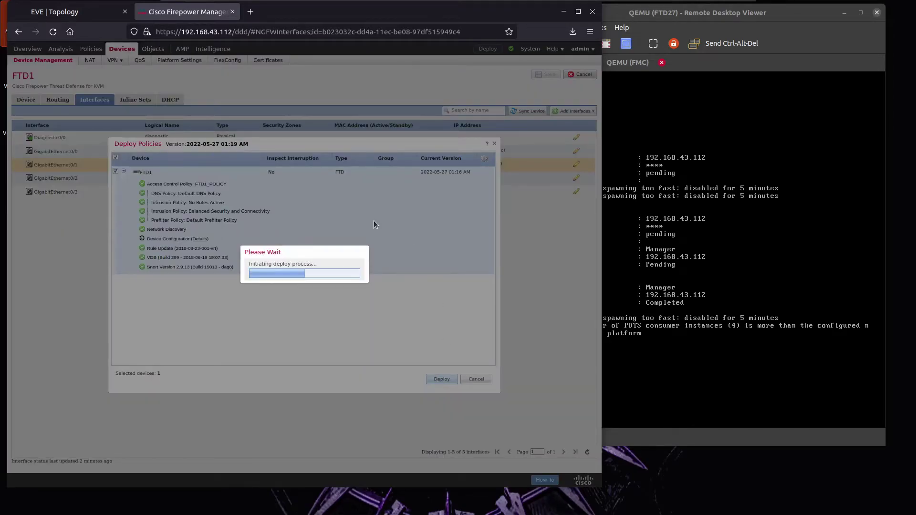
{"action": "left_click", "coordinate": [98, 13]}
Start the sw23 switch and the R6 router in the lab.
{"action": "right_click", "coordinate": [231, 228]}
{"action": "left_click", "coordinate": [270, 252]}
{"action": "right_click", "coordinate": [227, 172]}
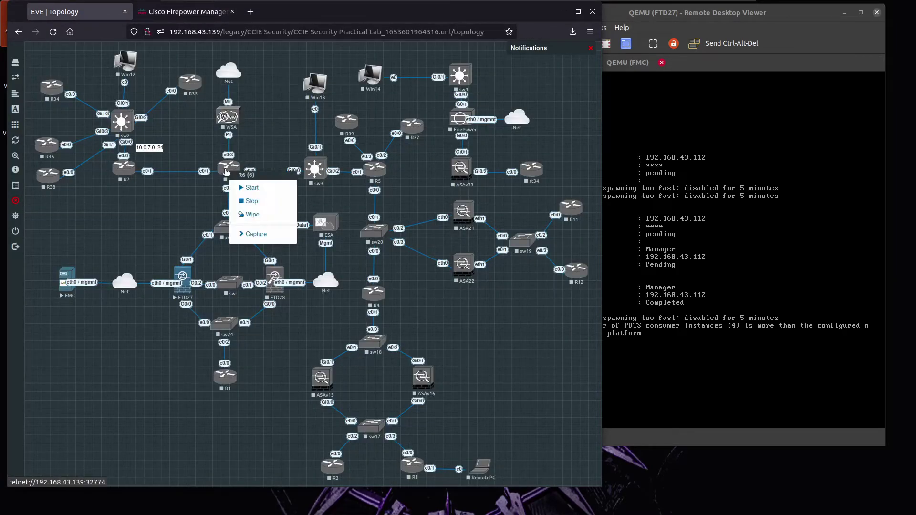
{"action": "right_click", "coordinate": [234, 171]}
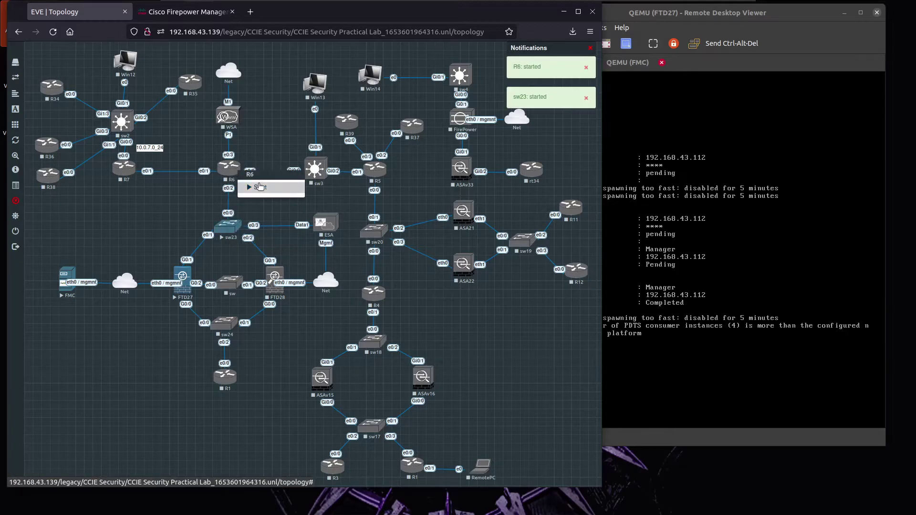
{"action": "left_click", "coordinate": [260, 187]}
Open R6's console and place it beside the FTD27 console.
{"action": "left_click", "coordinate": [232, 167]}
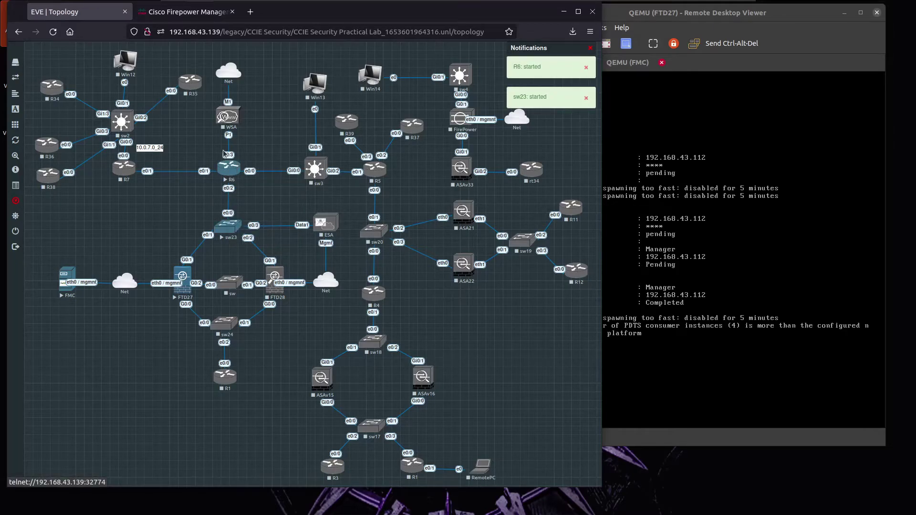
{"action": "left_click_drag", "start_coordinate": [205, 11], "coordinate": [646, 102]}
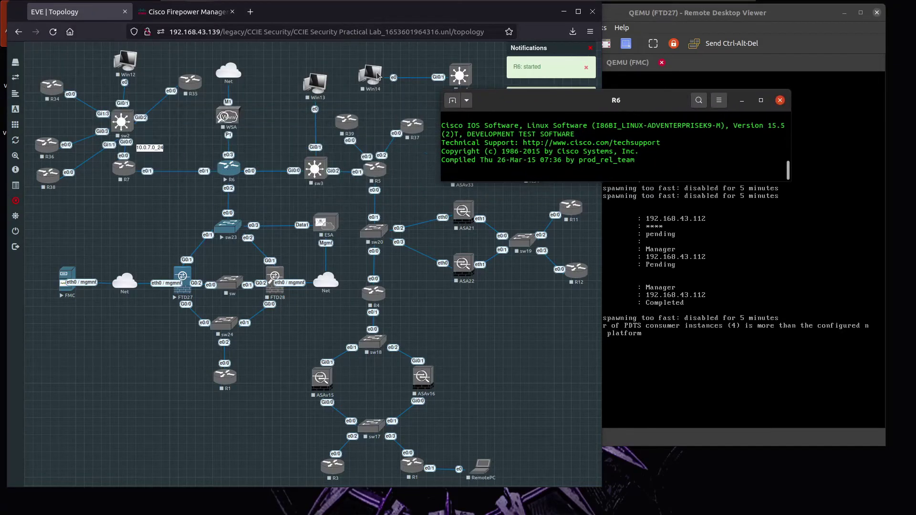
{"action": "left_click", "coordinate": [186, 12]}
{"action": "left_click", "coordinate": [628, 128]}
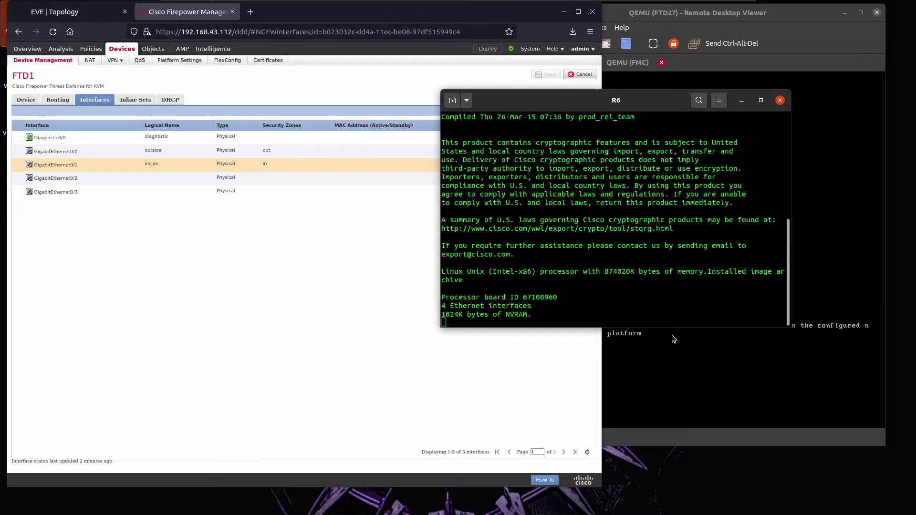
{"action": "left_click_drag", "start_coordinate": [613, 106], "coordinate": [630, 195]}
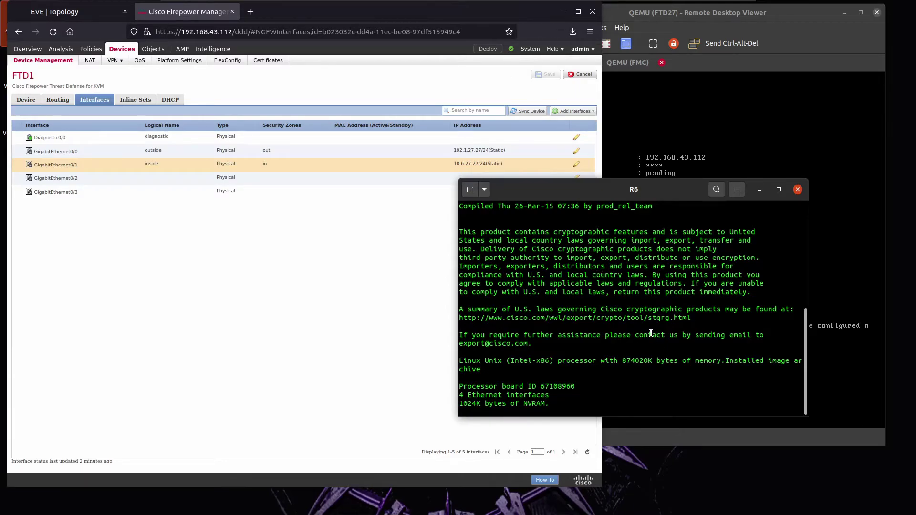
{"action": "left_click", "coordinate": [722, 149]}
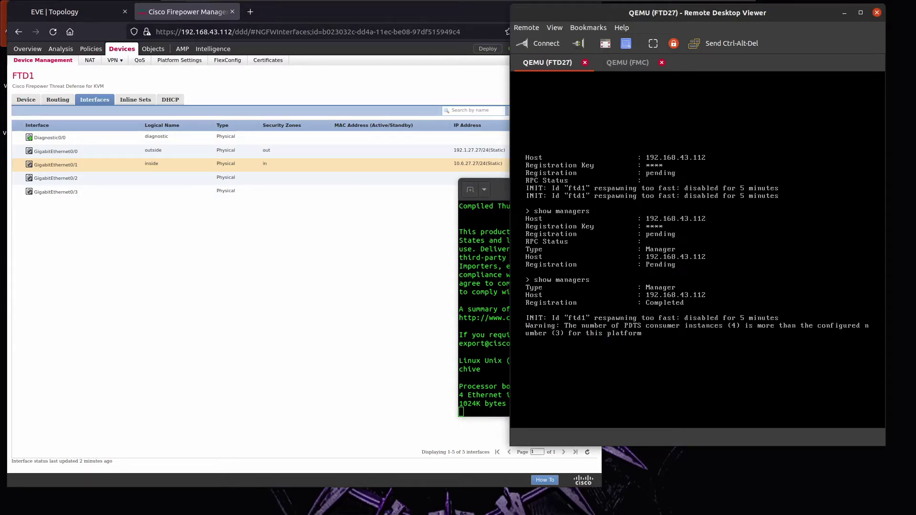
Enter 'system support diagnostic-cli' on FTD27, enable, and run 'show int ip bri'.
{"action": "key", "text": "Return"}
{"action": "key", "text": "Return"}
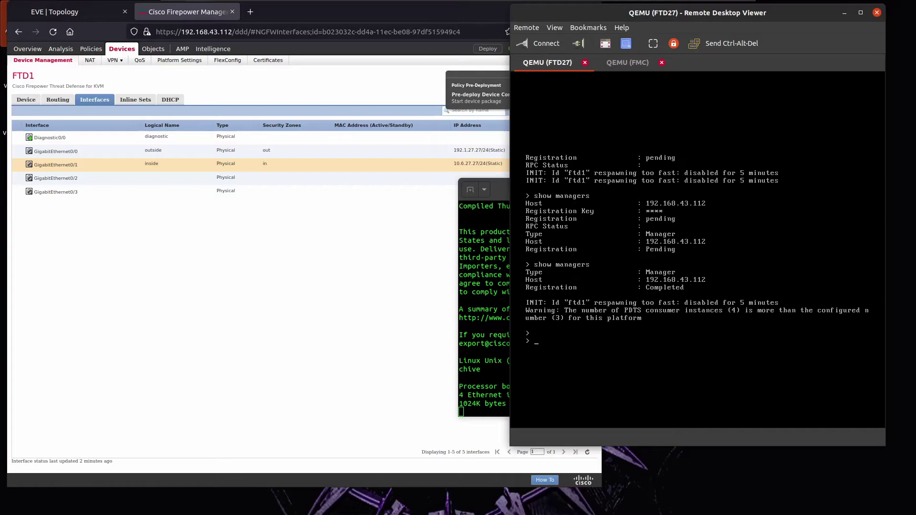
{"action": "type", "text": "su"}
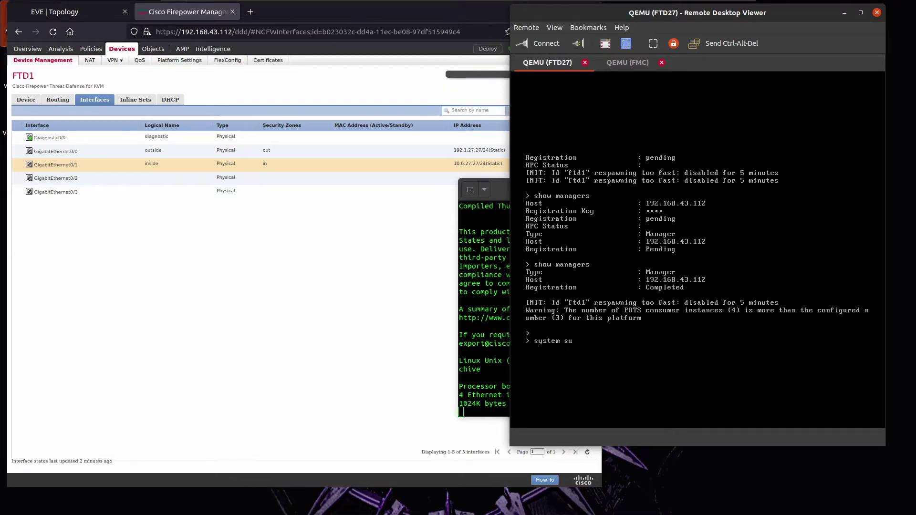
{"action": "type", "text": "pport dia"}
{"action": "key", "text": "Tab"}
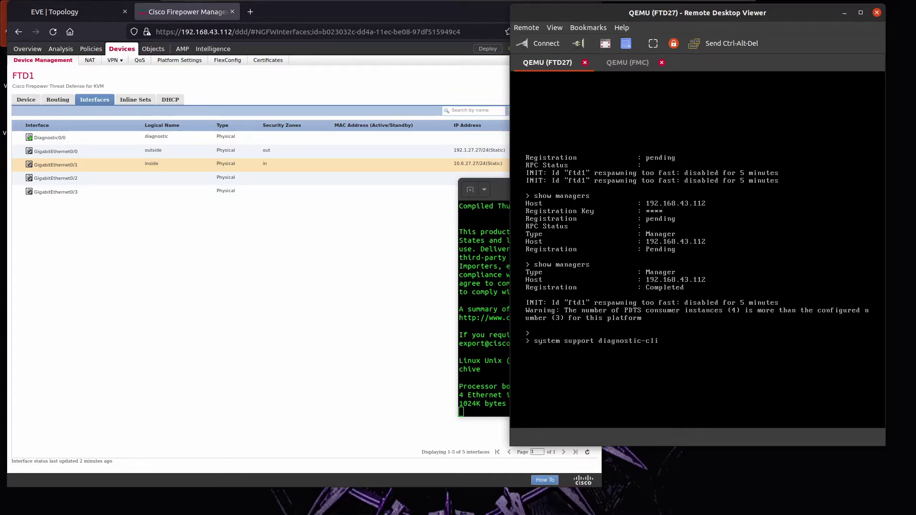
{"action": "key", "text": "Return"}
{"action": "type", "text": "en"}
{"action": "key", "text": "Return"}
{"action": "key", "text": "Return"}
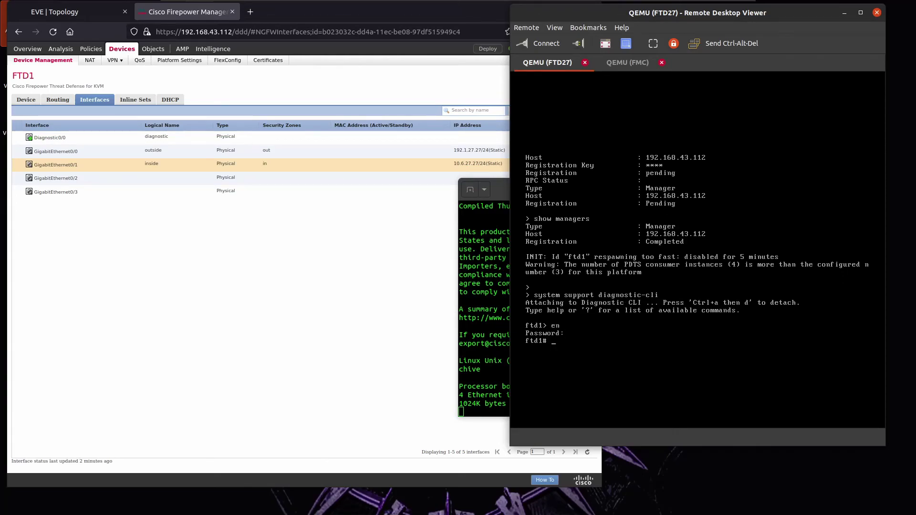
{"action": "type", "text": "show int ip bri"}
{"action": "key", "text": "Return"}
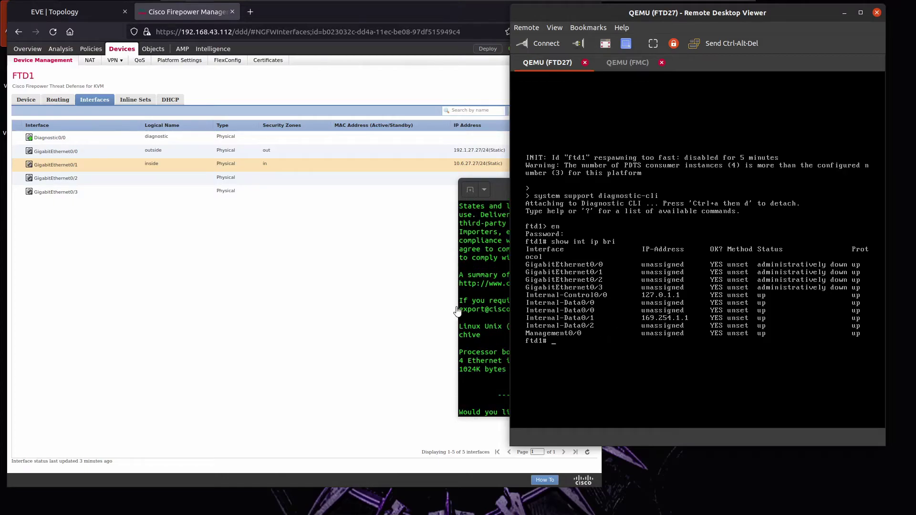
Decline R6's initial setup dialog with 'no' and re-run FTD1's interface summary.
{"action": "left_click", "coordinate": [478, 319]}
{"action": "type", "text": "no"}
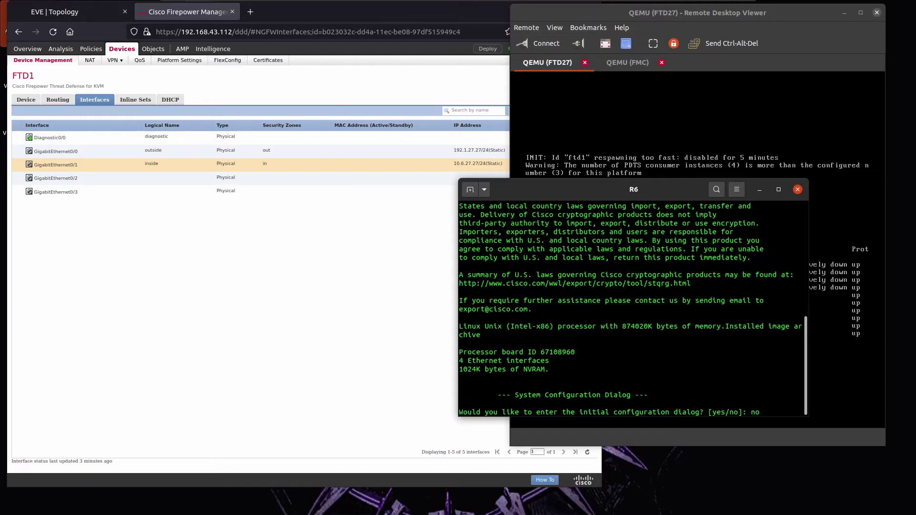
{"action": "left_click_drag", "start_coordinate": [622, 187], "coordinate": [323, 207]}
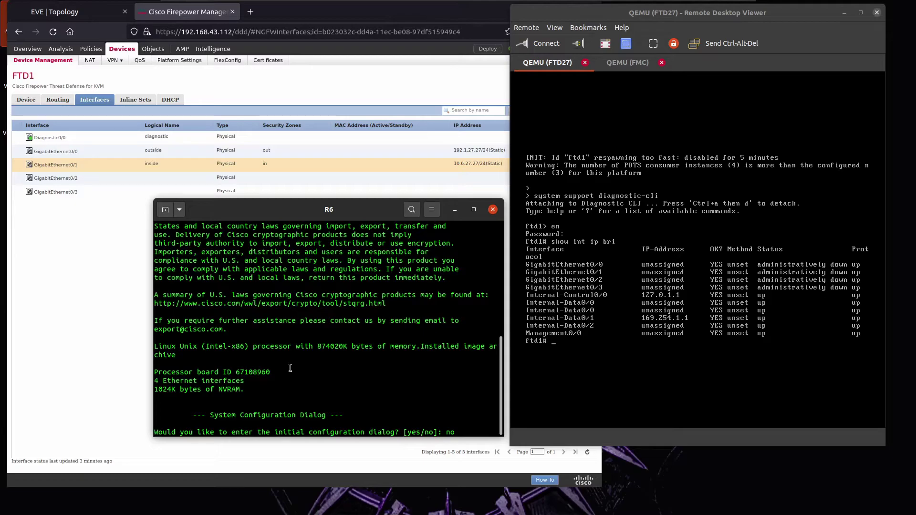
{"action": "left_click", "coordinate": [597, 329]}
{"action": "key", "text": "Up"}
{"action": "key", "text": "Return"}
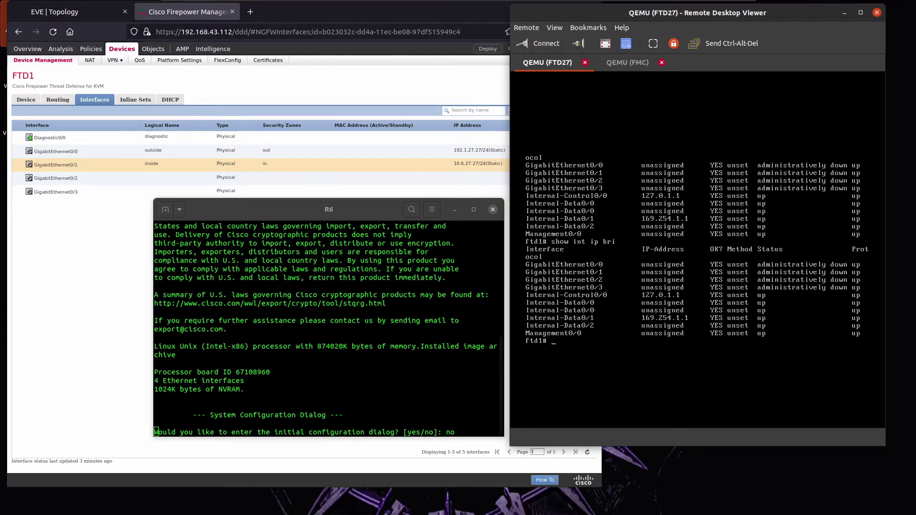
Give R6's Ethernet0/0 address 10.6.27.6 255.255.255.0 and bring it up.
{"action": "left_click", "coordinate": [420, 356]}
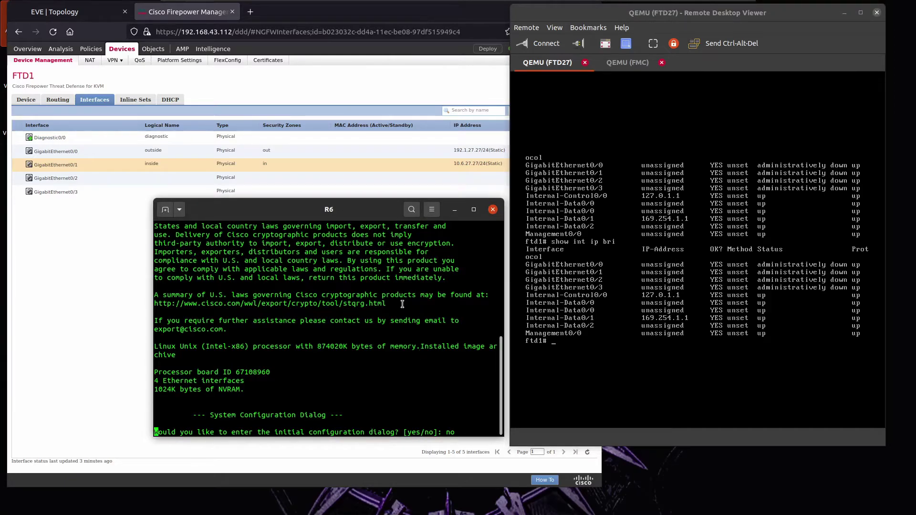
{"action": "type", "text": "en"}
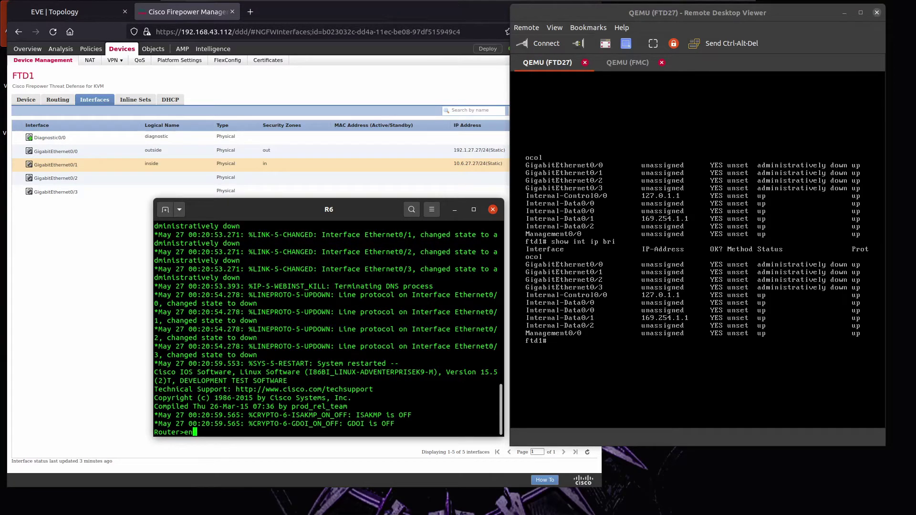
{"action": "key", "text": "Return"}
{"action": "type", "text": "conf t"}
{"action": "key", "text": "Return"}
{"action": "type", "text": "int e0/0"}
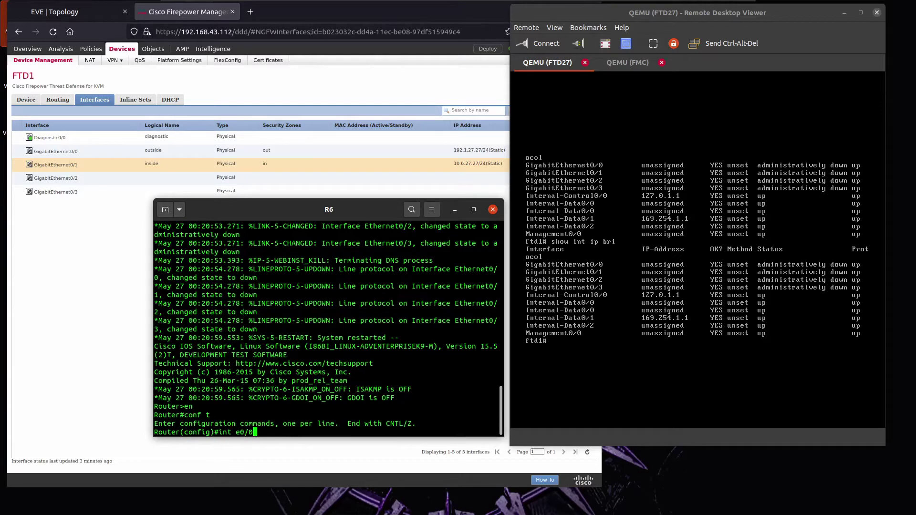
{"action": "key", "text": "Return"}
{"action": "type", "text": "ip add 10."}
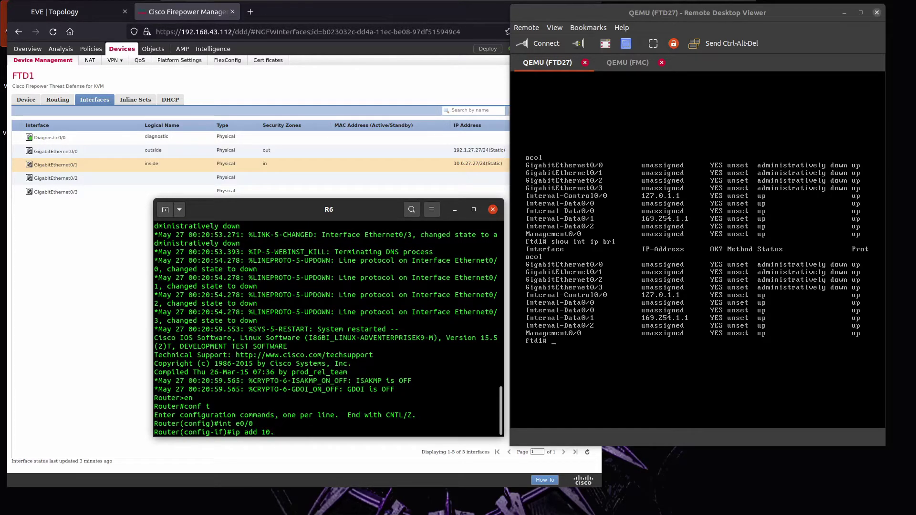
{"action": "type", "text": "6.27.6 255.255.255.0"}
{"action": "key", "text": "Return"}
{"action": "type", "text": "no sh"}
{"action": "key", "text": "Return"}
Set R6's hostname to r6 and save the configuration with 'do wr'.
{"action": "type", "text": "ip ospf 1"}
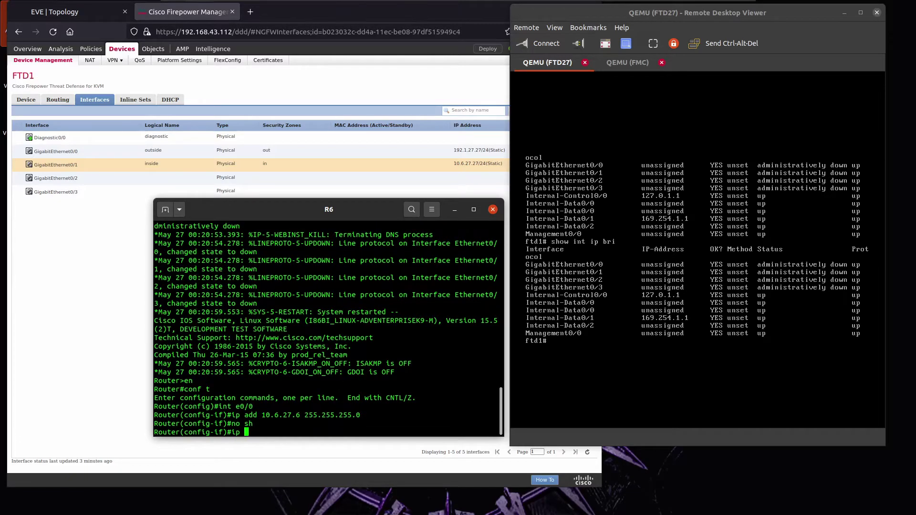
{"action": "key", "text": "BackSpace"}
{"action": "key", "text": "BackSpace"}
{"action": "key", "text": "BackSpace"}
{"action": "key", "text": "BackSpace"}
{"action": "key", "text": "BackSpace"}
{"action": "key", "text": "BackSpace"}
{"action": "key", "text": "BackSpace"}
{"action": "key", "text": "BackSpace"}
{"action": "key", "text": "BackSpace"}
{"action": "type", "text": "host r6"}
{"action": "key", "text": "Return"}
{"action": "type", "text": "do wr"}
{"action": "key", "text": "Return"}
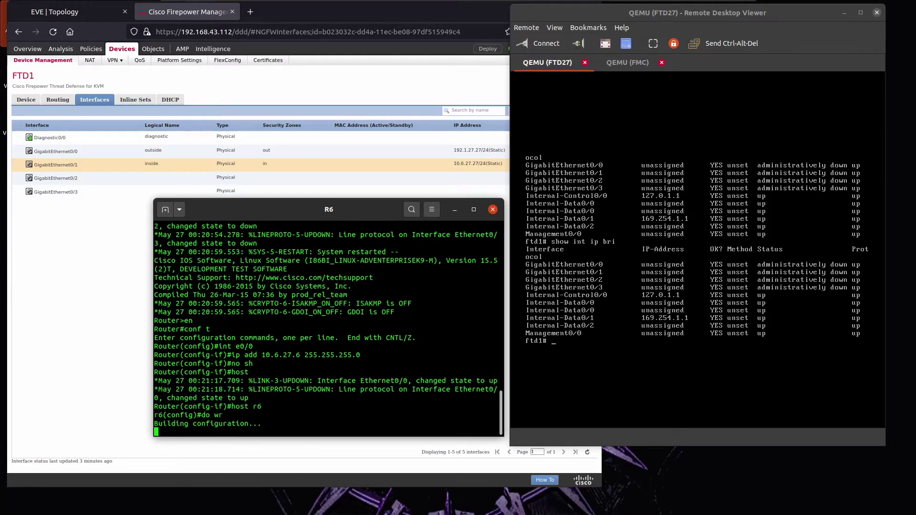
{"action": "key", "text": "Return"}
{"action": "key", "text": "Return"}
{"action": "key", "text": "Return"}
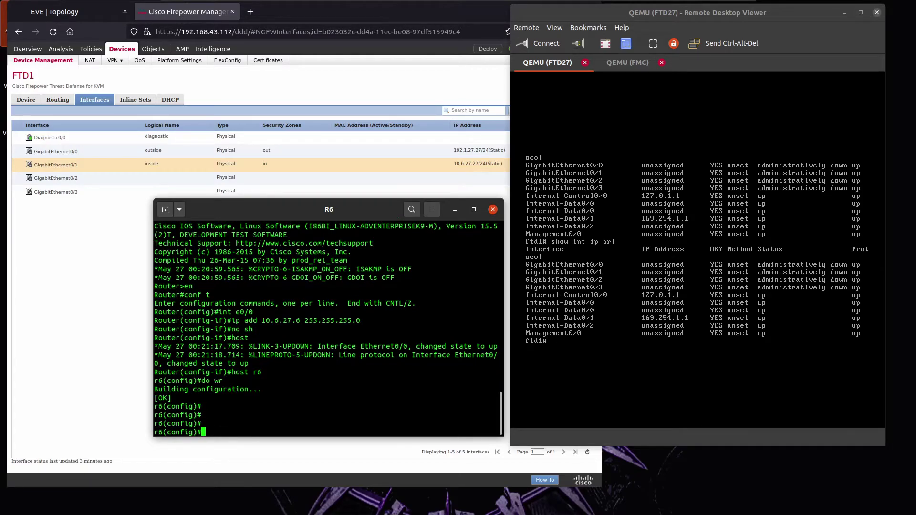
Recheck FTD1's interface addresses, then ping 10.6.27.6 and 10.6.27.27 from R6.
{"action": "key", "text": "alt+Tab"}
{"action": "key", "text": "Up"}
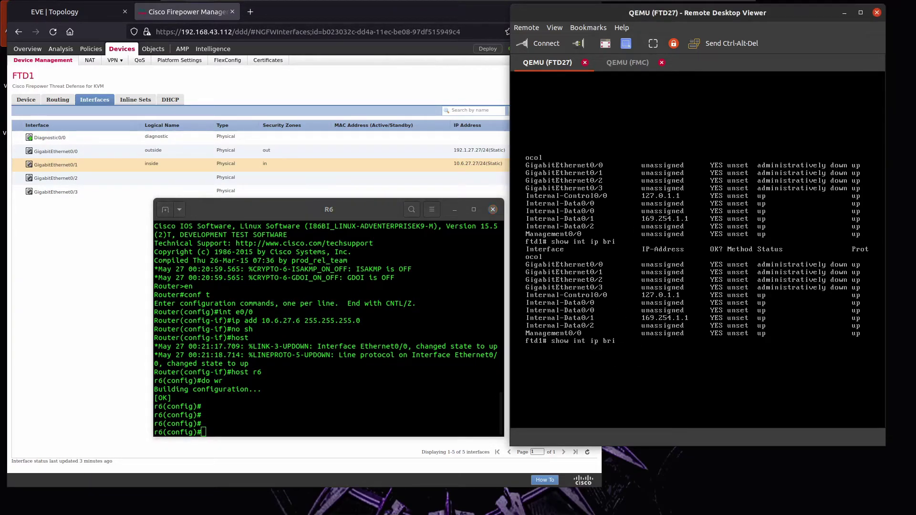
{"action": "key", "text": "Return"}
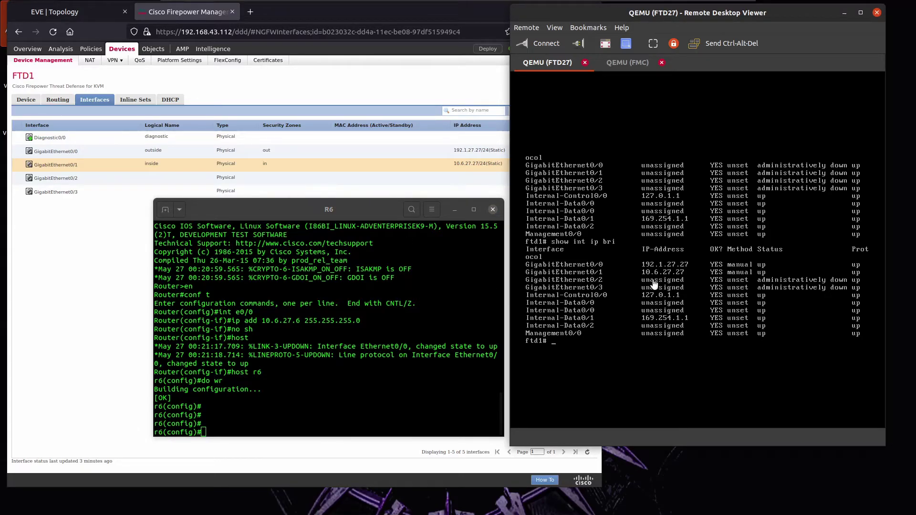
{"action": "left_click", "coordinate": [298, 321]}
{"action": "type", "text": "do ping 10.6.27.6"}
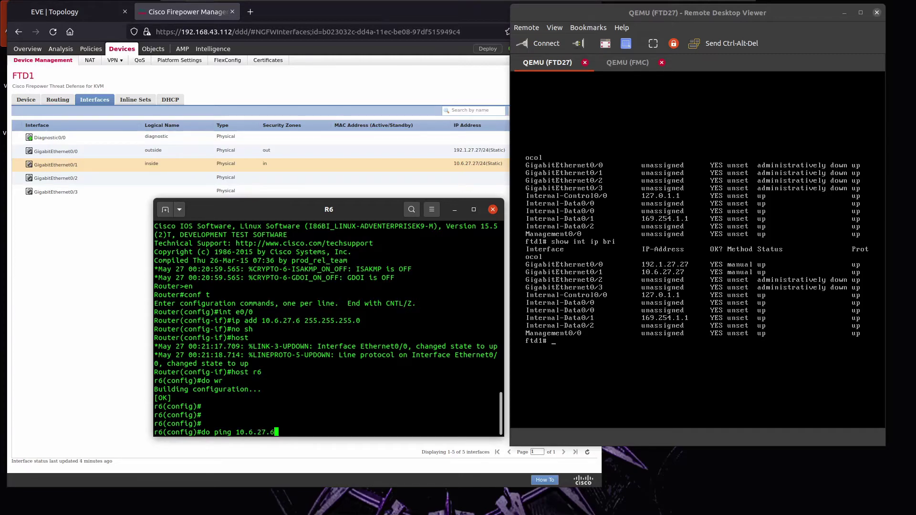
{"action": "key", "text": "Return"}
{"action": "key", "text": "Up"}
{"action": "key", "text": "BackSpace"}
{"action": "type", "text": "27.2"}
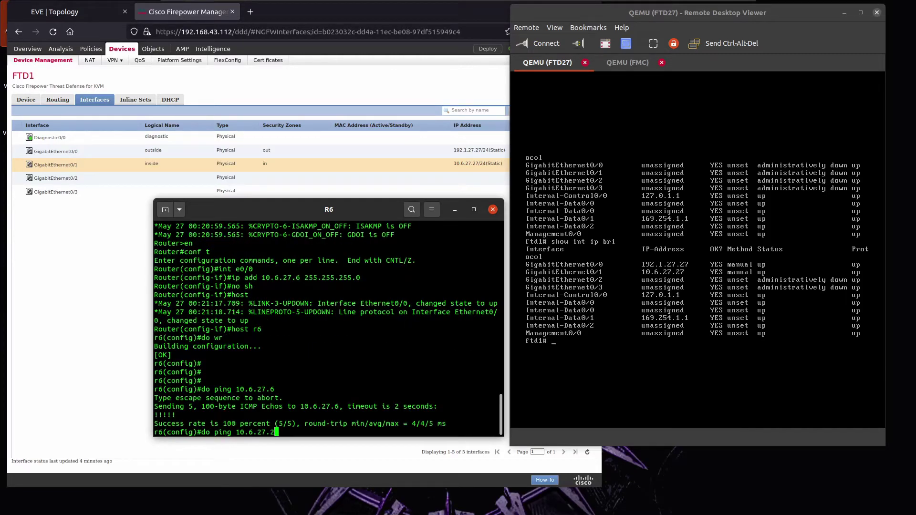
{"action": "type", "text": "7"}
{"action": "key", "text": "Return"}
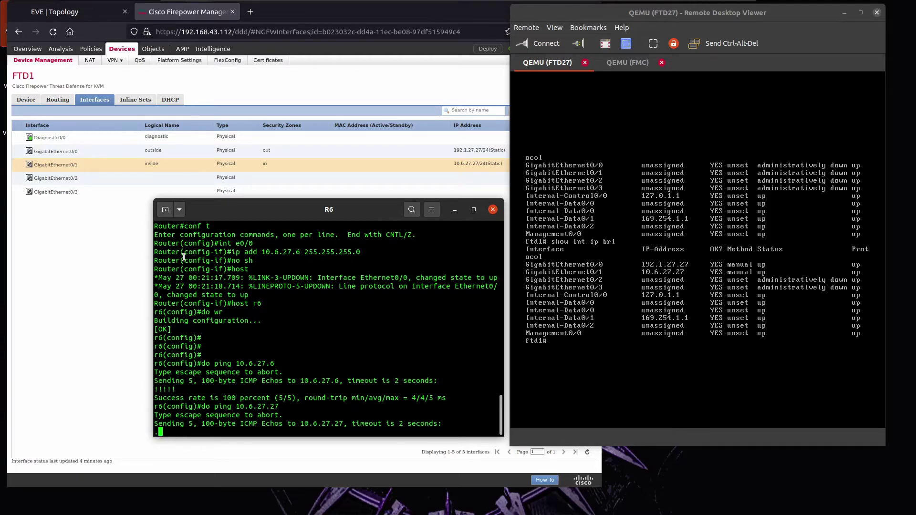
Reset R6's Ethernet0/0 to its default configuration.
{"action": "left_click", "coordinate": [51, 18]}
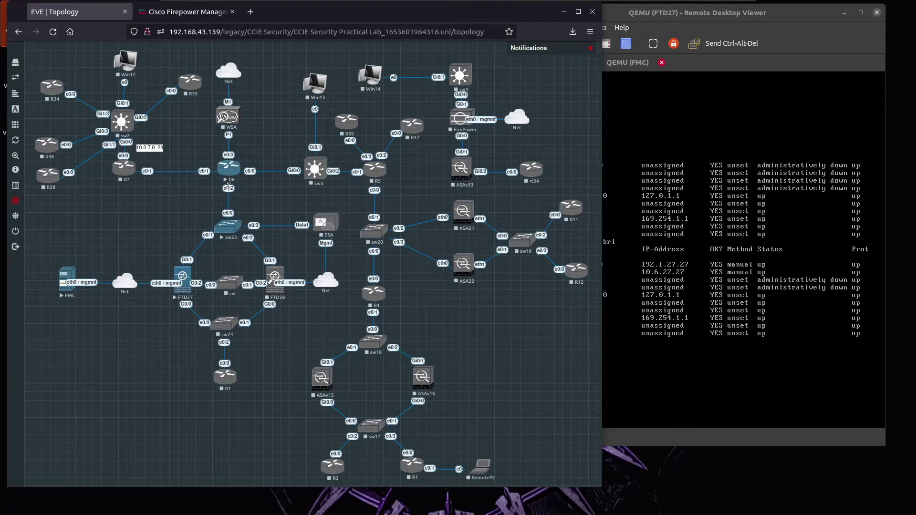
{"action": "key", "text": "alt+Tab"}
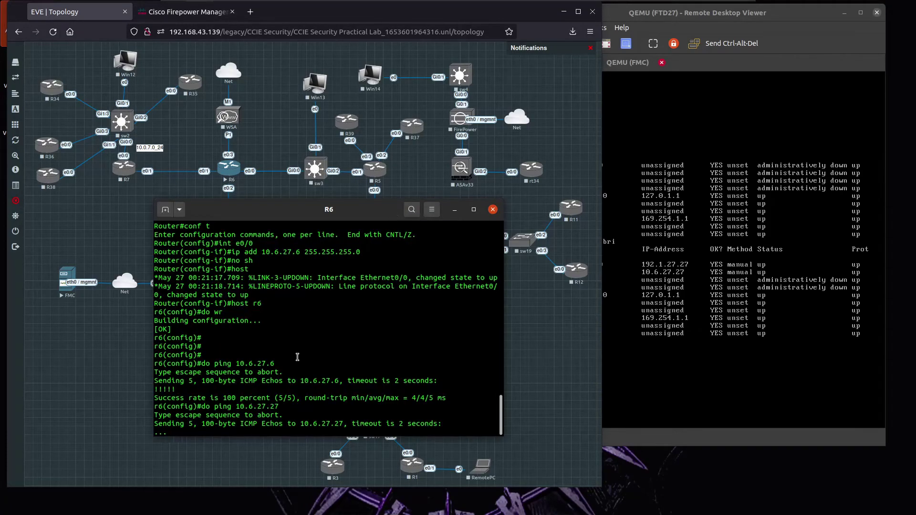
{"action": "type", "text": "int"}
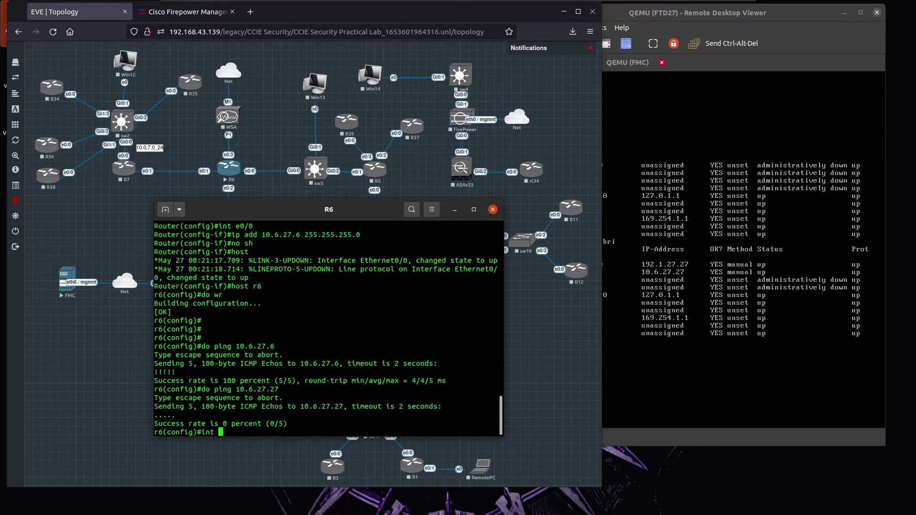
{"action": "key", "text": "BackSpace"}
{"action": "key", "text": "BackSpace"}
{"action": "key", "text": "BackSpace"}
{"action": "key", "text": "BackSpace"}
{"action": "type", "text": "defaul int e0/0"}
{"action": "key", "text": "Return"}
Assign 10.6.27.6 255.255.255.0 to Ethernet0/2, bring it up, and save.
{"action": "type", "text": "iont"}
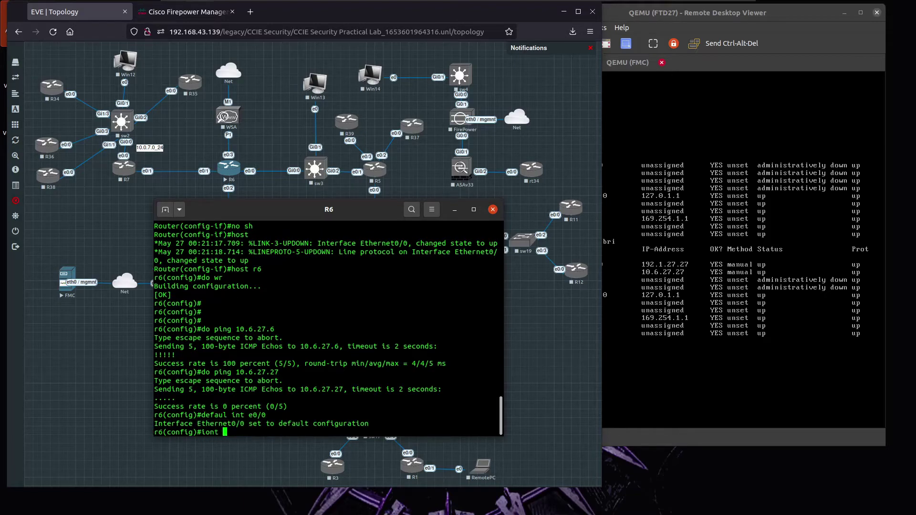
{"action": "key", "text": "BackSpace"}
{"action": "key", "text": "BackSpace"}
{"action": "key", "text": "BackSpace"}
{"action": "key", "text": "BackSpace"}
{"action": "key", "text": "BackSpace"}
{"action": "type", "text": "int e0/2"}
{"action": "key", "text": "Return"}
{"action": "type", "text": "ip add 10."}
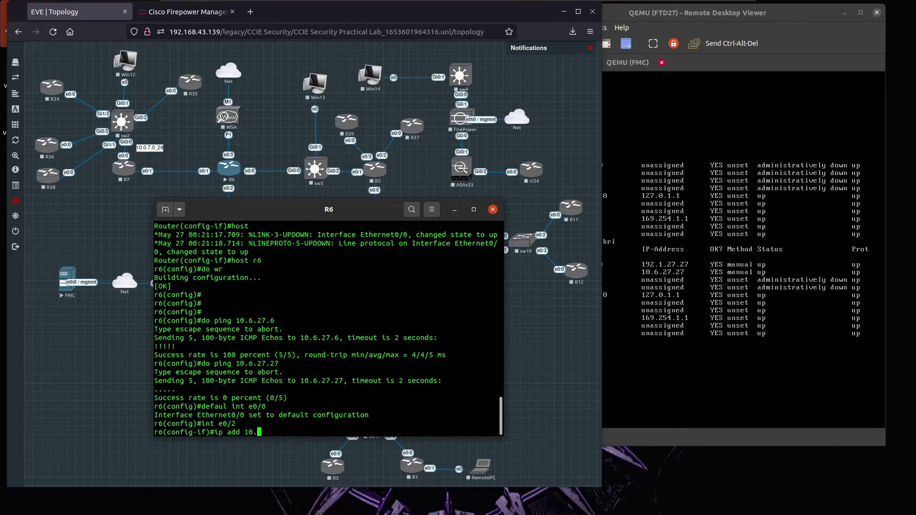
{"action": "type", "text": "6.27.6 255.255.255.0"}
{"action": "key", "text": "Return"}
{"action": "type", "text": "no sh"}
{"action": "key", "text": "Return"}
{"action": "type", "text": "do wr"}
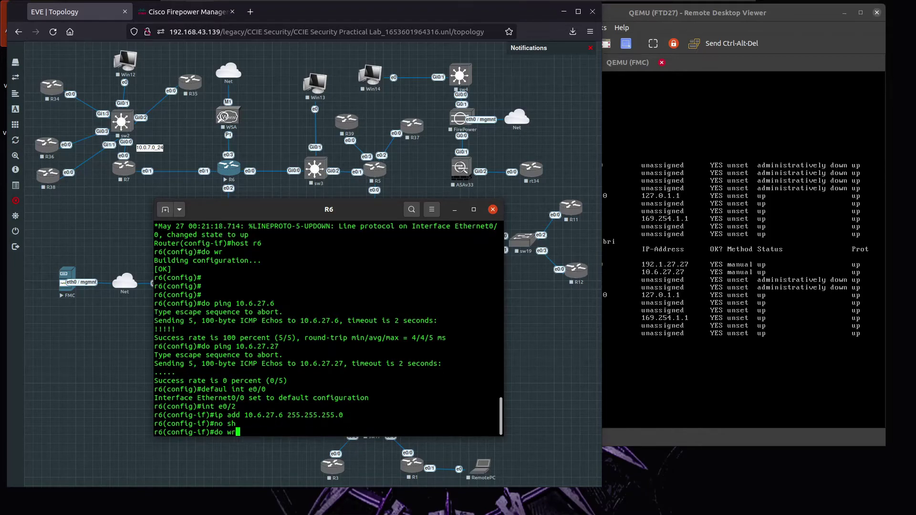
{"action": "key", "text": "Return"}
Ping FTD1's inside address 10.6.27.27 from R6 twice.
{"action": "type", "text": "do pin"}
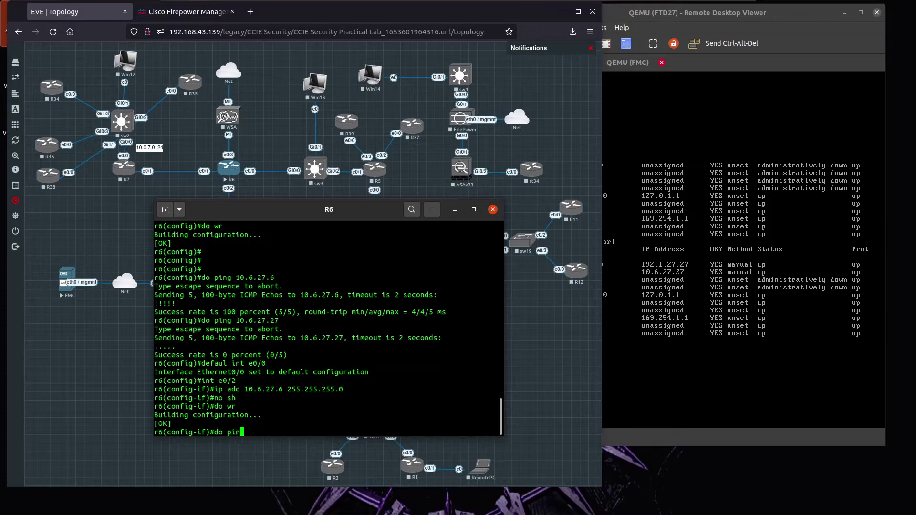
{"action": "type", "text": "g 10.6.27.27"}
{"action": "key", "text": "Return"}
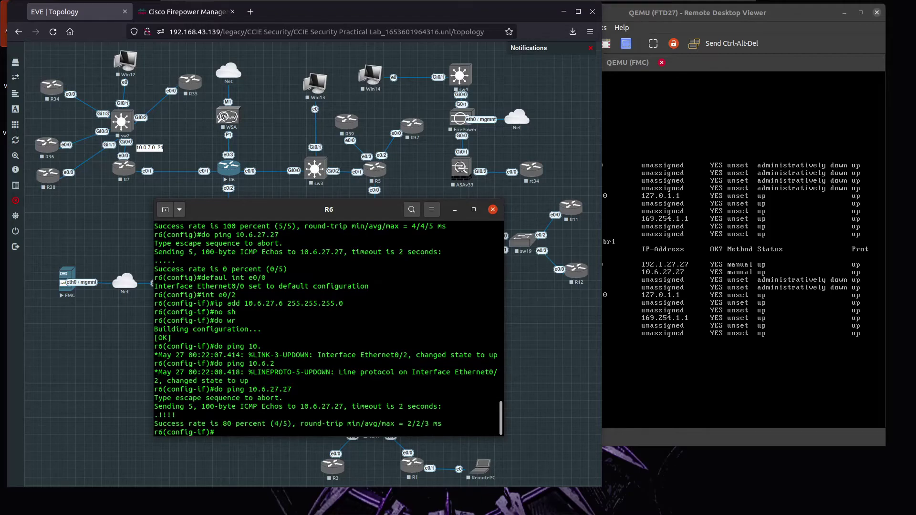
{"action": "key", "text": "Up"}
{"action": "key", "text": "Return"}
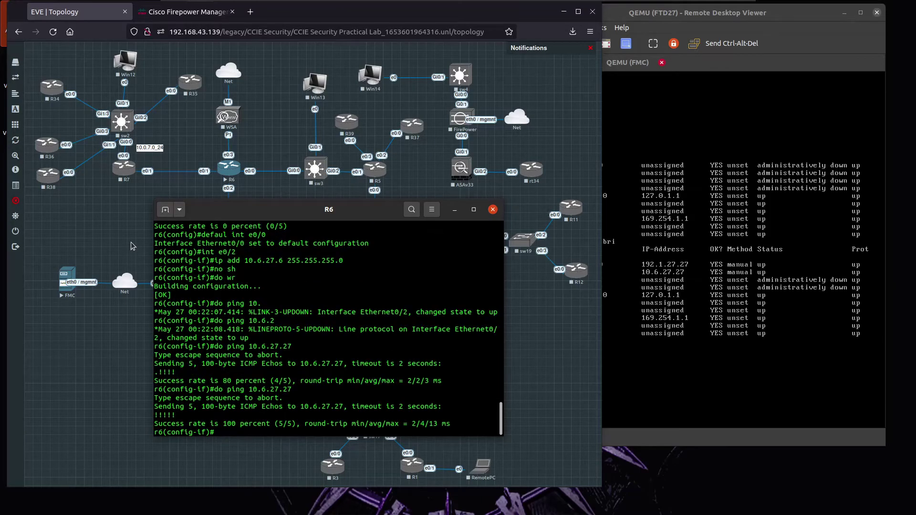
{"action": "left_click", "coordinate": [124, 247]}
Start R1 and sw24, move R1's console aside, and return to Firepower Management Center.
{"action": "right_click", "coordinate": [218, 333]}
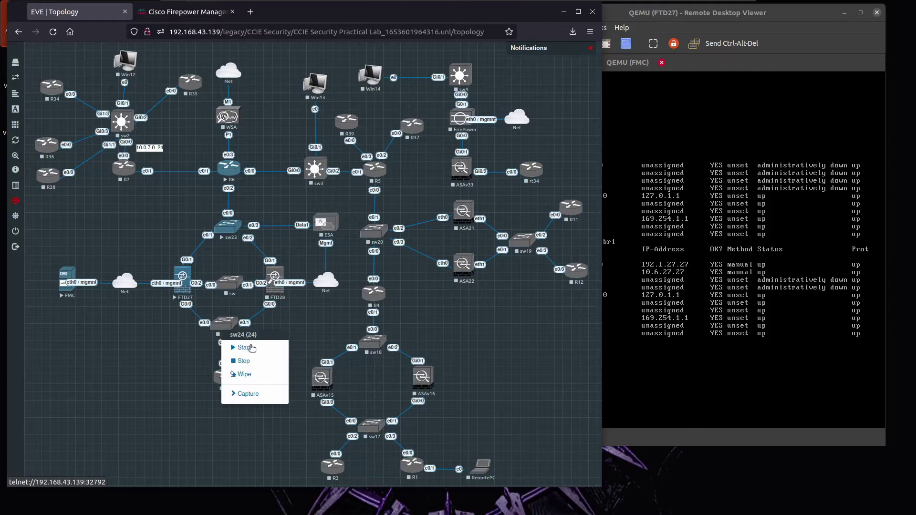
{"action": "right_click", "coordinate": [230, 387]}
{"action": "left_click", "coordinate": [251, 399]}
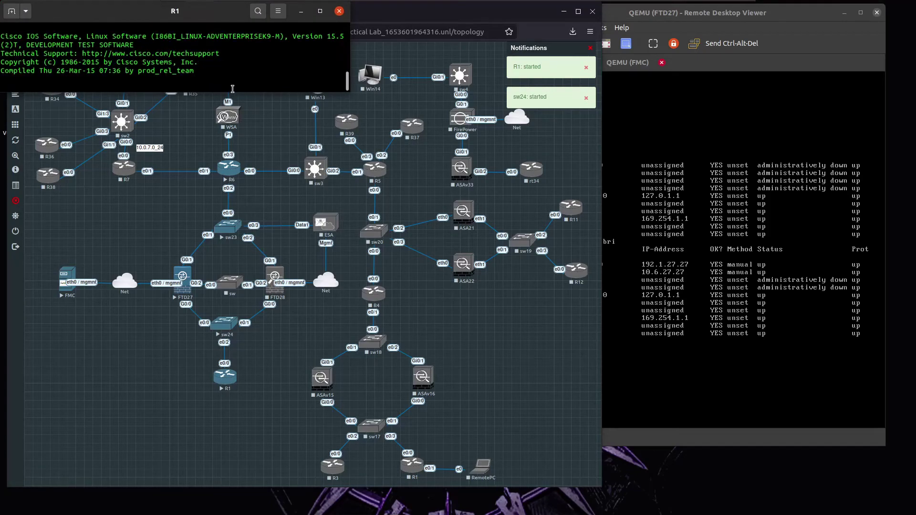
{"action": "left_click_drag", "start_coordinate": [212, 15], "coordinate": [447, 254]}
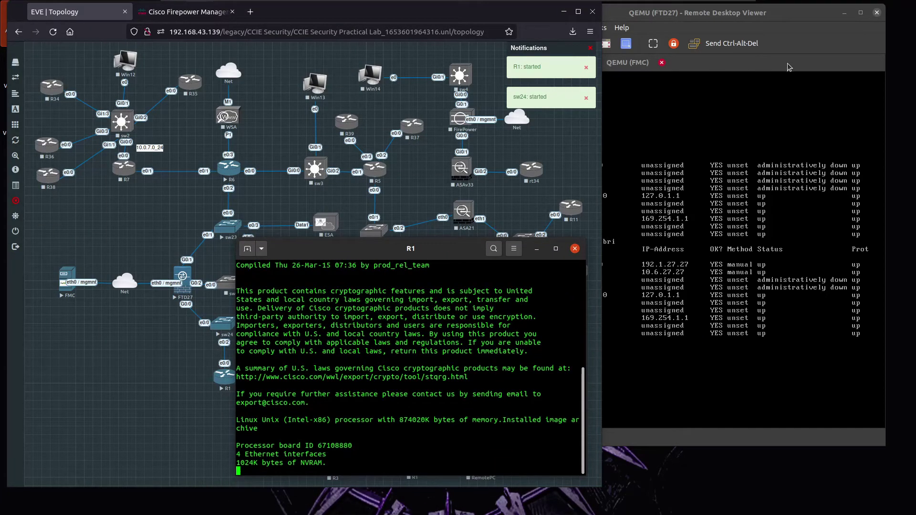
{"action": "left_click_drag", "start_coordinate": [315, 252], "coordinate": [360, 54]}
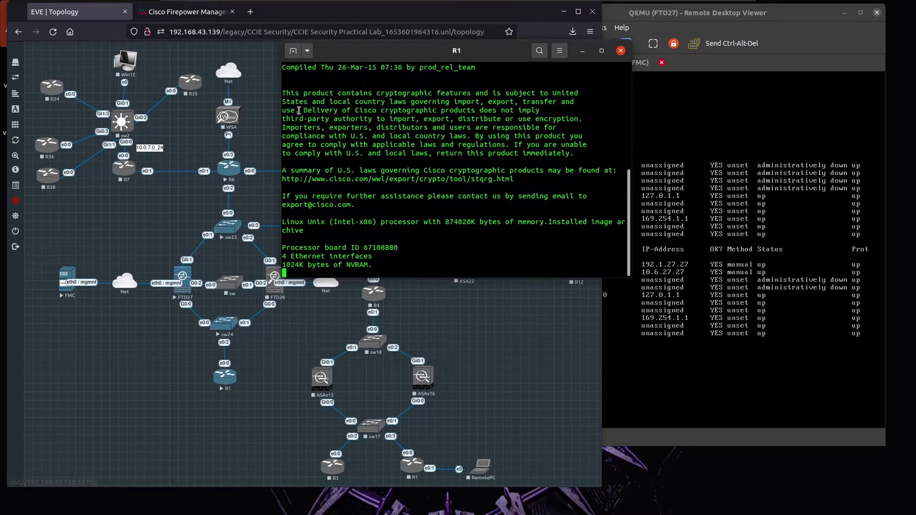
{"action": "left_click", "coordinate": [196, 17]}
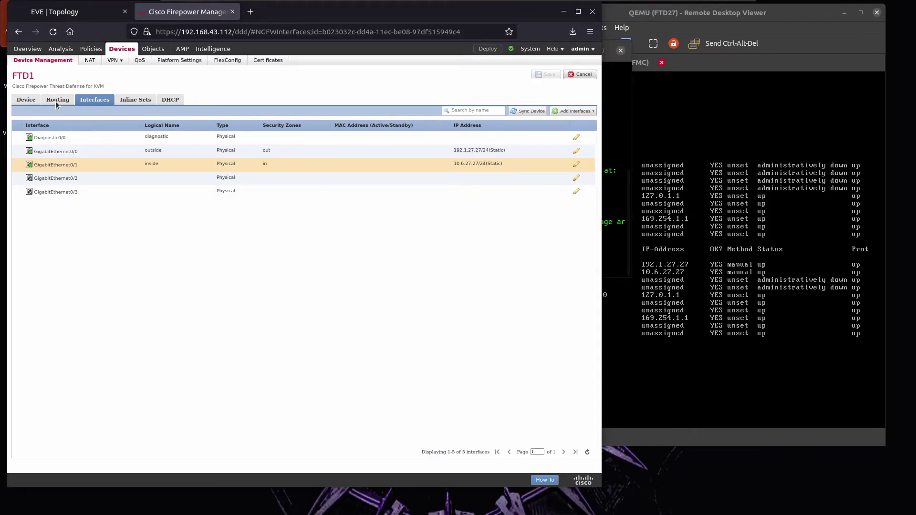
Enable OSPF Process 1 in FTD1's routing settings.
{"action": "left_click", "coordinate": [622, 218]}
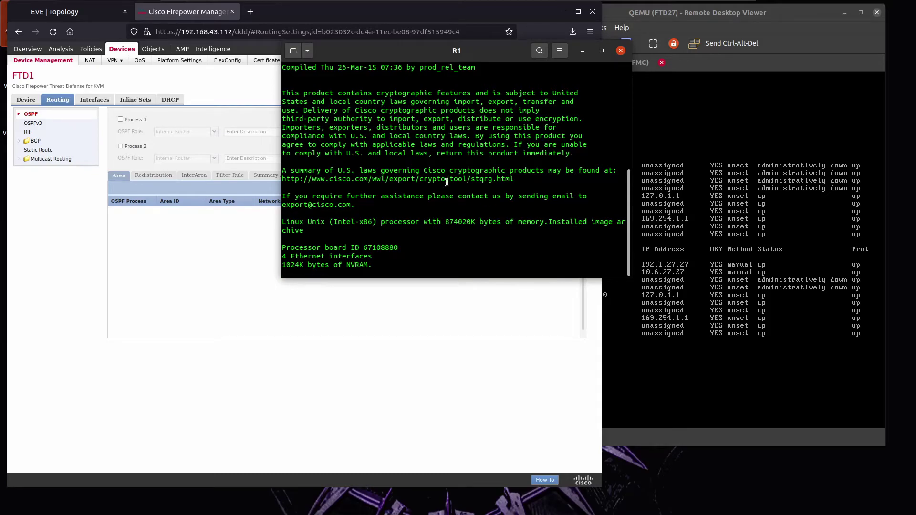
{"action": "left_click", "coordinate": [129, 111]}
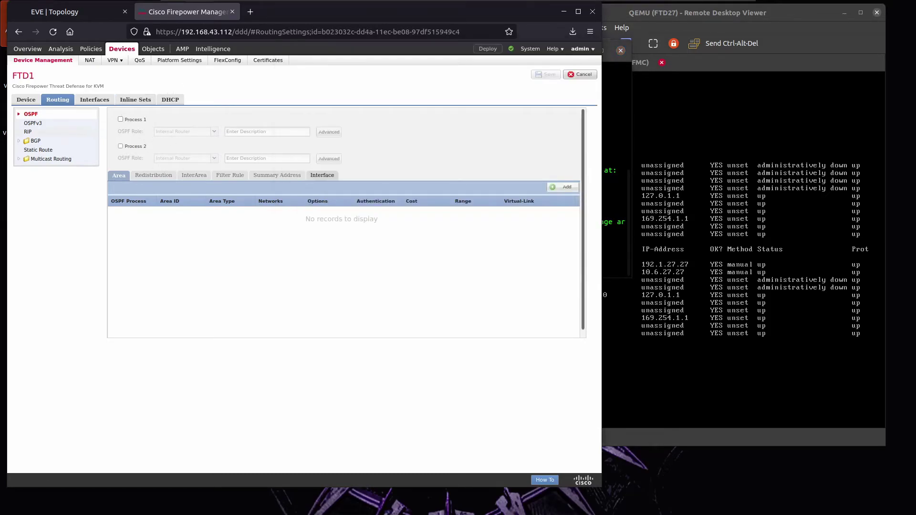
{"action": "left_click", "coordinate": [121, 120]}
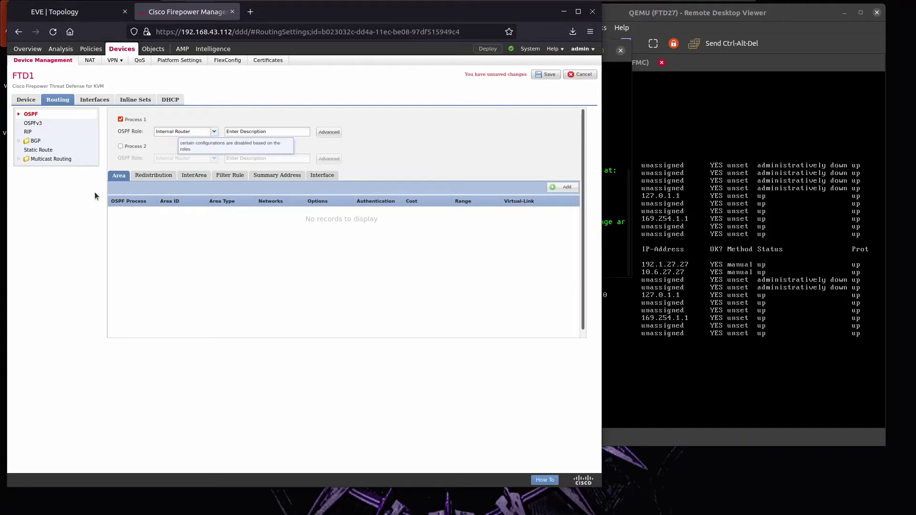
Add OSPF area 0 and create network object N_10.6.27.0_24 for 10.6.27.0/24.
{"action": "left_click", "coordinate": [564, 187]}
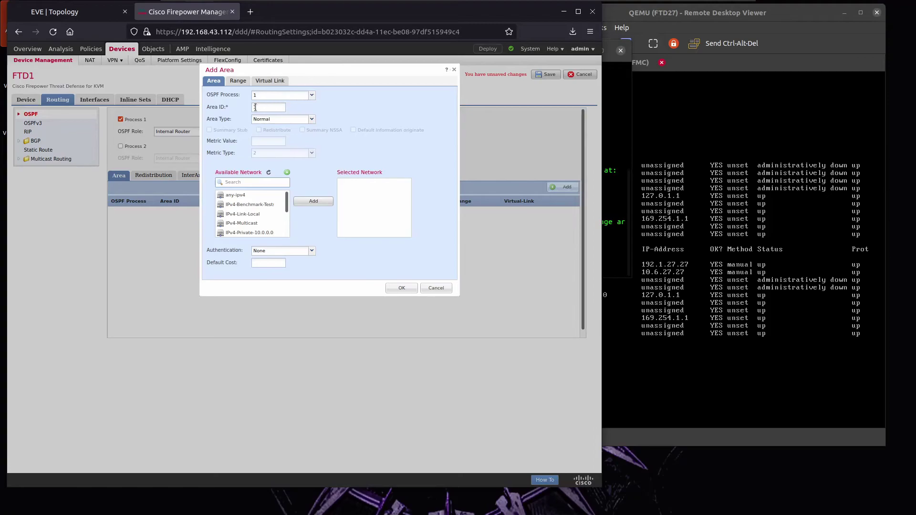
{"action": "left_click_drag", "start_coordinate": [262, 105], "coordinate": [238, 104]}
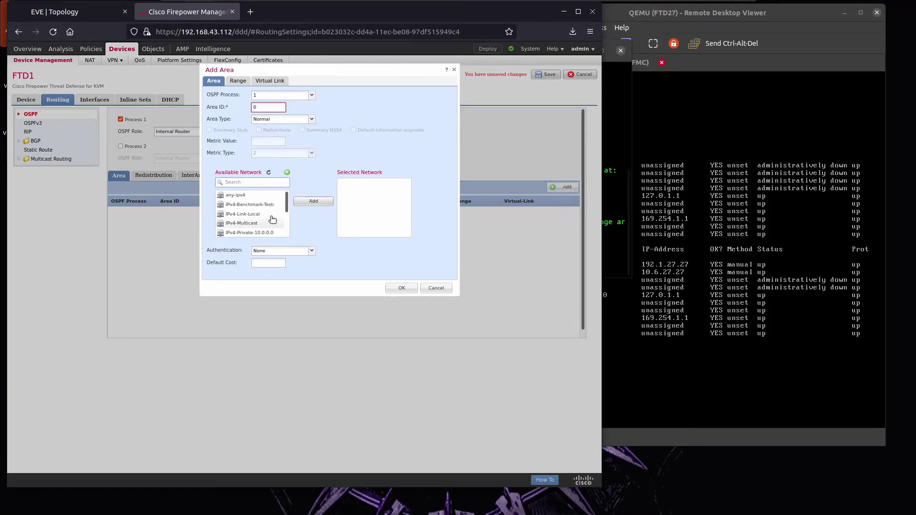
{"action": "scroll", "coordinate": [269, 212], "scroll_direction": "down", "scroll_amount": 3}
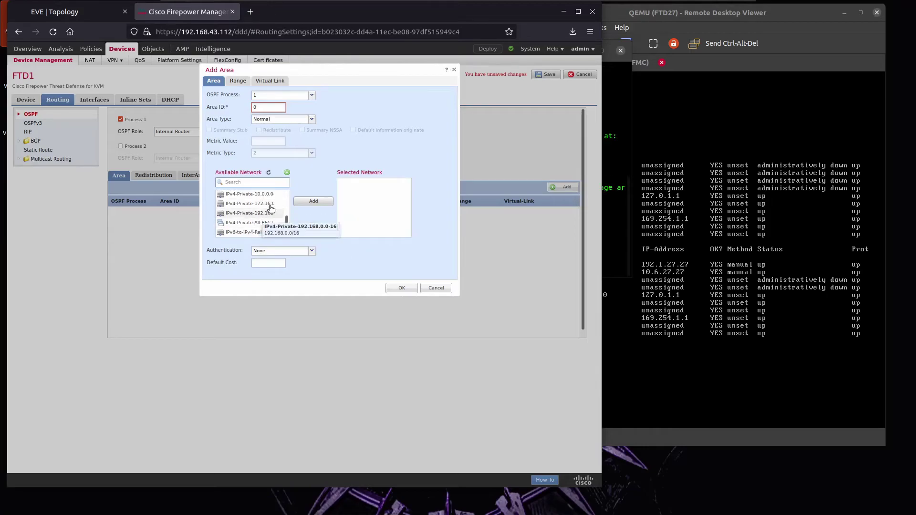
{"action": "left_click", "coordinate": [287, 173]}
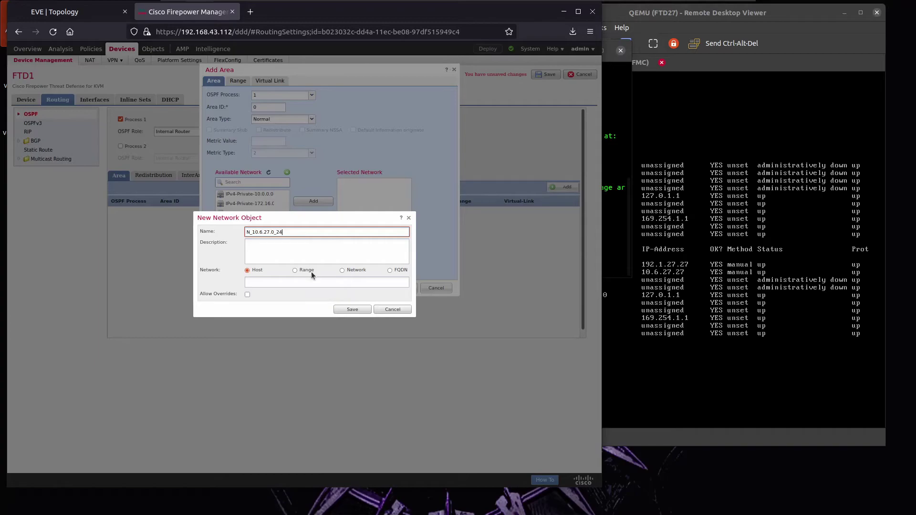
{"action": "left_click", "coordinate": [358, 271]}
{"action": "left_click", "coordinate": [321, 282]}
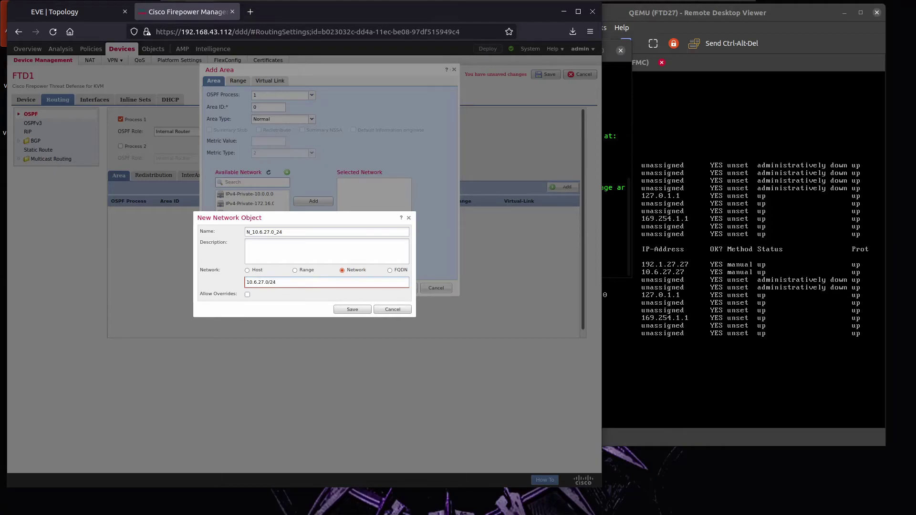
{"action": "left_click", "coordinate": [352, 310]}
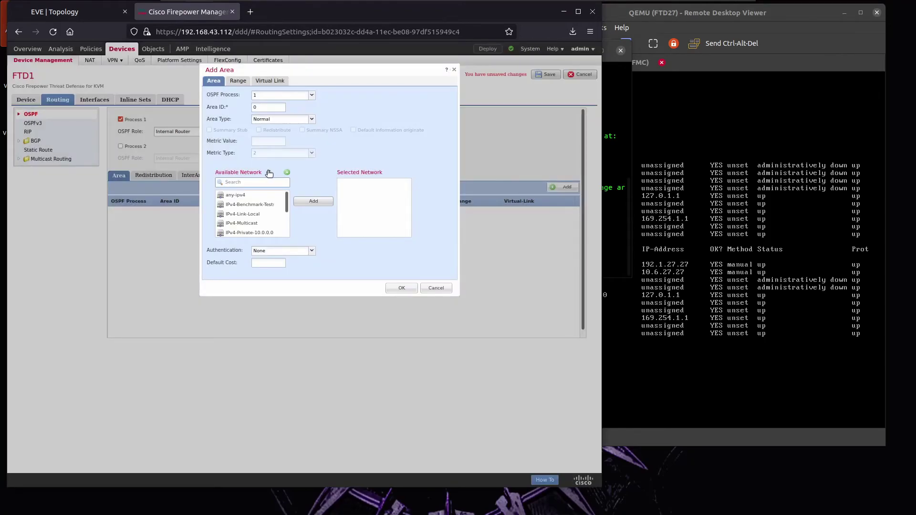
Add N_10.6.27.0_24 to area 0's networks and confirm the area.
{"action": "scroll", "coordinate": [253, 229], "scroll_direction": "down", "scroll_amount": 5}
{"action": "left_click", "coordinate": [253, 233]}
{"action": "left_click", "coordinate": [314, 201]}
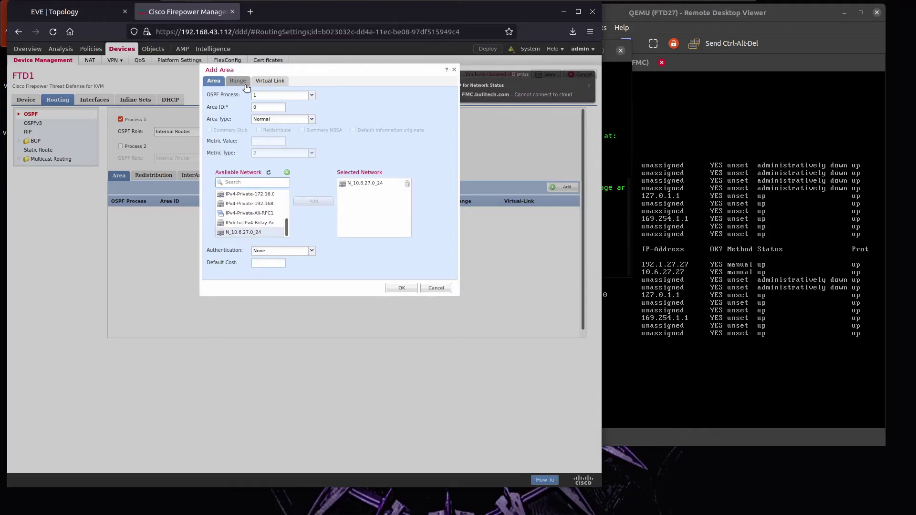
{"action": "left_click", "coordinate": [401, 288]}
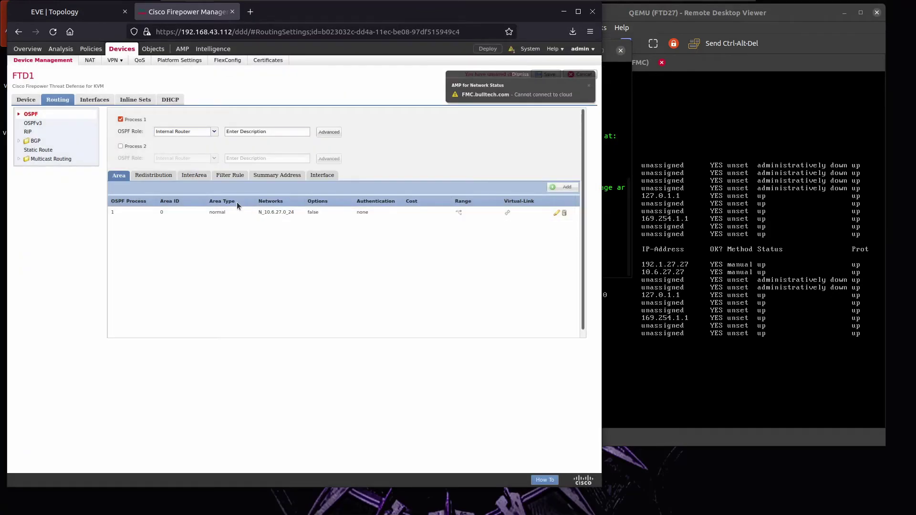
{"action": "left_click", "coordinate": [322, 176]}
Add the inside interface to OSPF with default cost 10 and priority 1.
{"action": "left_click", "coordinate": [559, 188]}
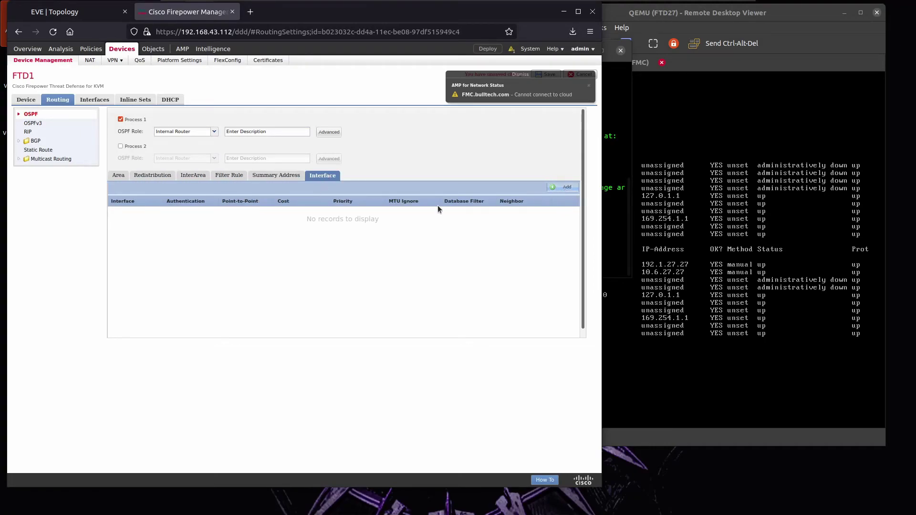
{"action": "left_click", "coordinate": [304, 159]}
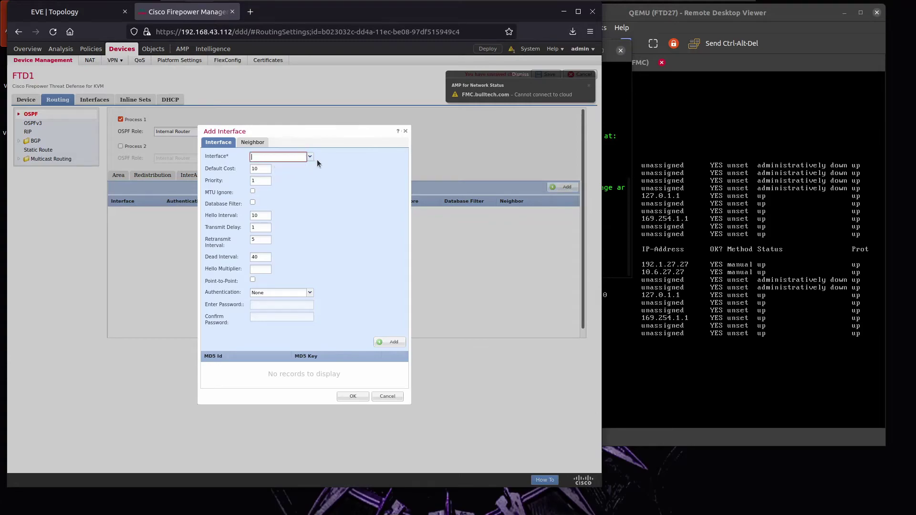
{"action": "left_click", "coordinate": [310, 157]}
{"action": "left_click", "coordinate": [280, 173]}
{"action": "left_click", "coordinate": [346, 398]}
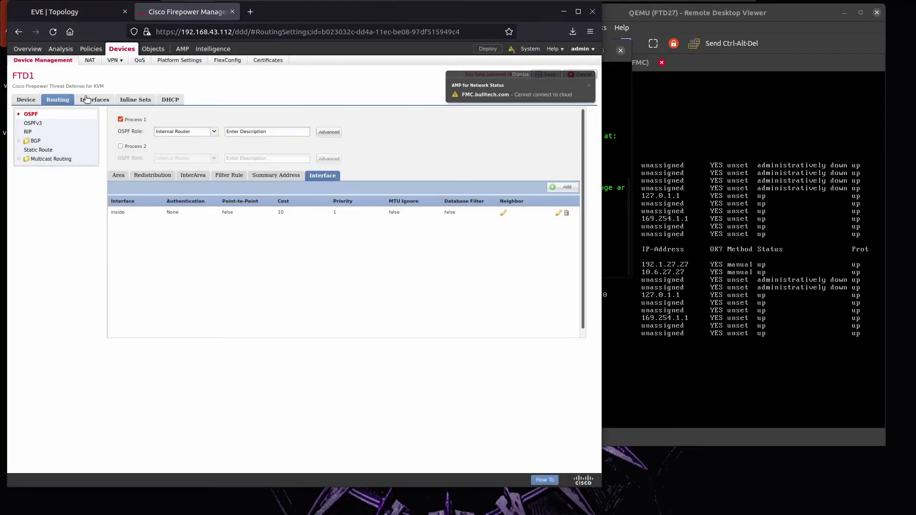
Save FTD1's OSPF routing changes and deploy them to FTD1.
{"action": "left_click", "coordinate": [589, 86]}
{"action": "left_click", "coordinate": [544, 75]}
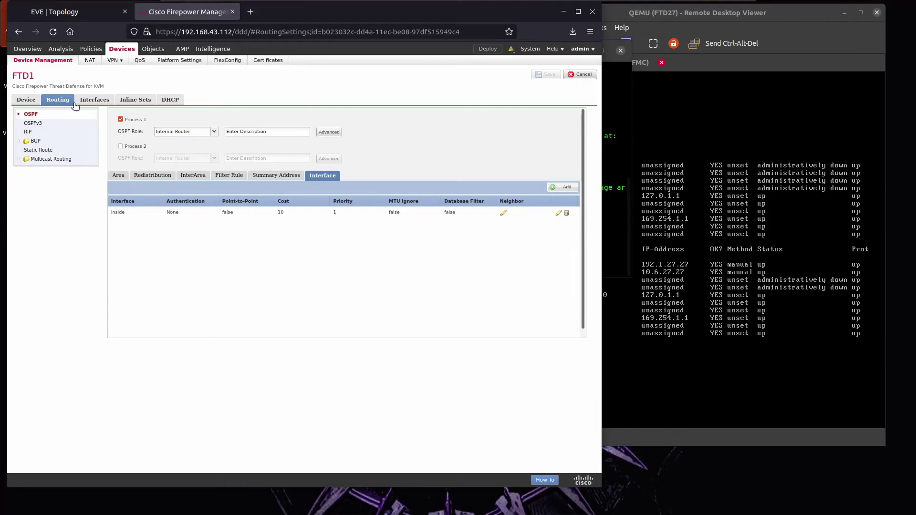
{"action": "left_click", "coordinate": [74, 102]}
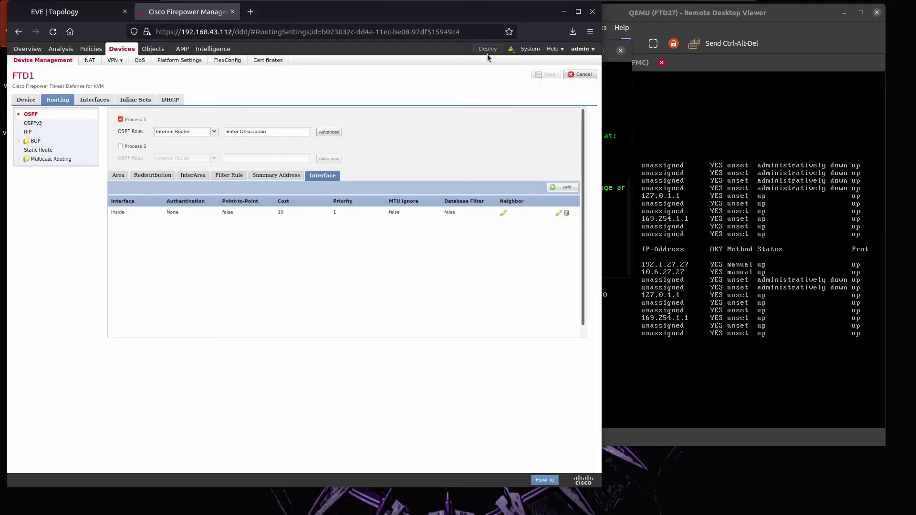
{"action": "left_click", "coordinate": [487, 50]}
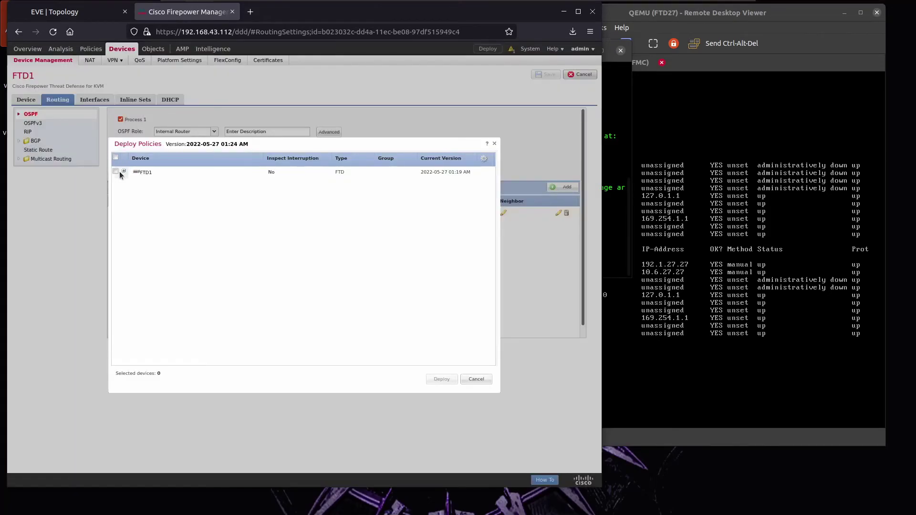
{"action": "left_click", "coordinate": [115, 170]}
{"action": "left_click", "coordinate": [432, 380]}
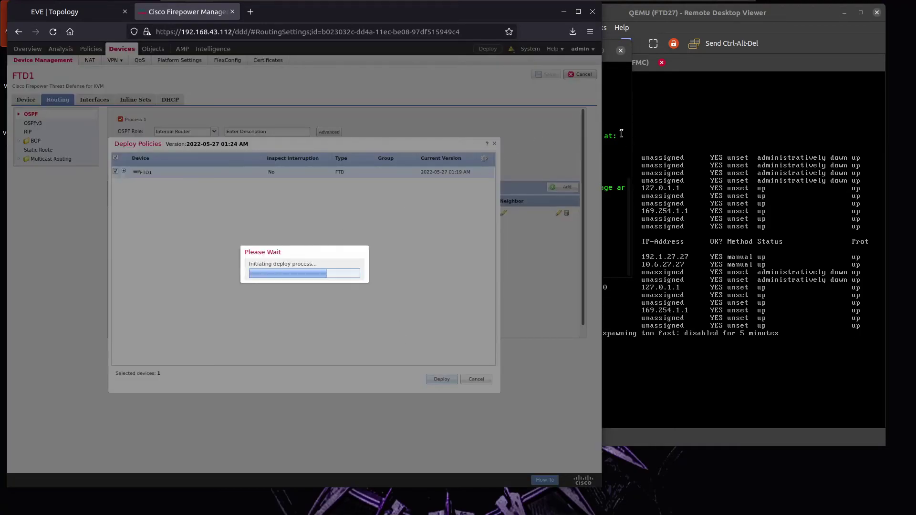
{"action": "left_click", "coordinate": [604, 185]}
Decline R1's initial configuration dialog and move its console lower on screen.
{"action": "type", "text": "no"}
{"action": "key", "text": "Return"}
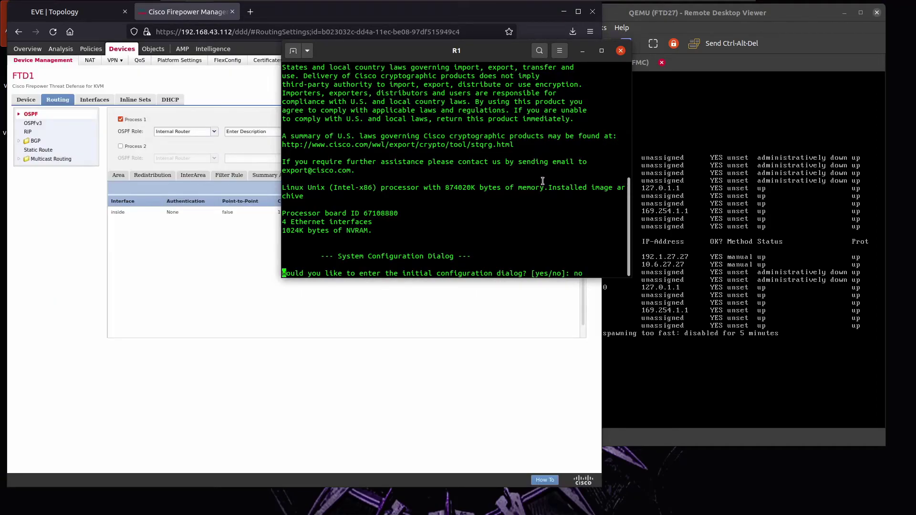
{"action": "left_click_drag", "start_coordinate": [405, 50], "coordinate": [420, 199]}
Turn off CDP advertisements on R6.
{"action": "key", "text": "alt+Tab"}
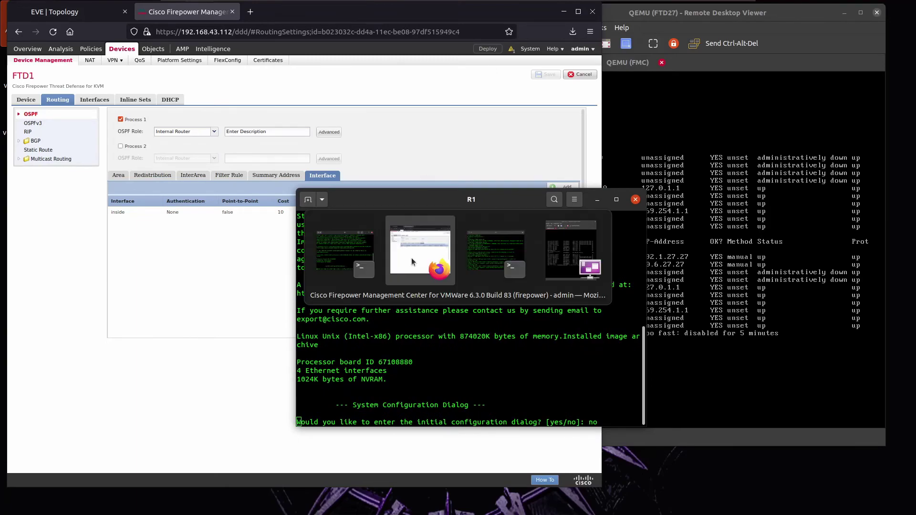
{"action": "key", "text": "alt+Tab"}
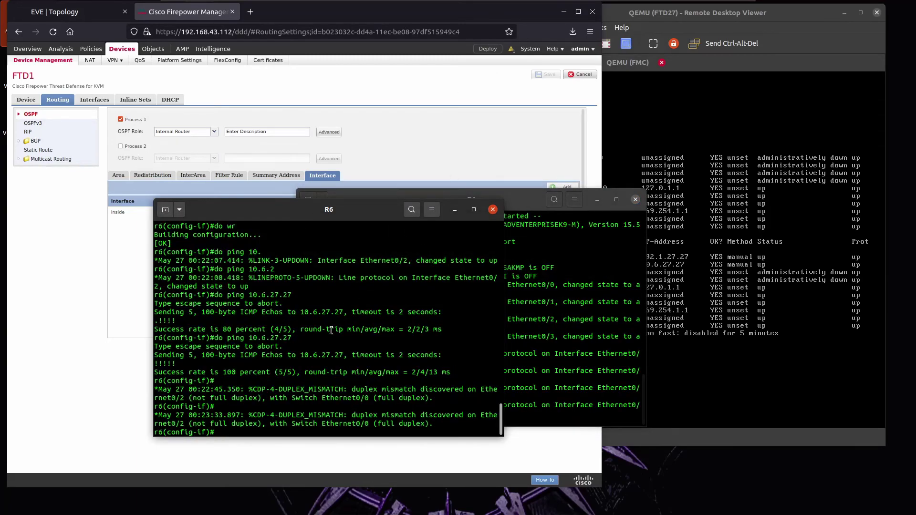
{"action": "key", "text": "Return"}
{"action": "type", "text": "no cdp ad"}
{"action": "key", "text": "Return"}
Put R6's Ethernet0/2 into OSPF 1 area 0.
{"action": "type", "text": "int e0/2"}
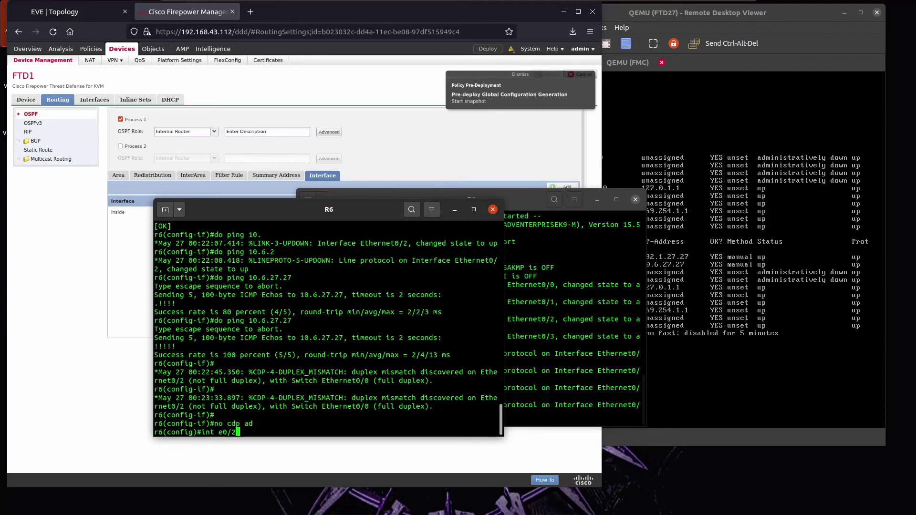
{"action": "key", "text": "Return"}
{"action": "type", "text": "ip ospf 1 area 0"}
{"action": "key", "text": "Return"}
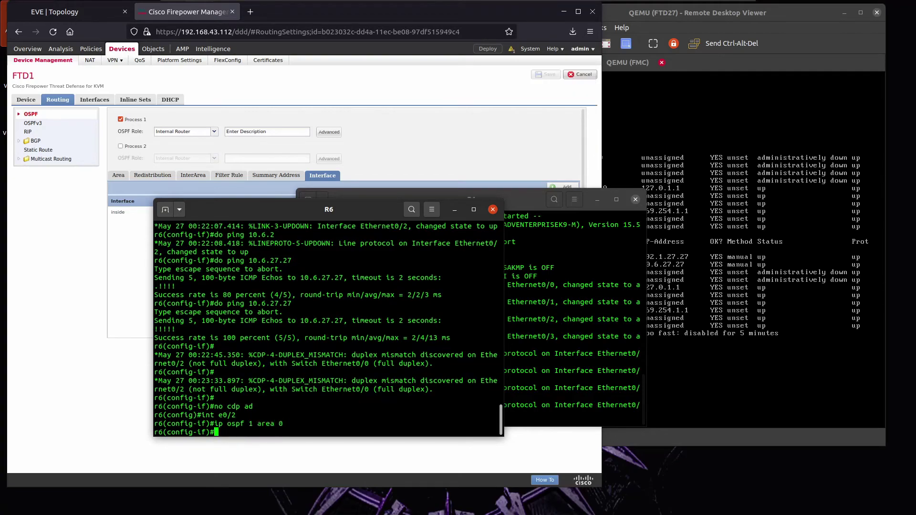
Give R6 Loopback0 the address 6.6.6.6/32 in OSPF 1 area 0.
{"action": "type", "text": "int lo0"}
{"action": "key", "text": "Return"}
{"action": "type", "text": "ip add 6.6.6.6 2"}
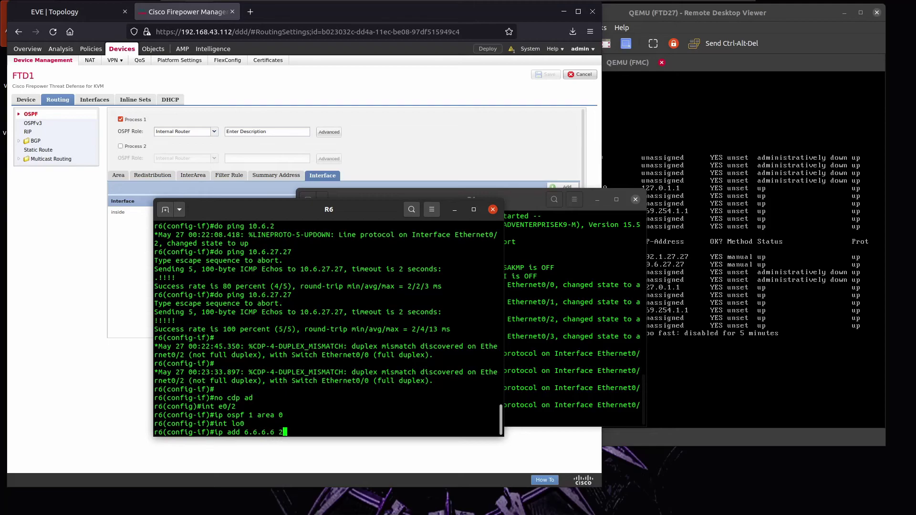
{"action": "type", "text": "55.255.255"}
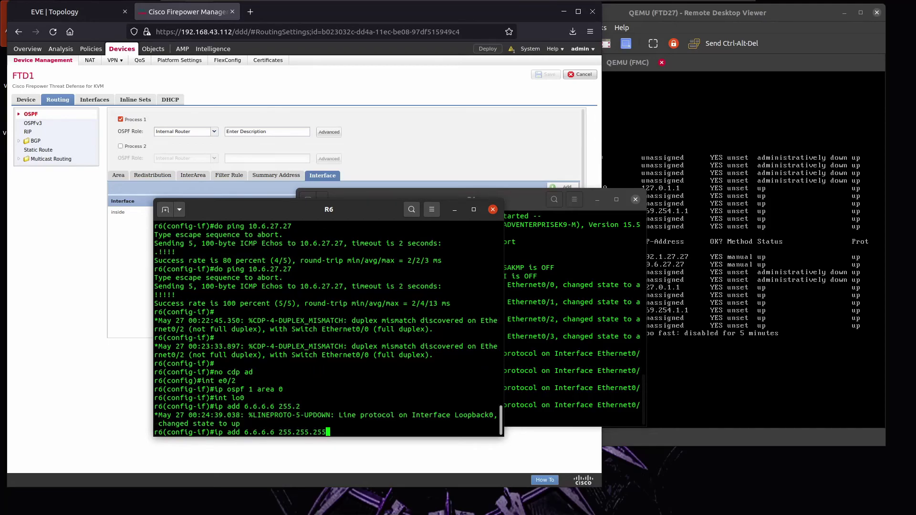
{"action": "type", "text": ".255"}
{"action": "key", "text": "Return"}
{"action": "type", "text": "ip os"}
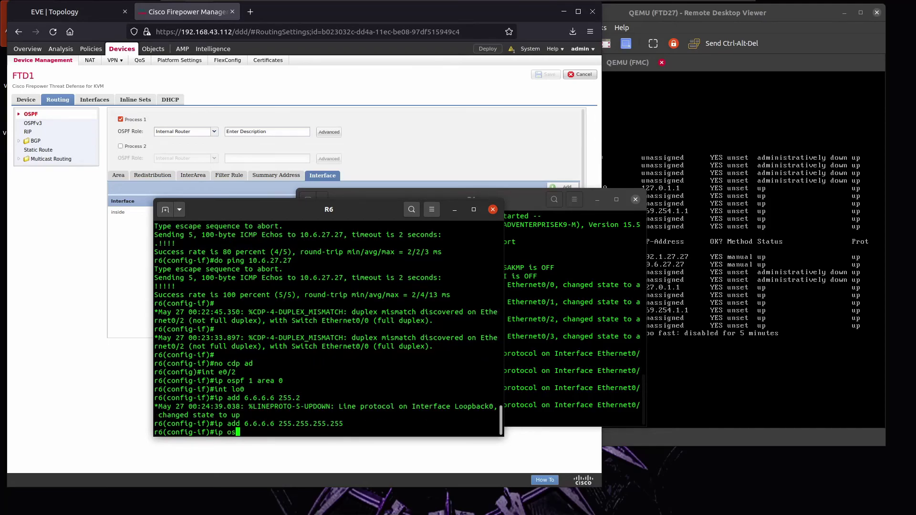
{"action": "type", "text": "pf 1 area 0"}
{"action": "key", "text": "Return"}
Save R6's running configuration with do wr and move its terminal aside.
{"action": "type", "text": "do wr"}
{"action": "key", "text": "Return"}
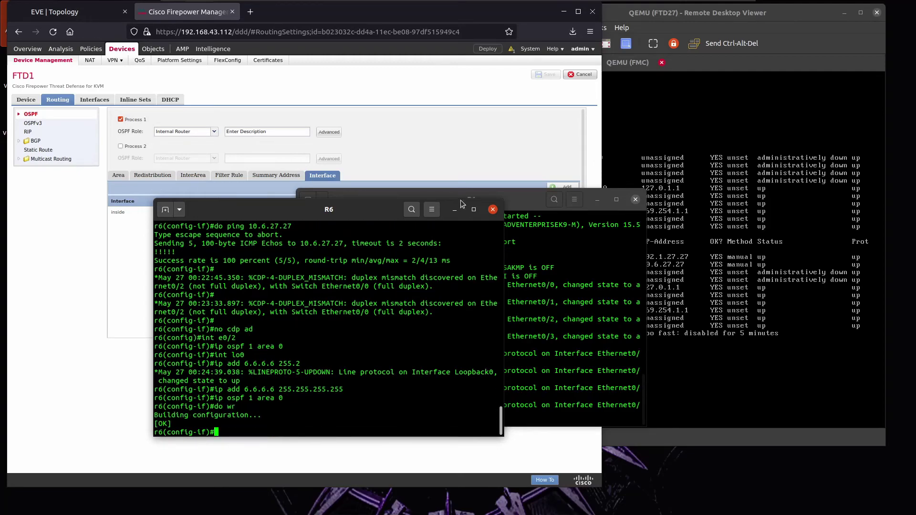
{"action": "left_click_drag", "start_coordinate": [357, 221], "coordinate": [240, 223]}
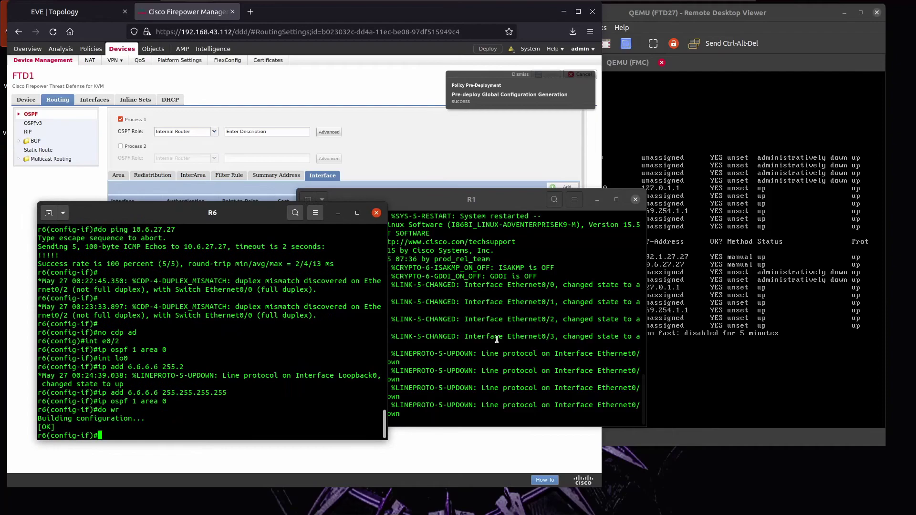
Enter configuration mode on R1 and set its hostname to r1.
{"action": "left_click", "coordinate": [430, 372]}
{"action": "key", "text": "Return"}
{"action": "key", "text": "Return"}
{"action": "type", "text": "en"}
{"action": "key", "text": "Return"}
{"action": "type", "text": "conf t"}
{"action": "key", "text": "Return"}
{"action": "type", "text": "host r1"}
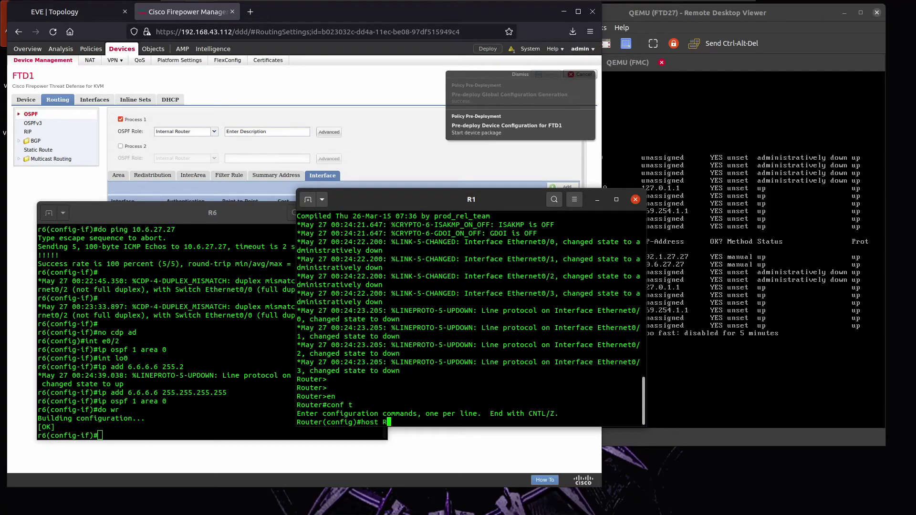
{"action": "key", "text": "Return"}
Check the lab topology and Firepower OSPF interface settings before continuing on R1.
{"action": "type", "text": "int e"}
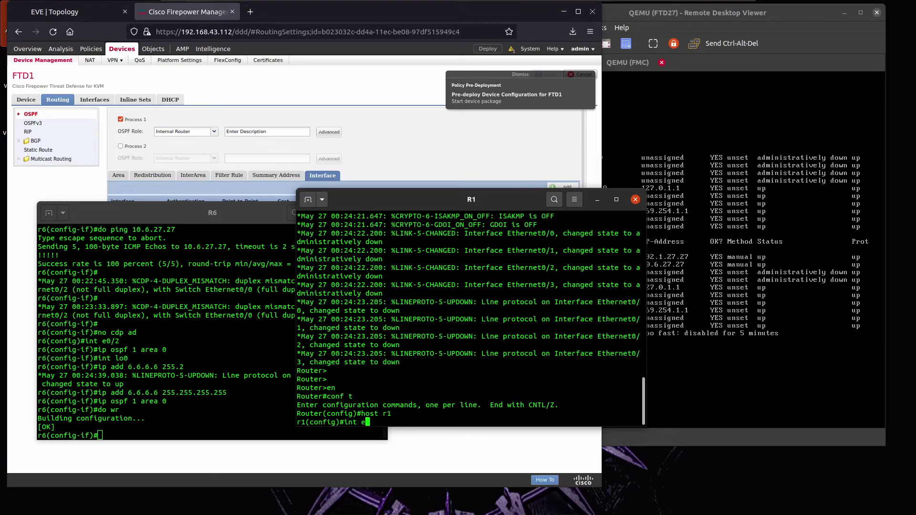
{"action": "left_click", "coordinate": [46, 15]}
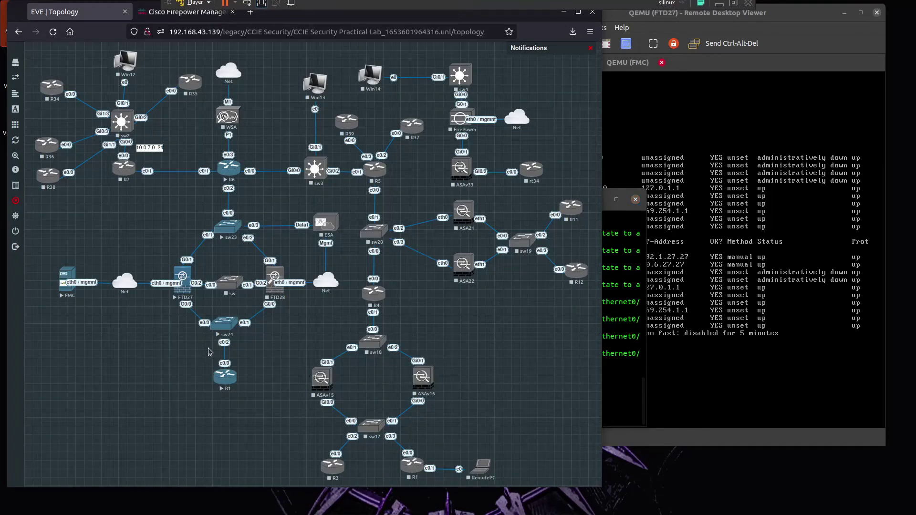
{"action": "key", "text": "alt+Tab"}
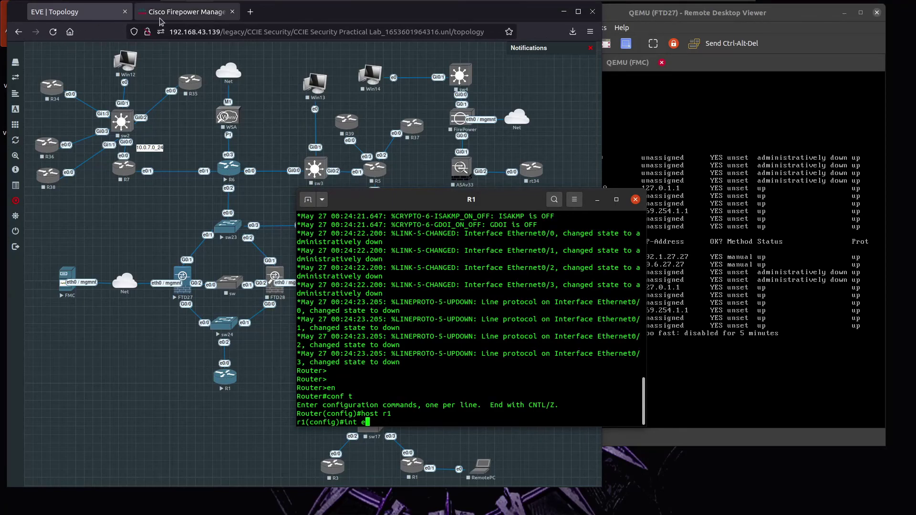
{"action": "left_click", "coordinate": [186, 12]}
{"action": "left_click", "coordinate": [614, 333]}
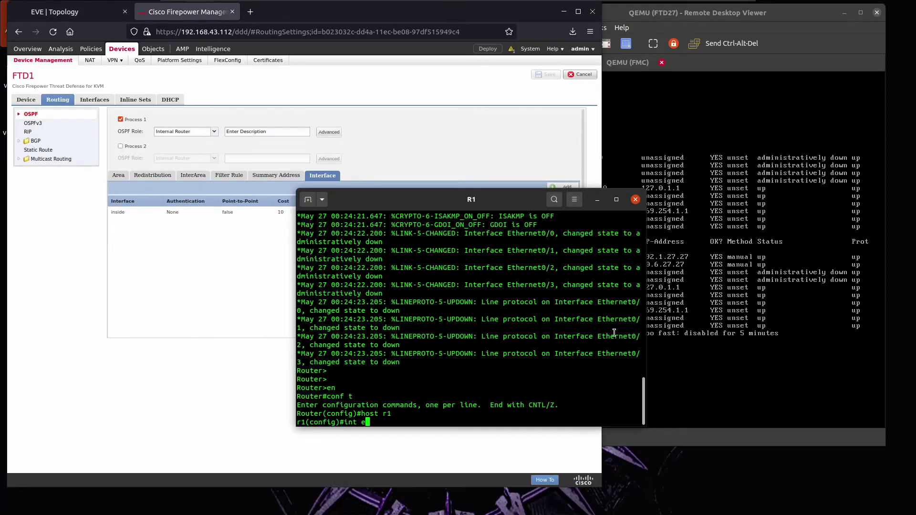
Address R1's Ethernet0/0 as 10.1.27.1/24 and bring it out of shutdown.
{"action": "type", "text": "int e0/0"}
{"action": "key", "text": "Return"}
{"action": "type", "text": "ip add 10."}
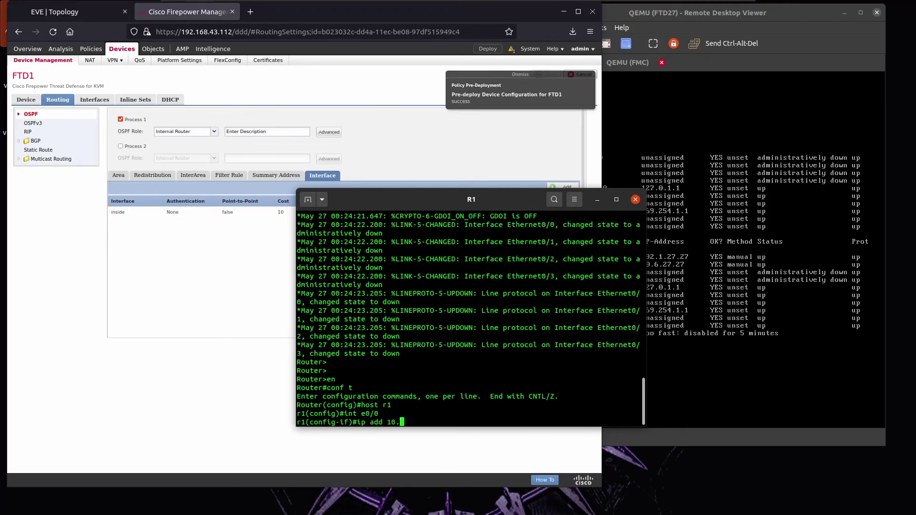
{"action": "type", "text": "1.27.1 255.255.255.0"}
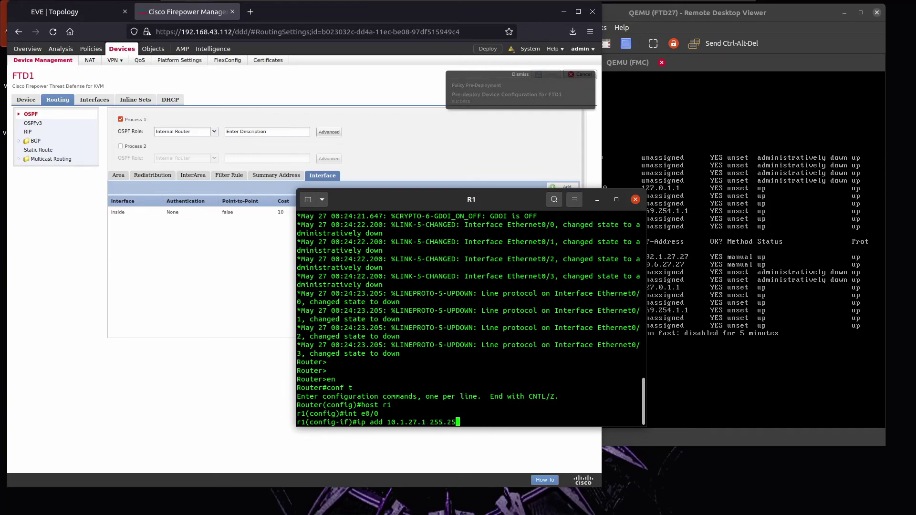
{"action": "key", "text": "Return"}
{"action": "type", "text": "no sh"}
{"action": "key", "text": "Return"}
Ping 10.1.27.1 and then the firewall at 10.1.27.27.
{"action": "type", "text": "do ping 10.1.27.1"}
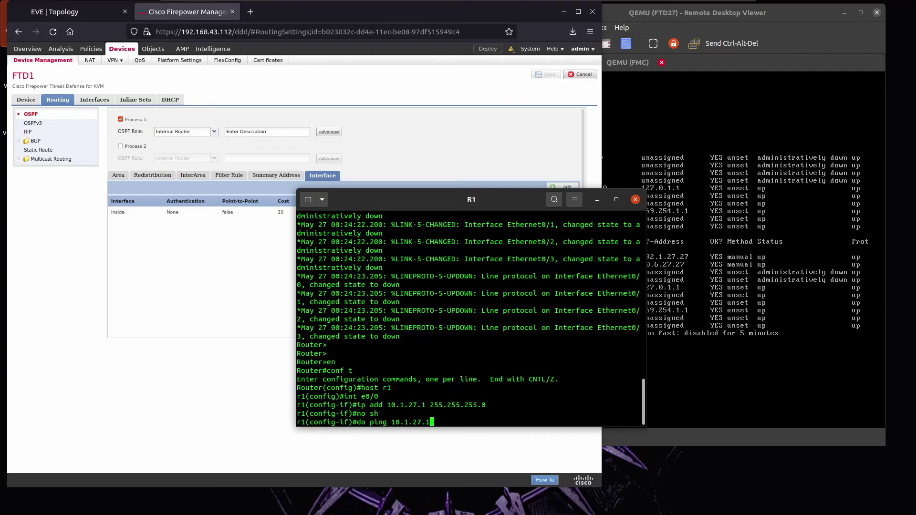
{"action": "key", "text": "Return"}
{"action": "key", "text": "Up"}
{"action": "key", "text": "BackSpace"}
{"action": "type", "text": "27.2"}
{"action": "key", "text": "Return"}
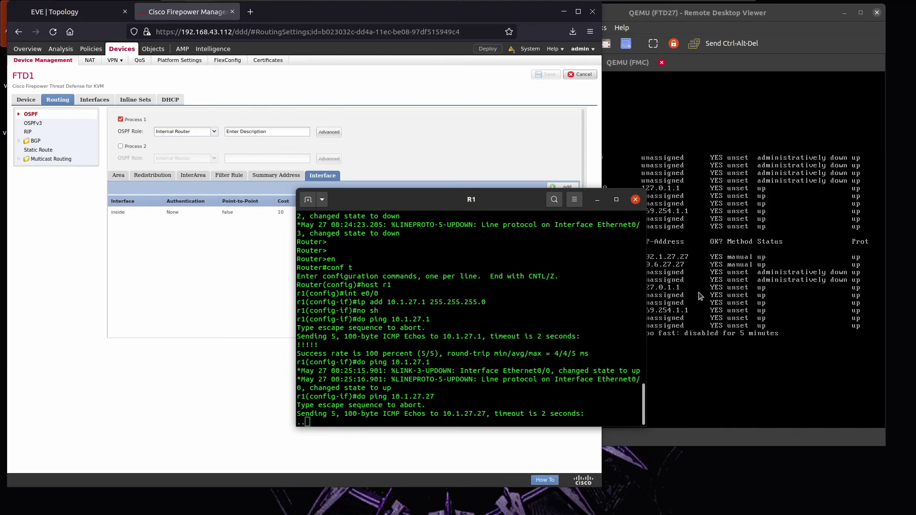
Readdress Ethernet0/0 as 192.1.27.1/24 and ping the firewall at 192.1.27.27.
{"action": "left_click_drag", "start_coordinate": [541, 202], "coordinate": [474, 199]}
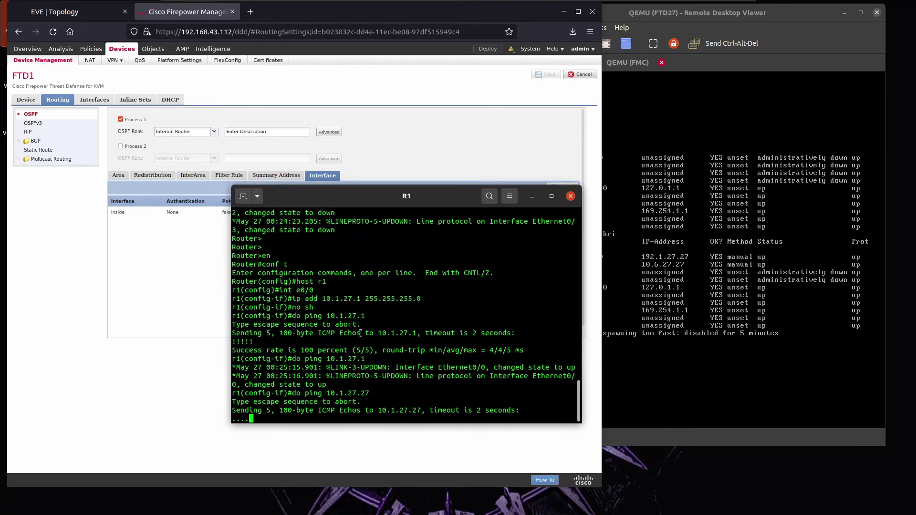
{"action": "type", "text": "ip add 192.1.27.2"}
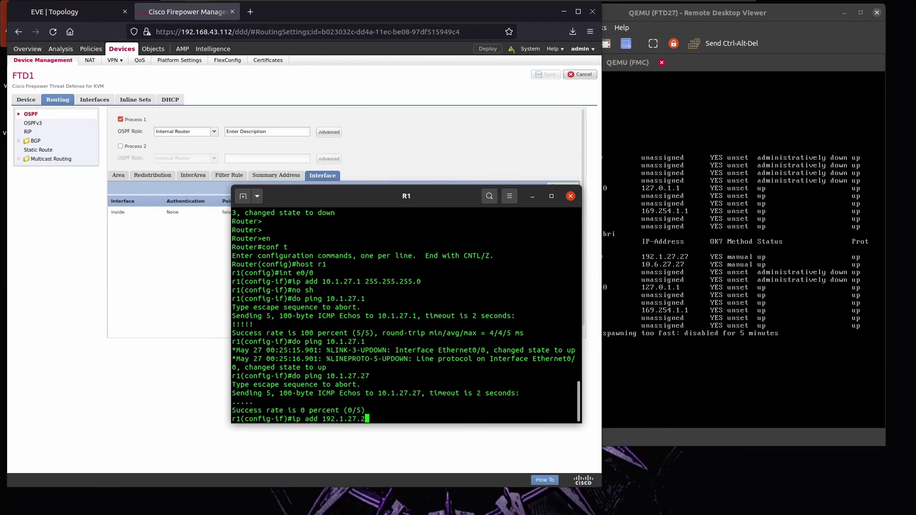
{"action": "type", "text": " 255.255.255.0"}
{"action": "key", "text": "Return"}
{"action": "type", "text": "do ping 1"}
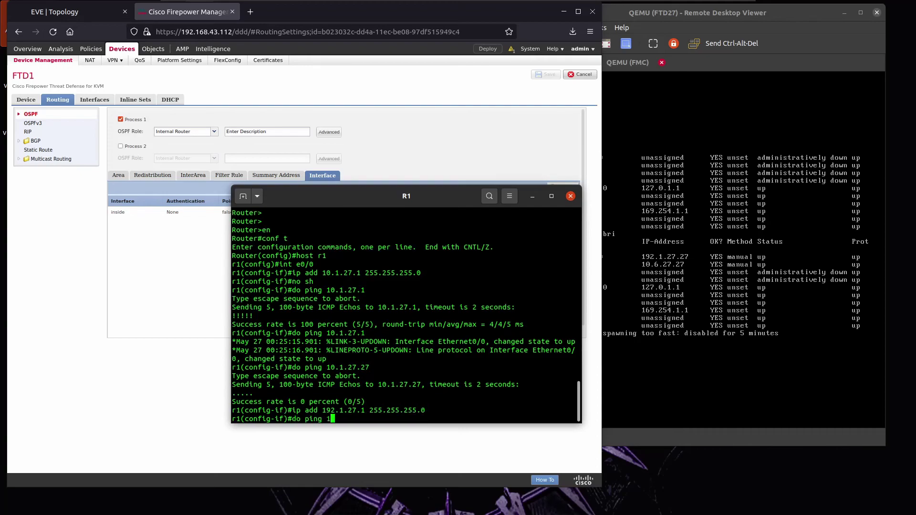
{"action": "type", "text": "92.1.27.27"}
{"action": "key", "text": "Return"}
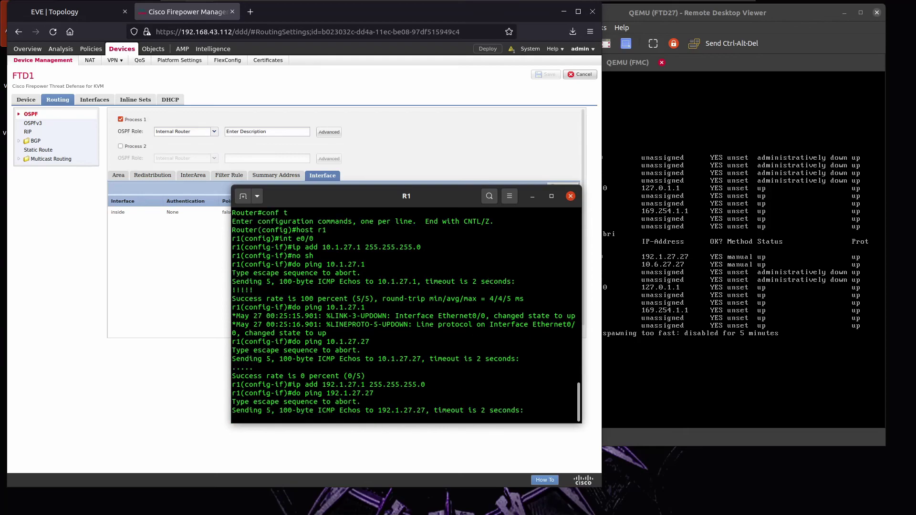
Save R1's configuration and return to the EVE-NG topology map.
{"action": "type", "text": "do wr"}
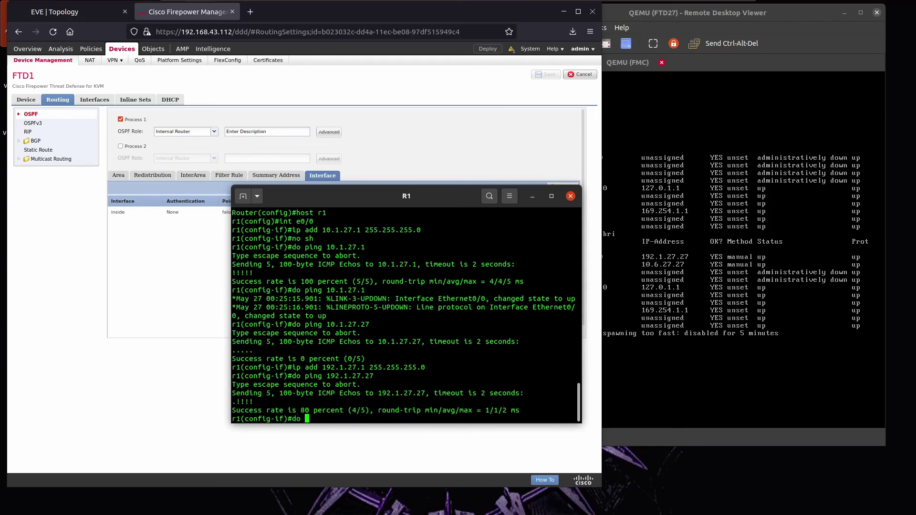
{"action": "key", "text": "Return"}
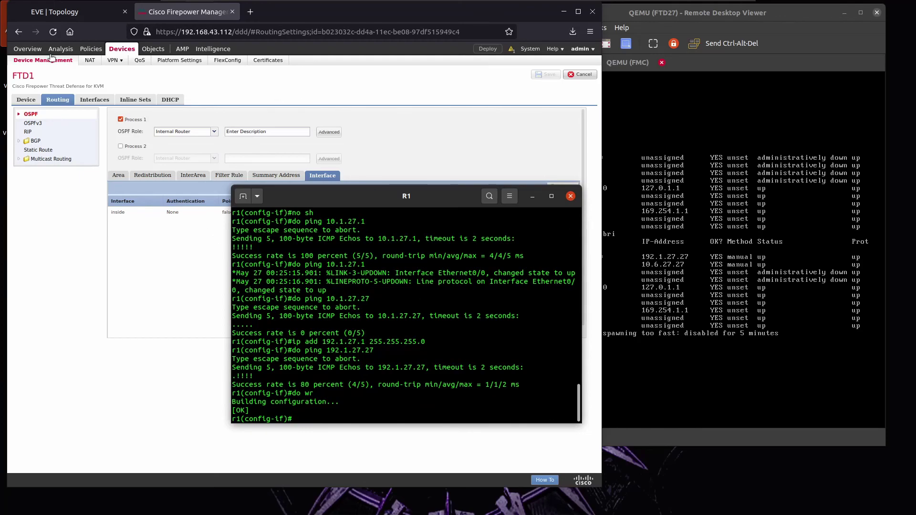
{"action": "left_click", "coordinate": [54, 12]}
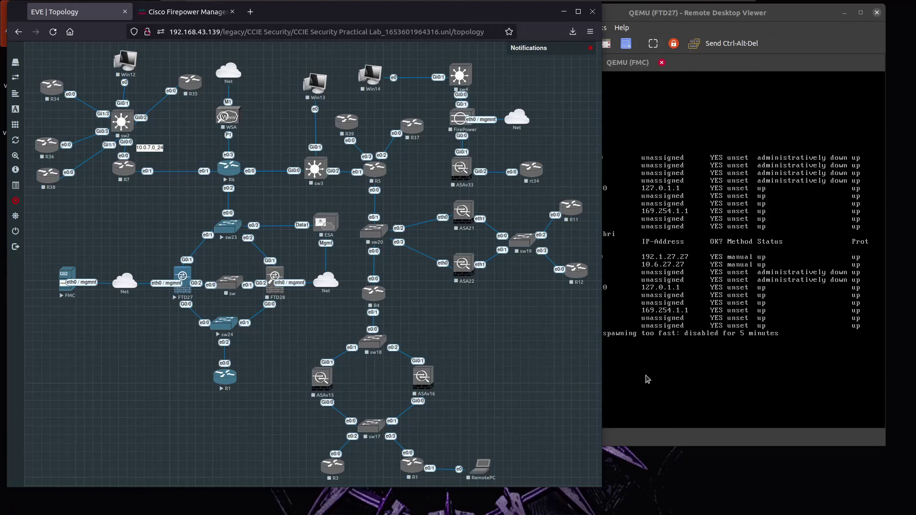
On the FTD27 console, confirm FULL neighbor 10.6.27.6 and the OSPF route to 6.6.6.6/32.
{"action": "left_click", "coordinate": [661, 295]}
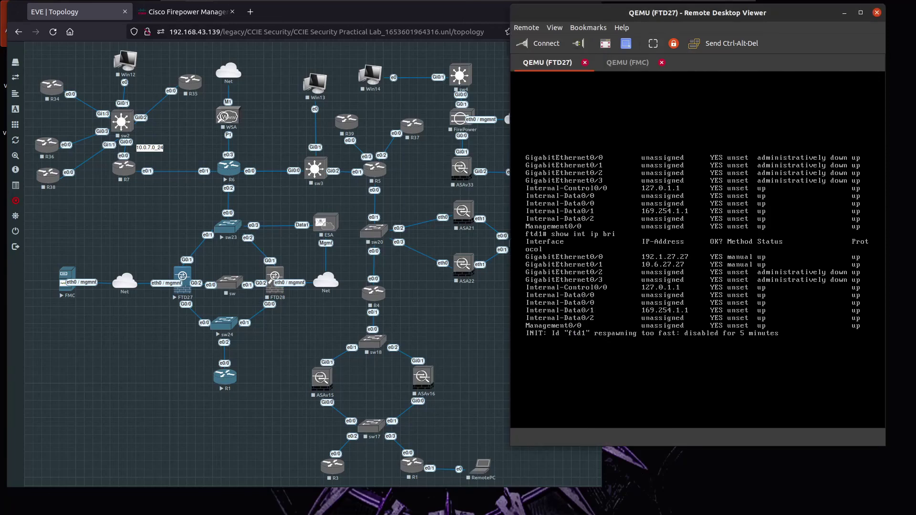
{"action": "key", "text": "Return"}
{"action": "key", "text": "Return"}
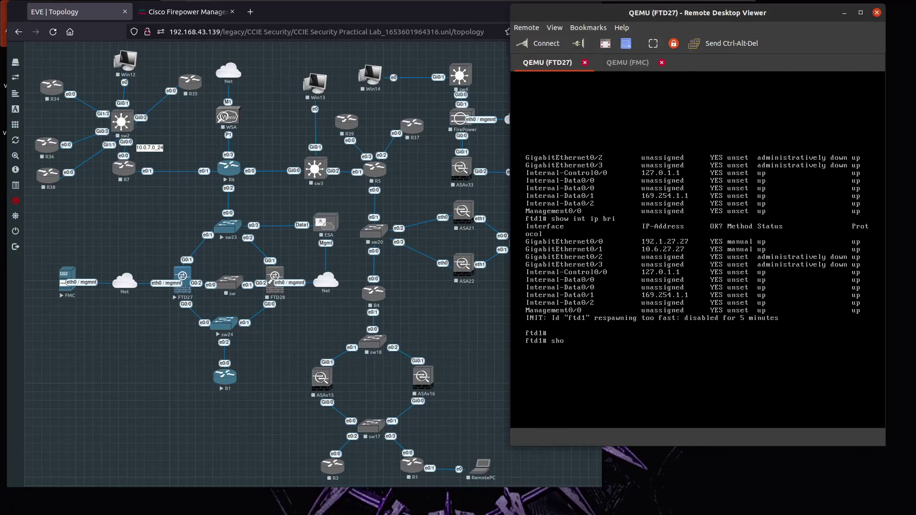
{"action": "type", "text": "show ospf nei"}
{"action": "key", "text": "Tab"}
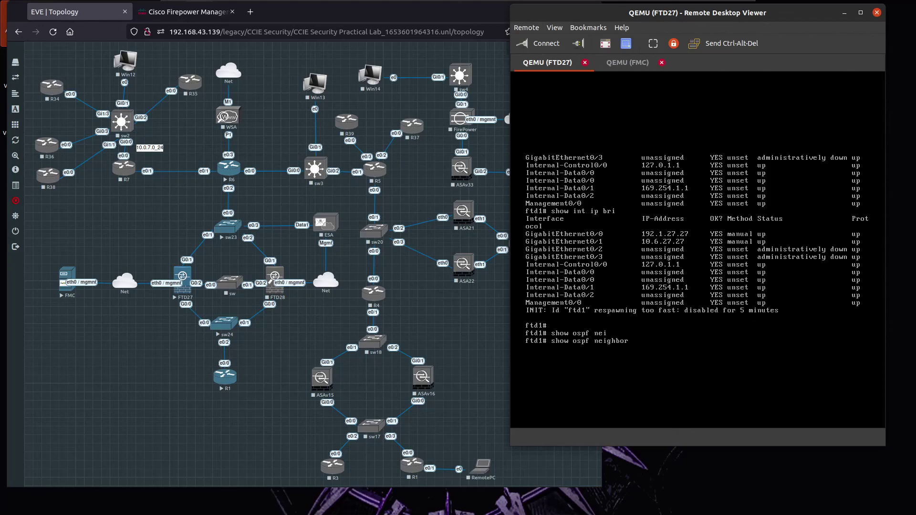
{"action": "key", "text": "Return"}
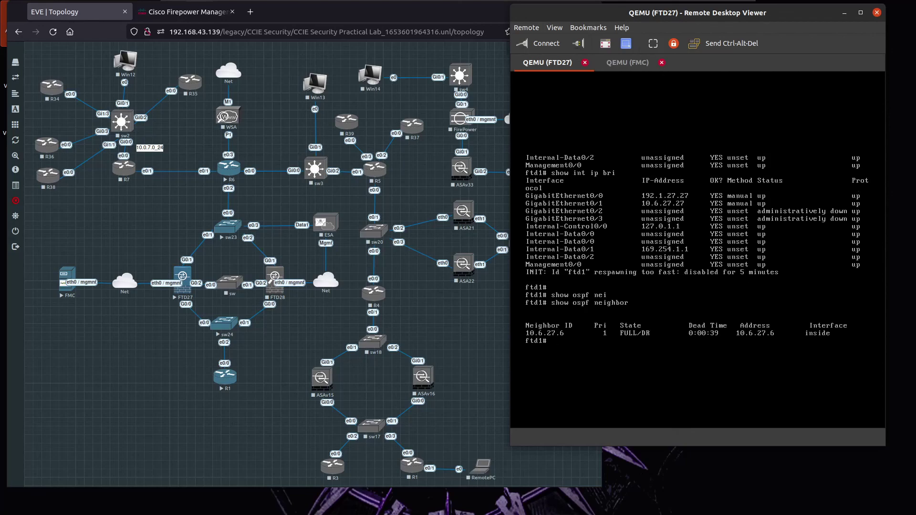
{"action": "type", "text": "show route ospf"}
{"action": "key", "text": "Return"}
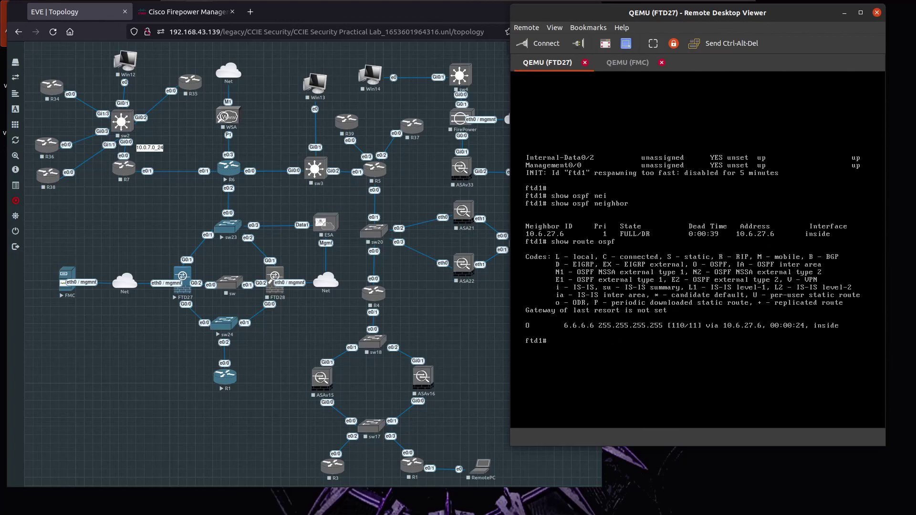